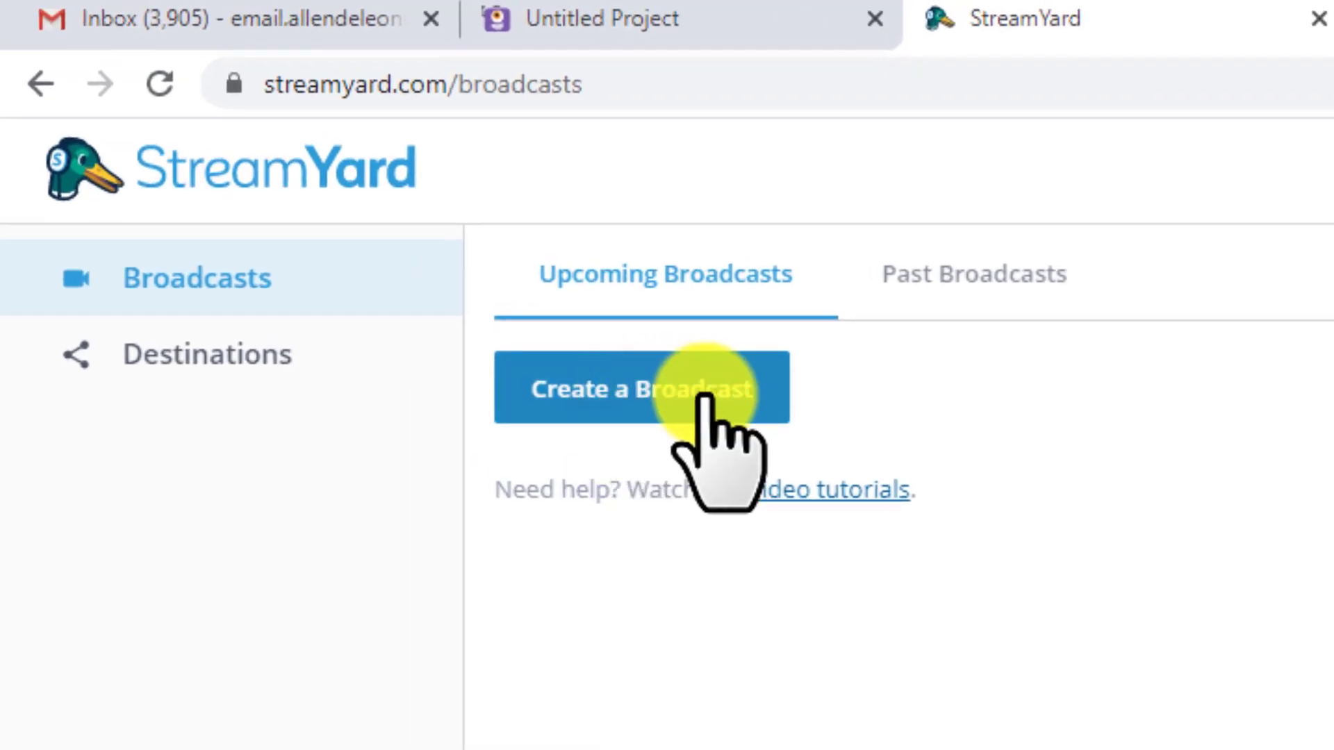
Start a new broadcast to the second YouTube destination and title it "Test Broadcast".
left_click(704, 394)
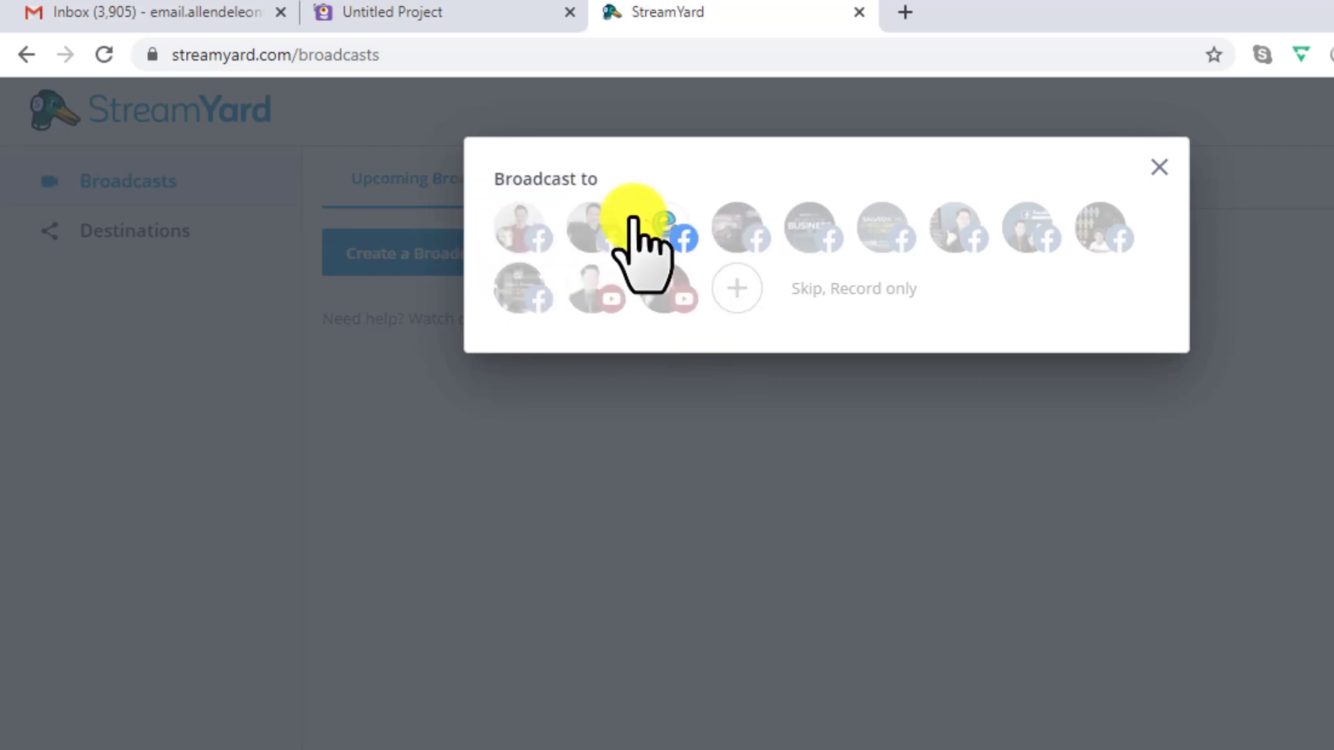
left_click(662, 285)
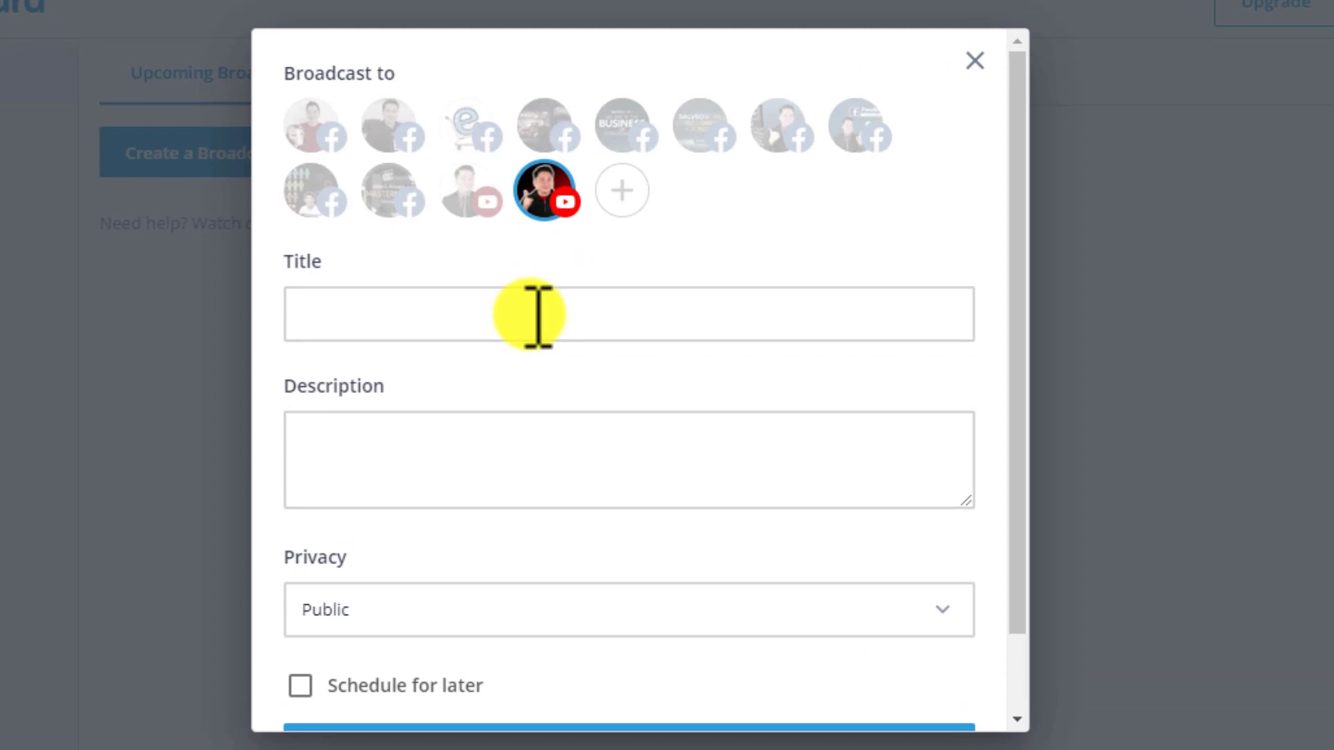
left_click(539, 316)
type("Test Broadcast")
Enter the broadcast description "Test Live Streaming Software - Streamyard on Youtube".
left_click(634, 448)
type("Test Br")
key("BackSpace")
key("BackSpace")
type("Live Streaming")
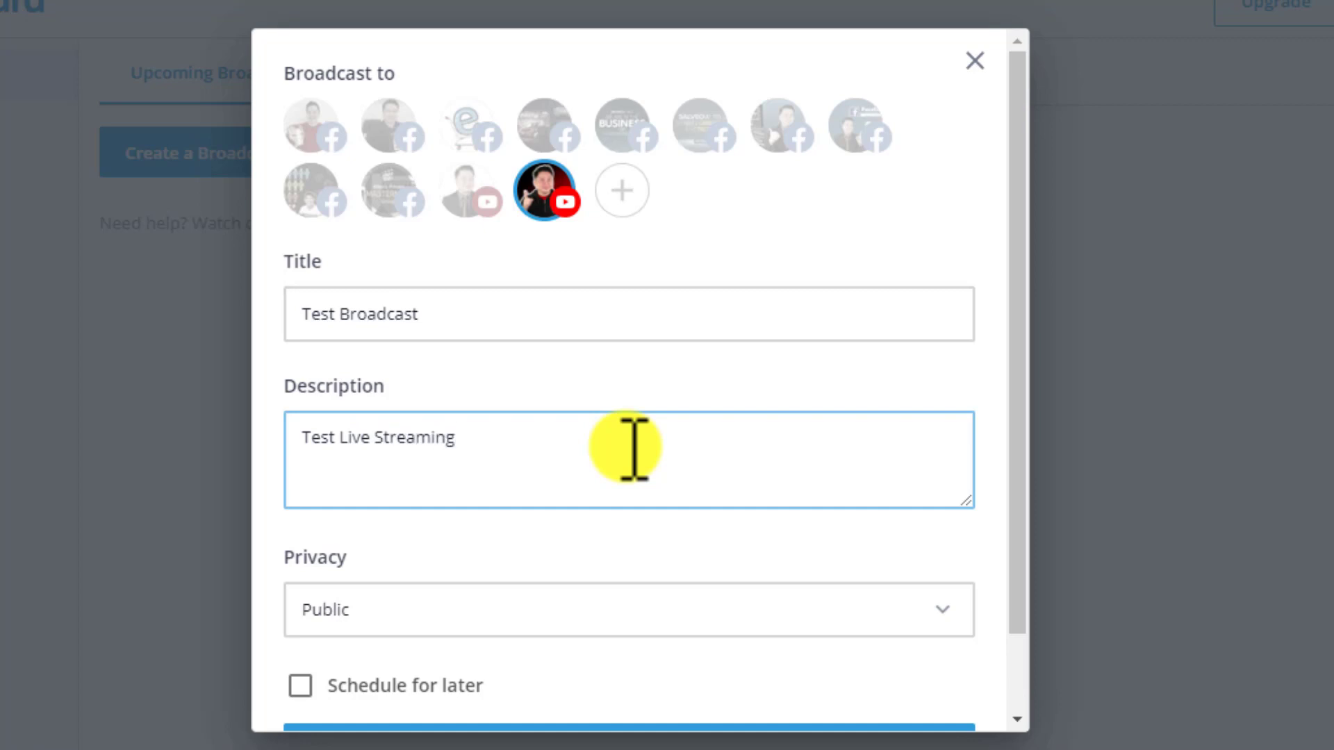
type(" Software - Strea")
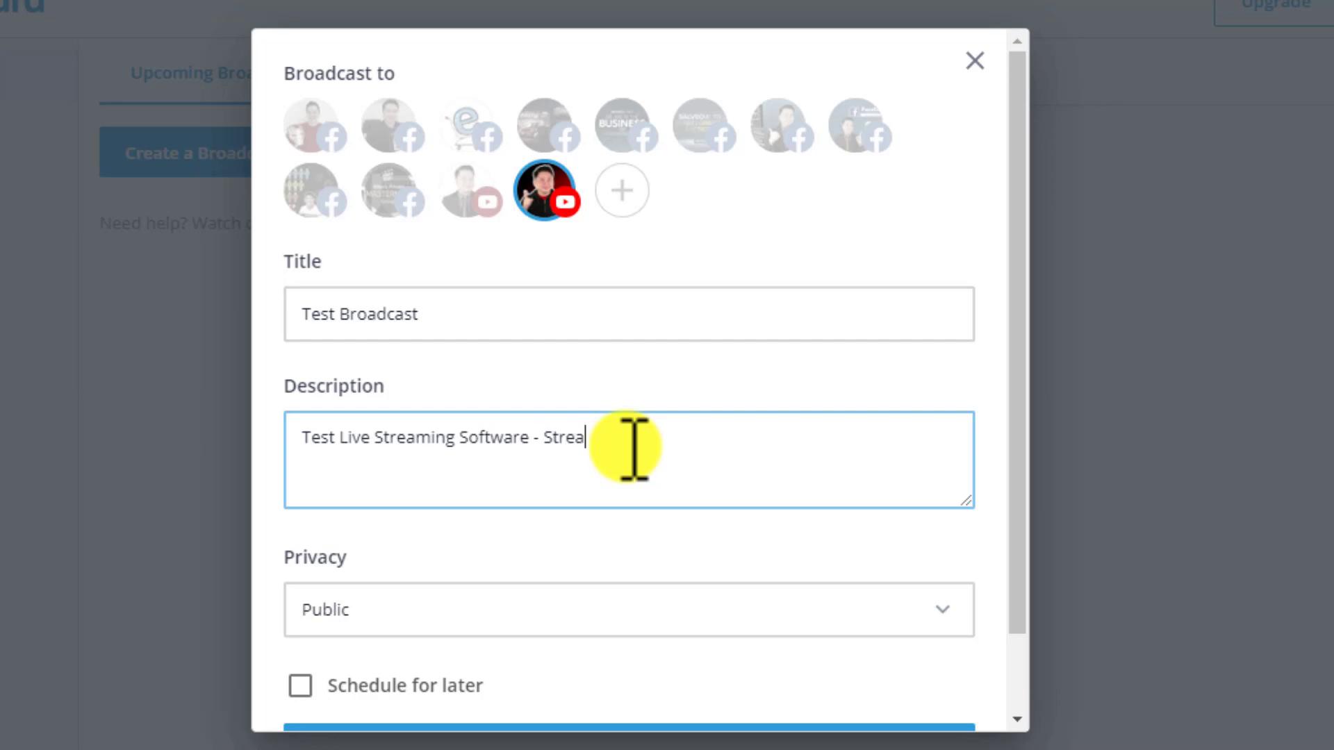
type("myard")
type(" o")
type("n Ou")
key("BackSpace")
key("BackSpace")
type("Y")
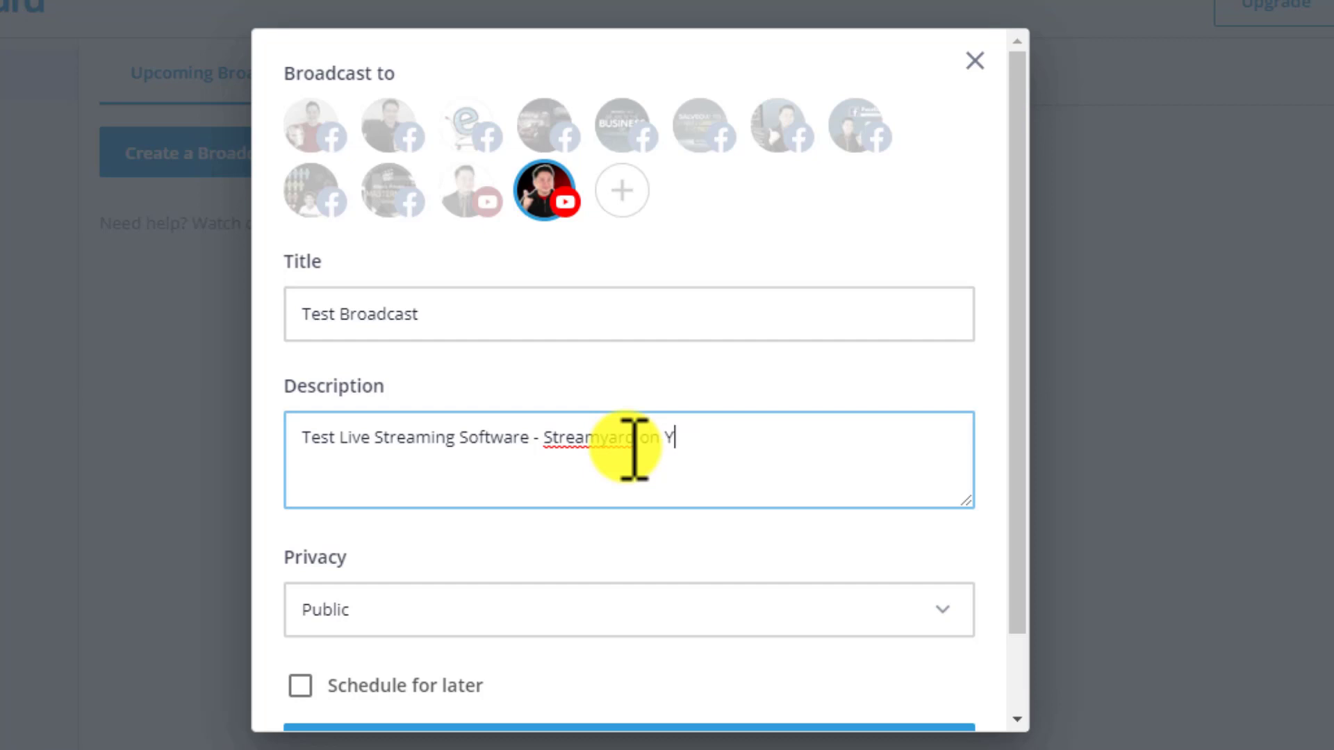
type("outube")
Set the broadcast's privacy to Unlisted and turn on scheduling for later.
scroll(768, 551, "down", 2)
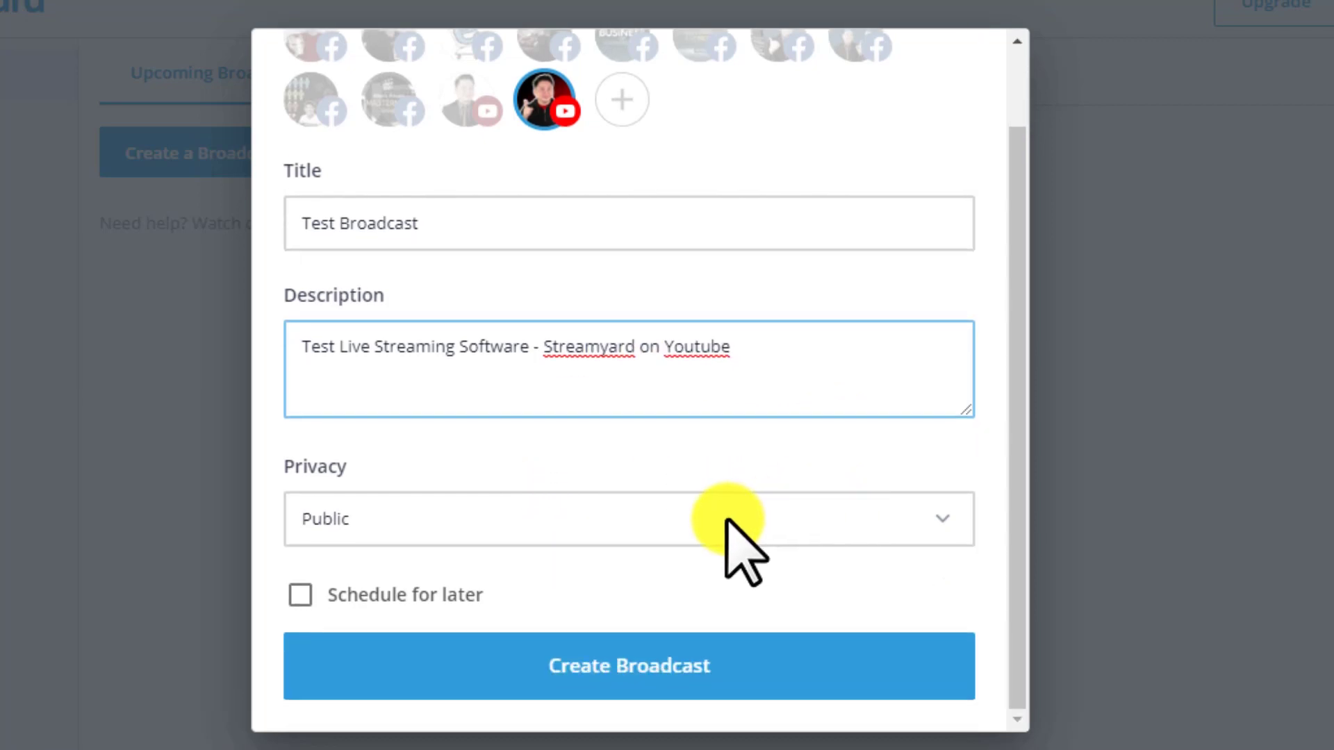
left_click(928, 522)
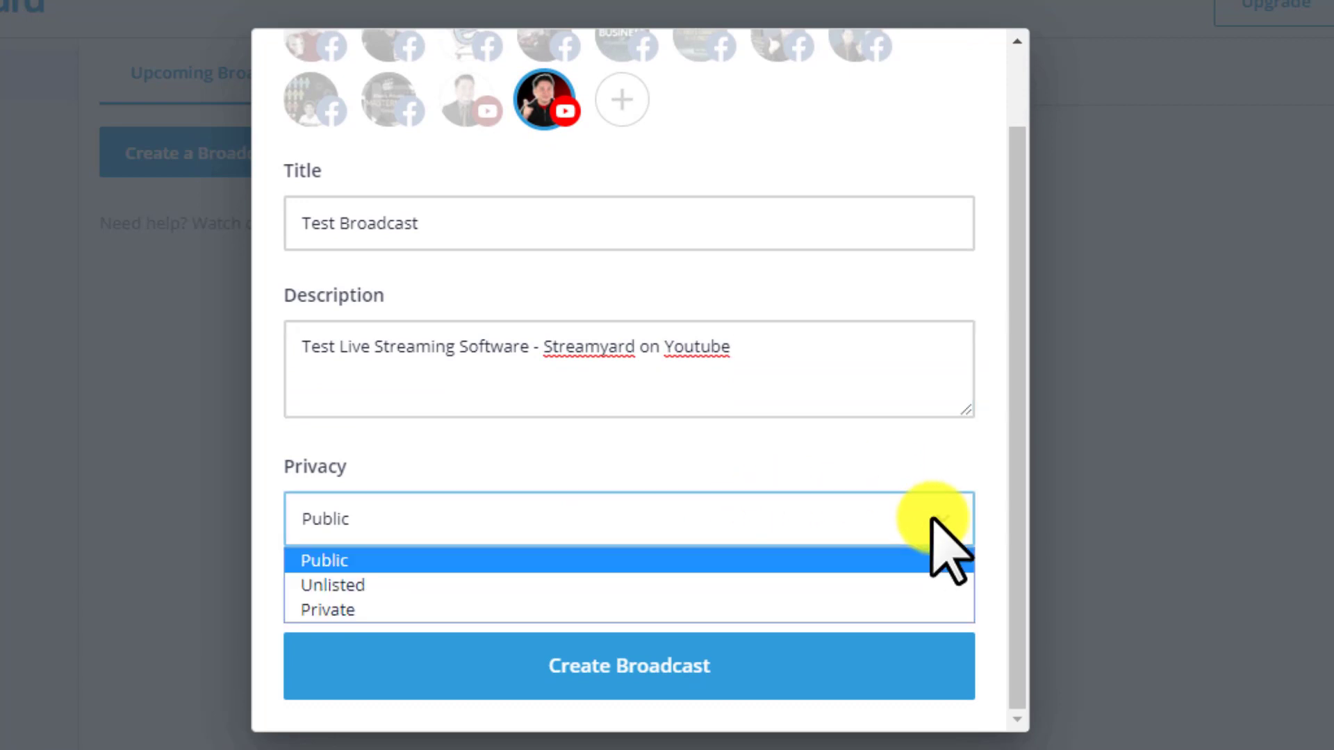
left_click(404, 585)
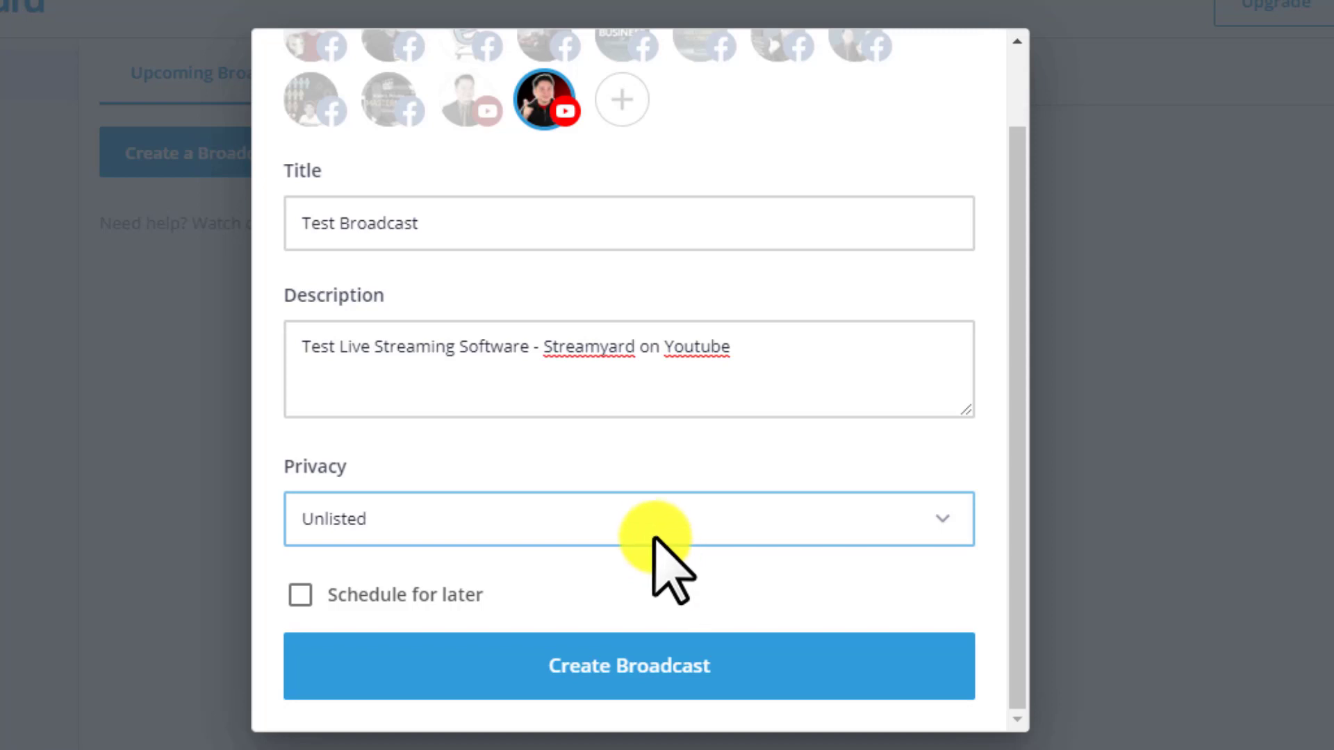
left_click(300, 595)
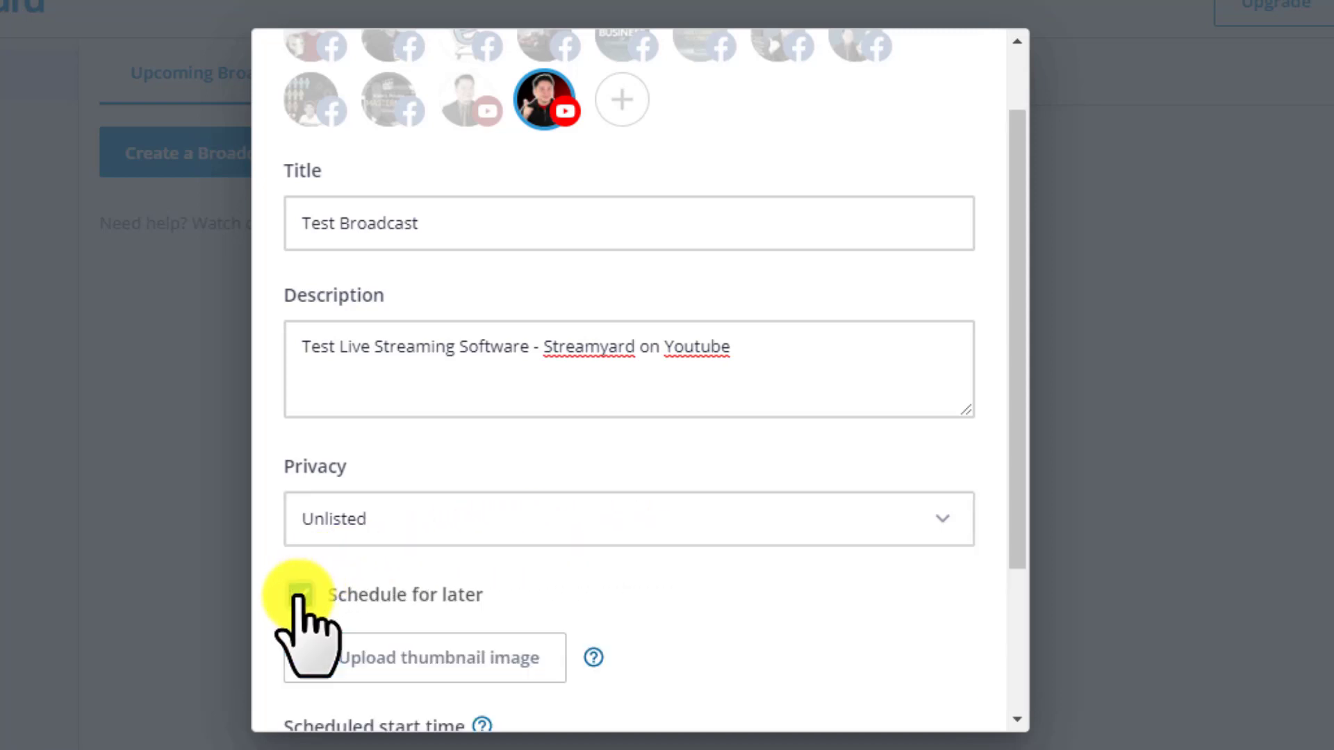
Upload "QHGF214J483y (1).png" from Downloads as the broadcast thumbnail and apply its full-frame crop.
scroll(631, 596, "down", 3)
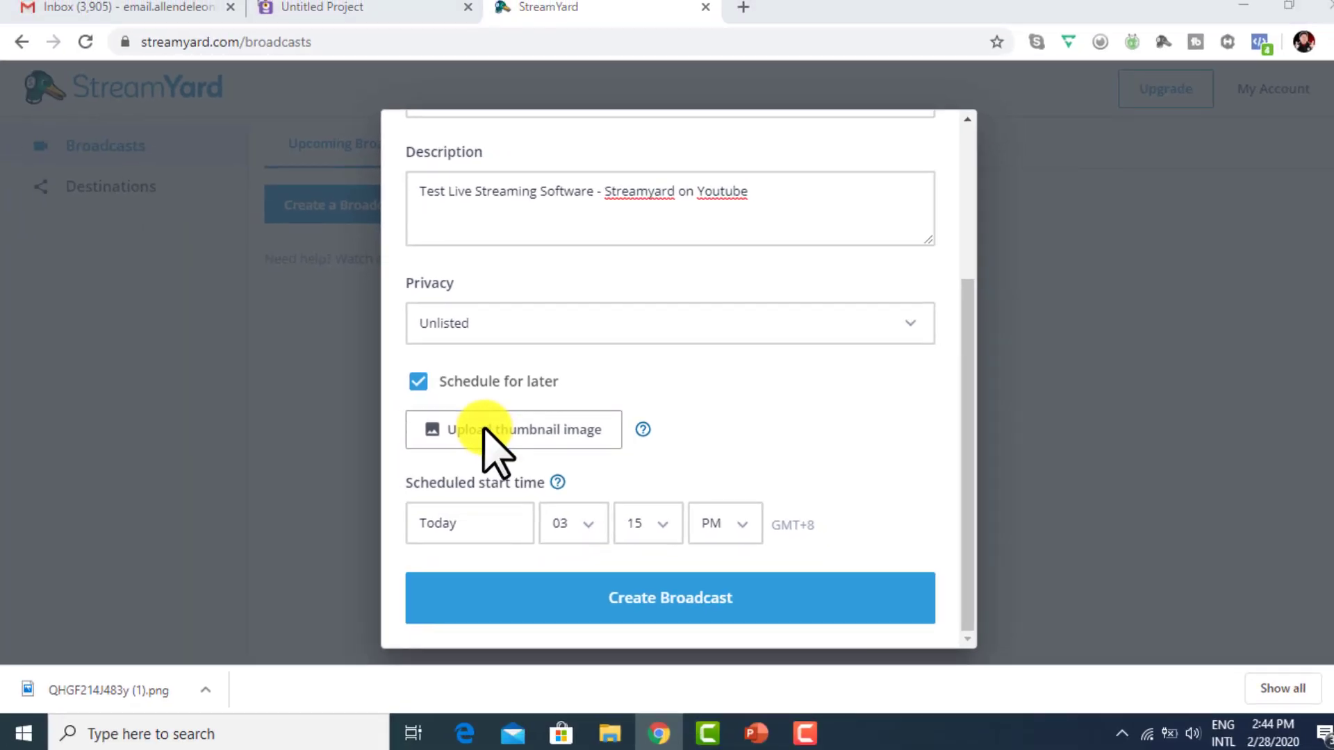
left_click(484, 428)
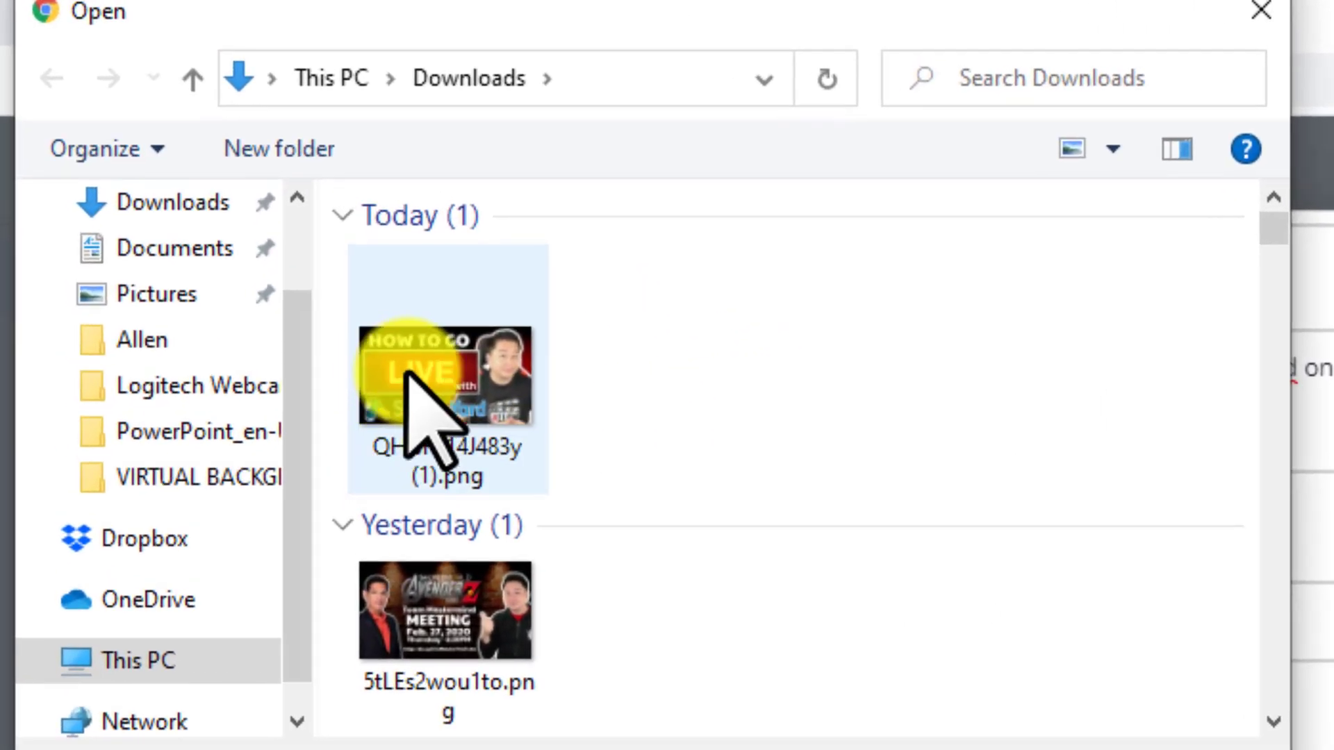
left_click(407, 370)
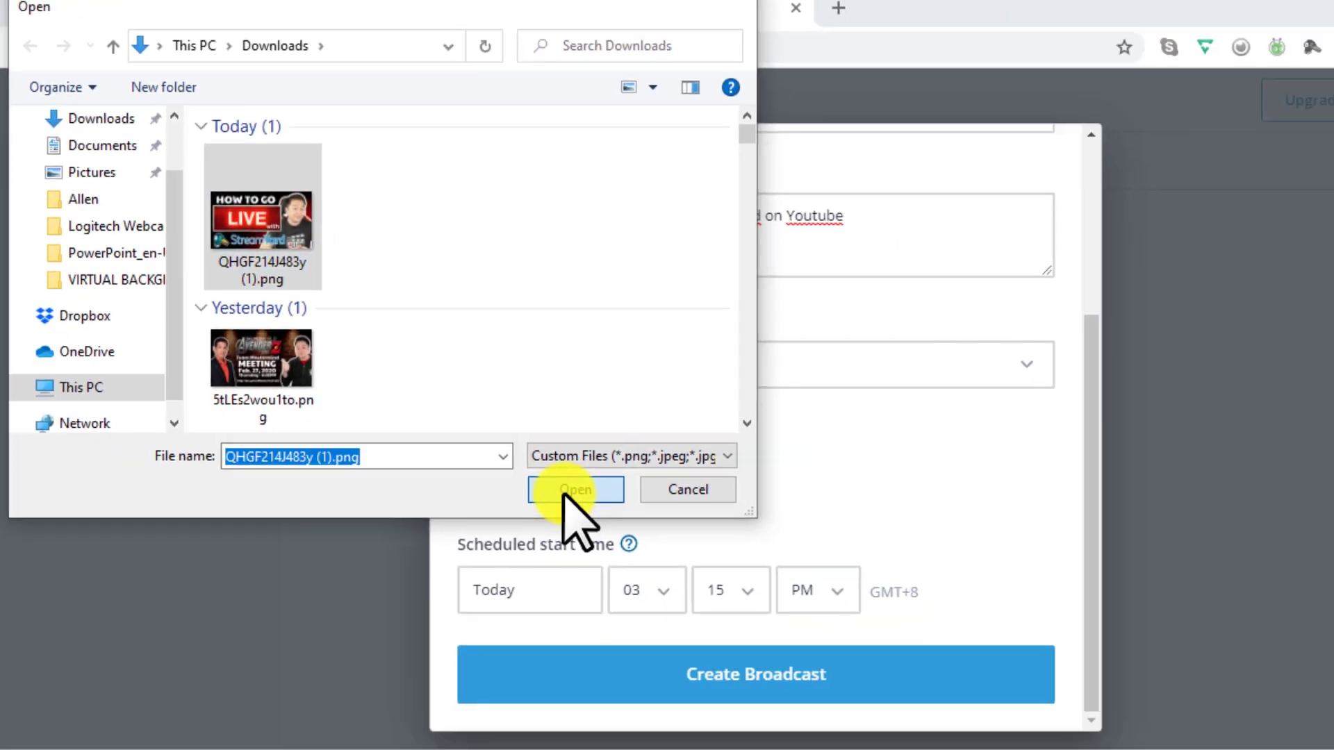
left_click(576, 490)
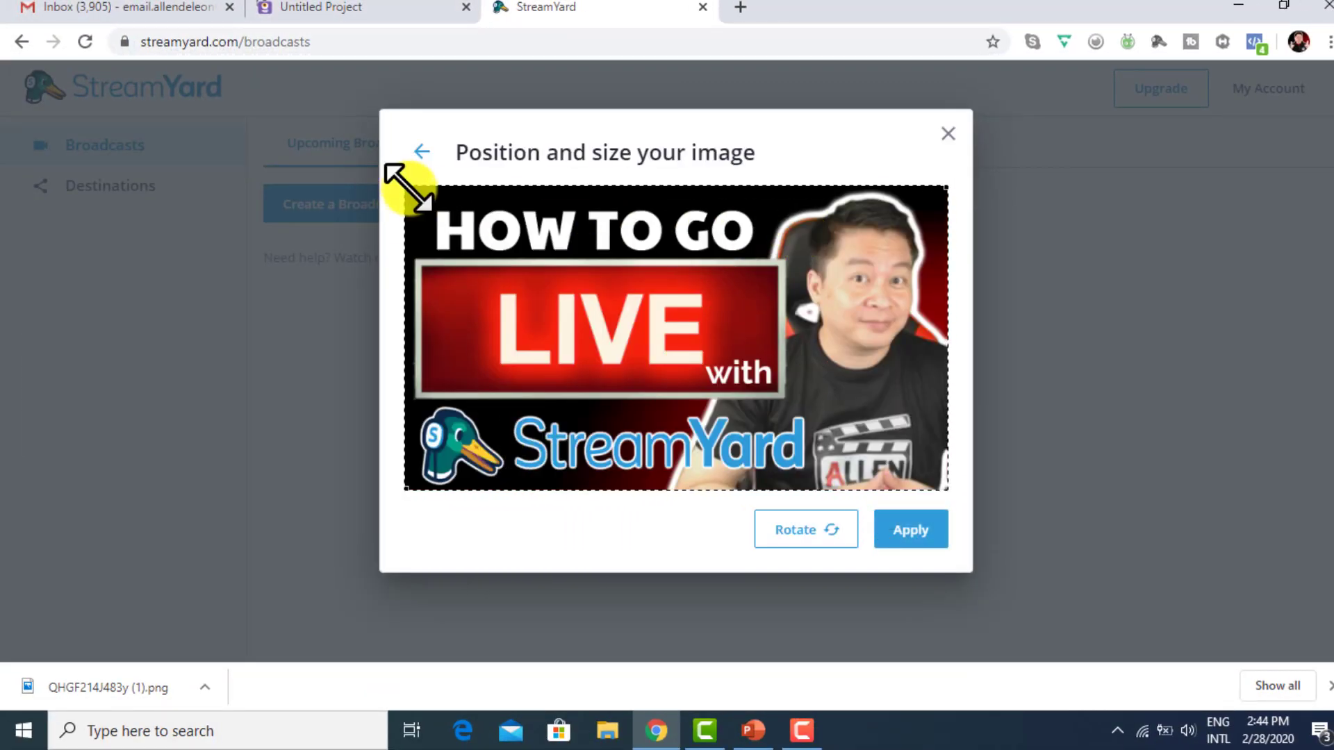
left_click_drag(405, 182, 396, 223)
left_click(897, 536)
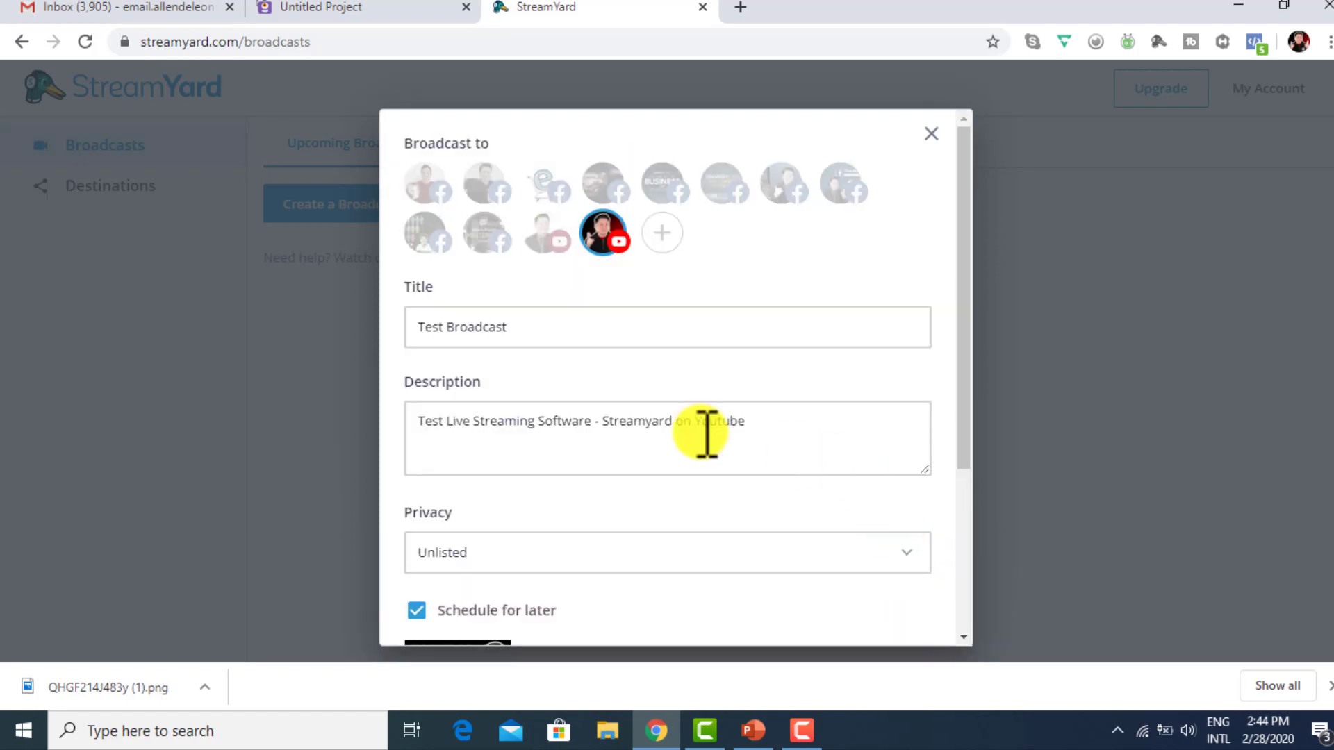
Try to set the scheduled start hour to 02.
scroll(706, 435, "down", 3)
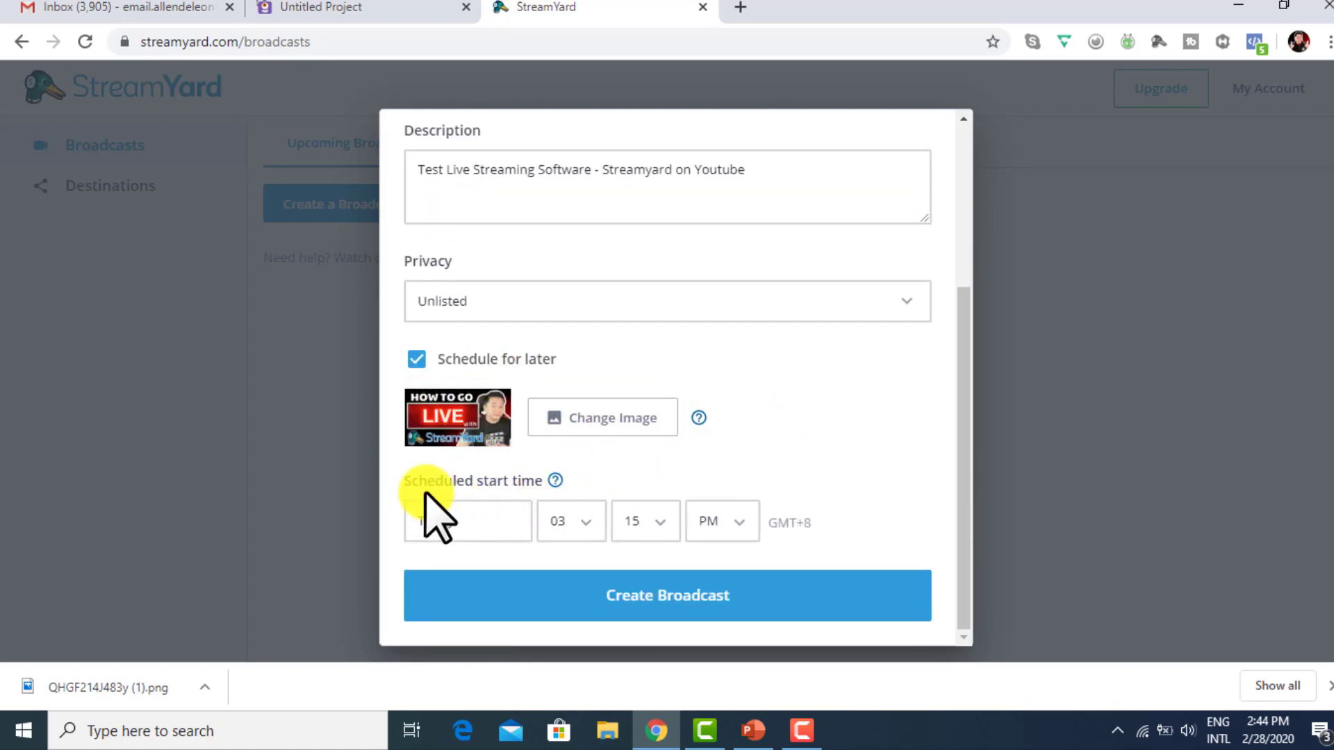
mouse_move(553, 480)
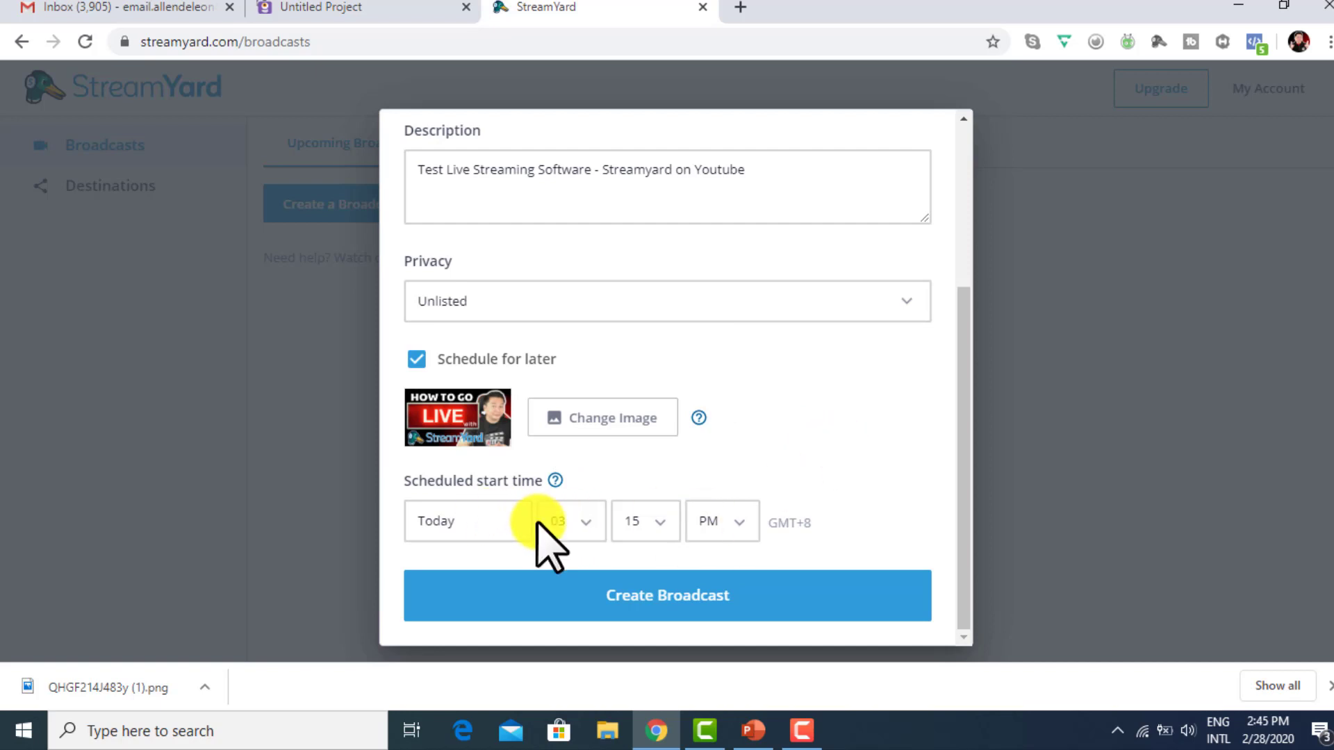
left_click(580, 526)
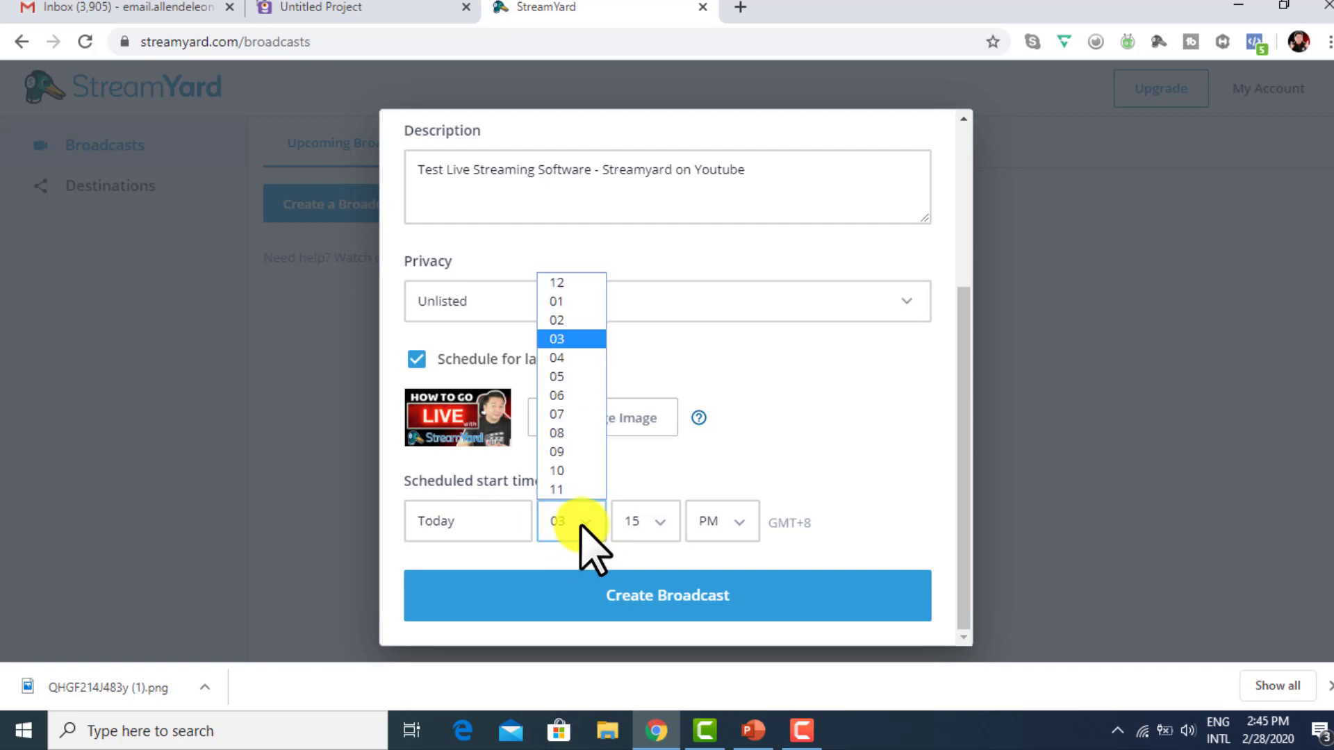
left_click(564, 341)
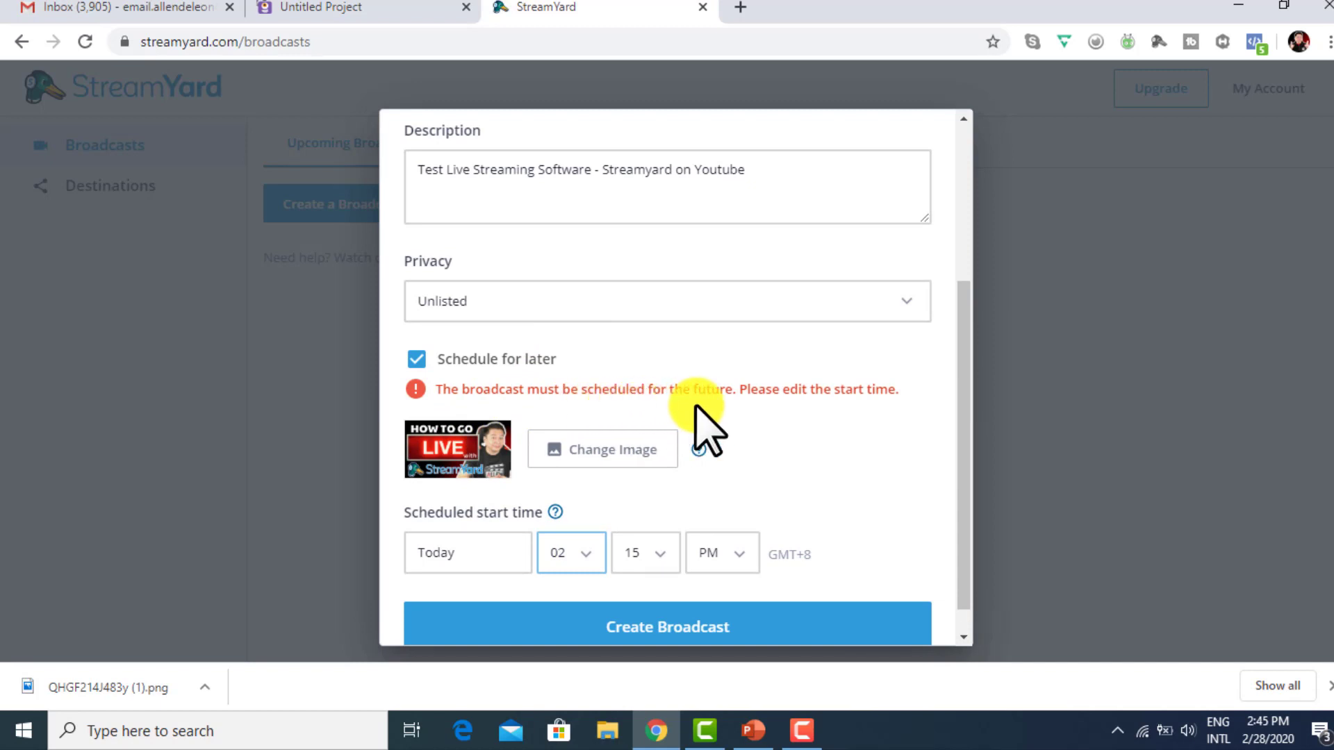
left_click(592, 552)
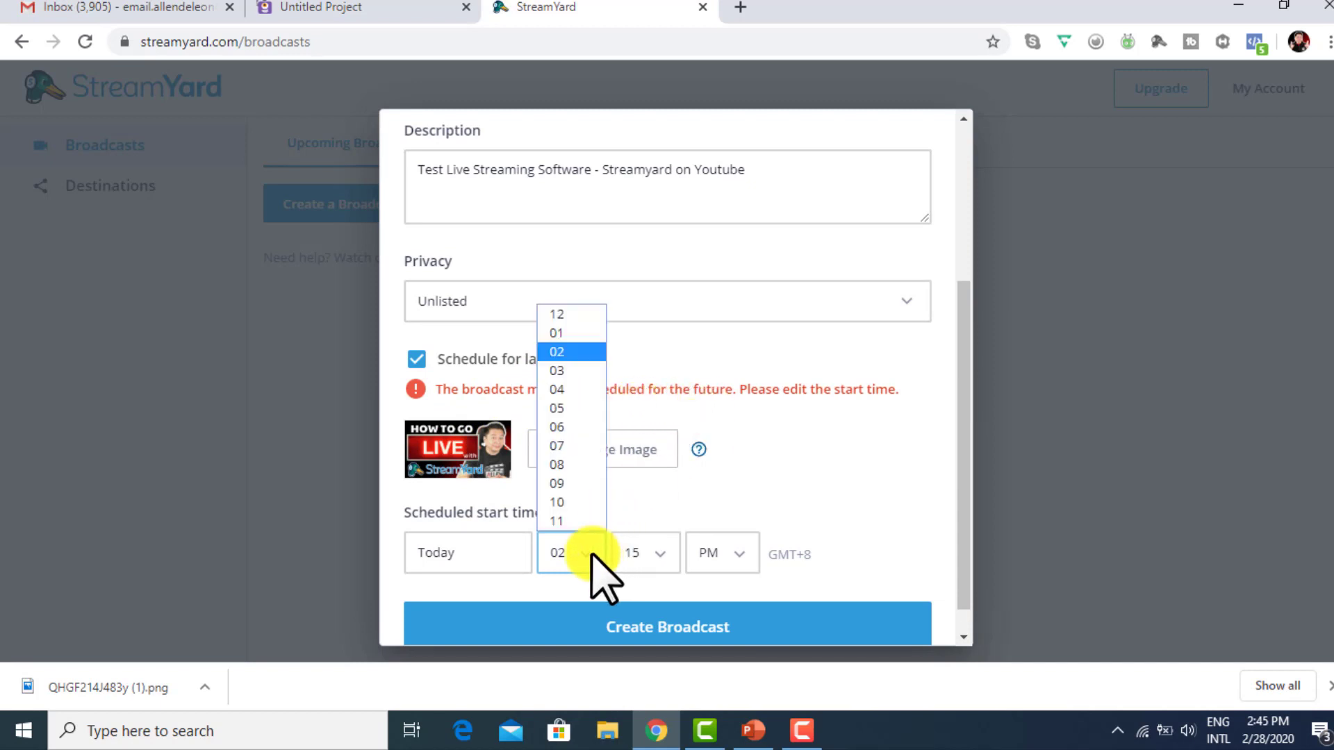
left_click(770, 438)
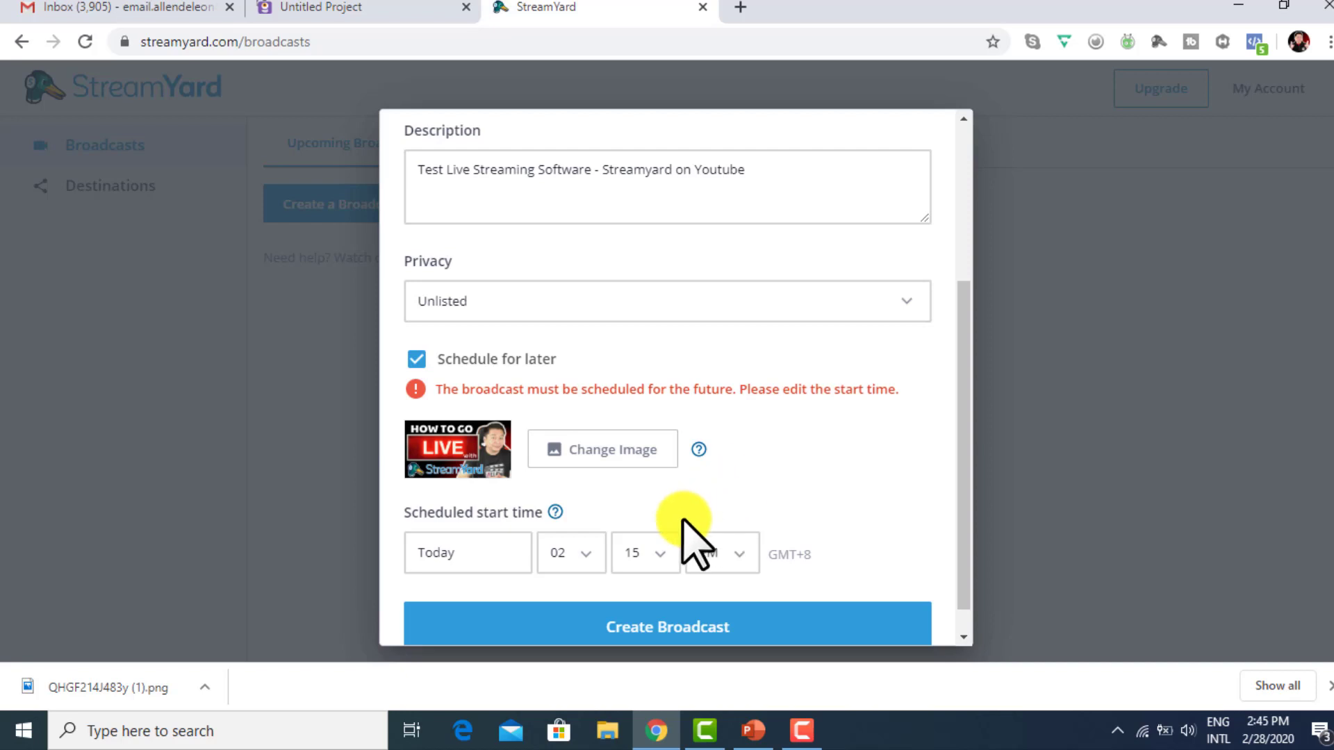
Schedule the start time for today at 03:00 PM and create the broadcast.
left_click(657, 554)
left_click(587, 553)
left_click(582, 554)
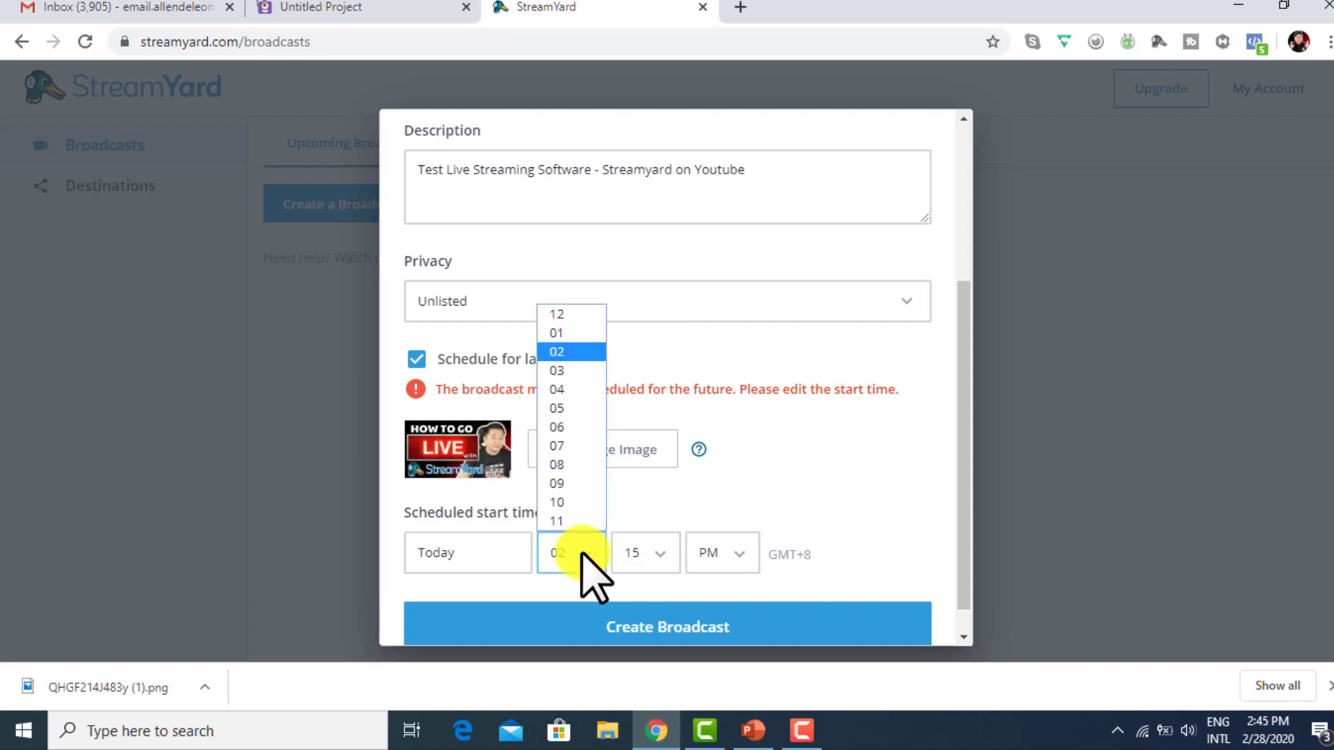
left_click(563, 371)
left_click(653, 522)
left_click(634, 283)
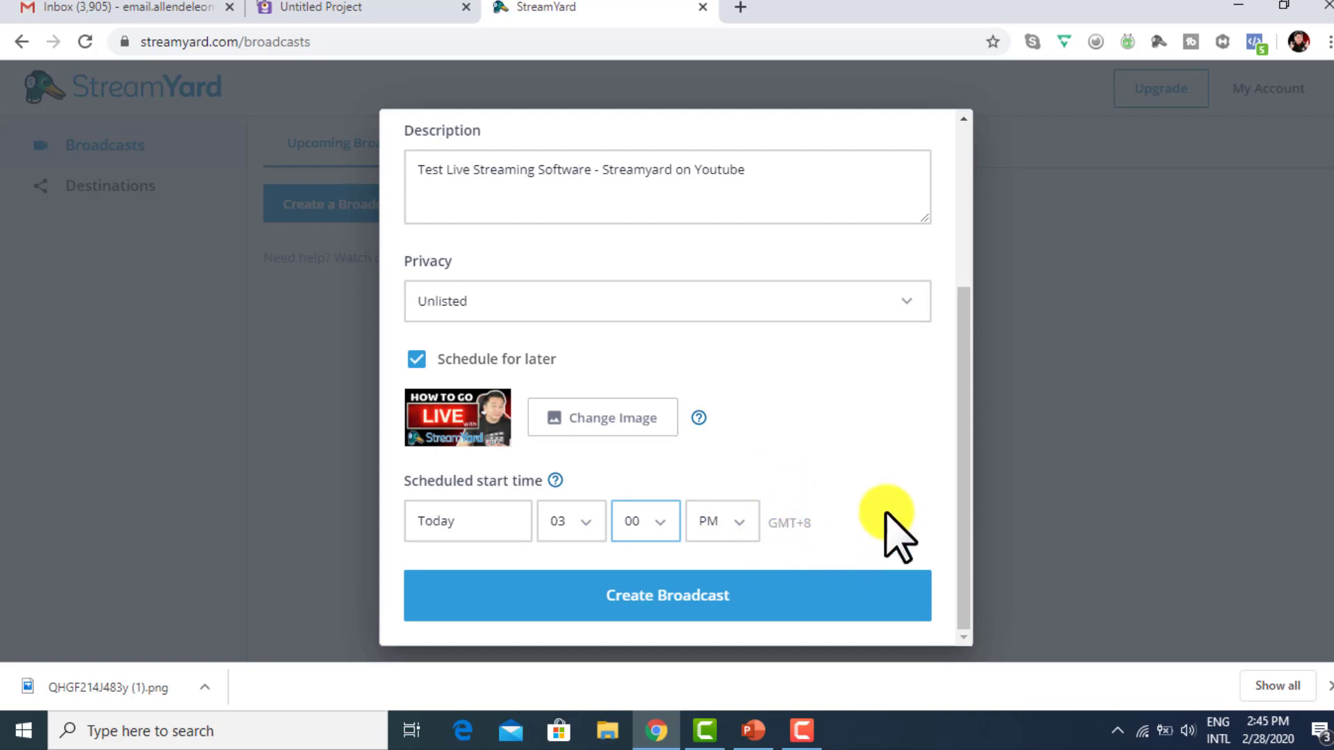
left_click(702, 596)
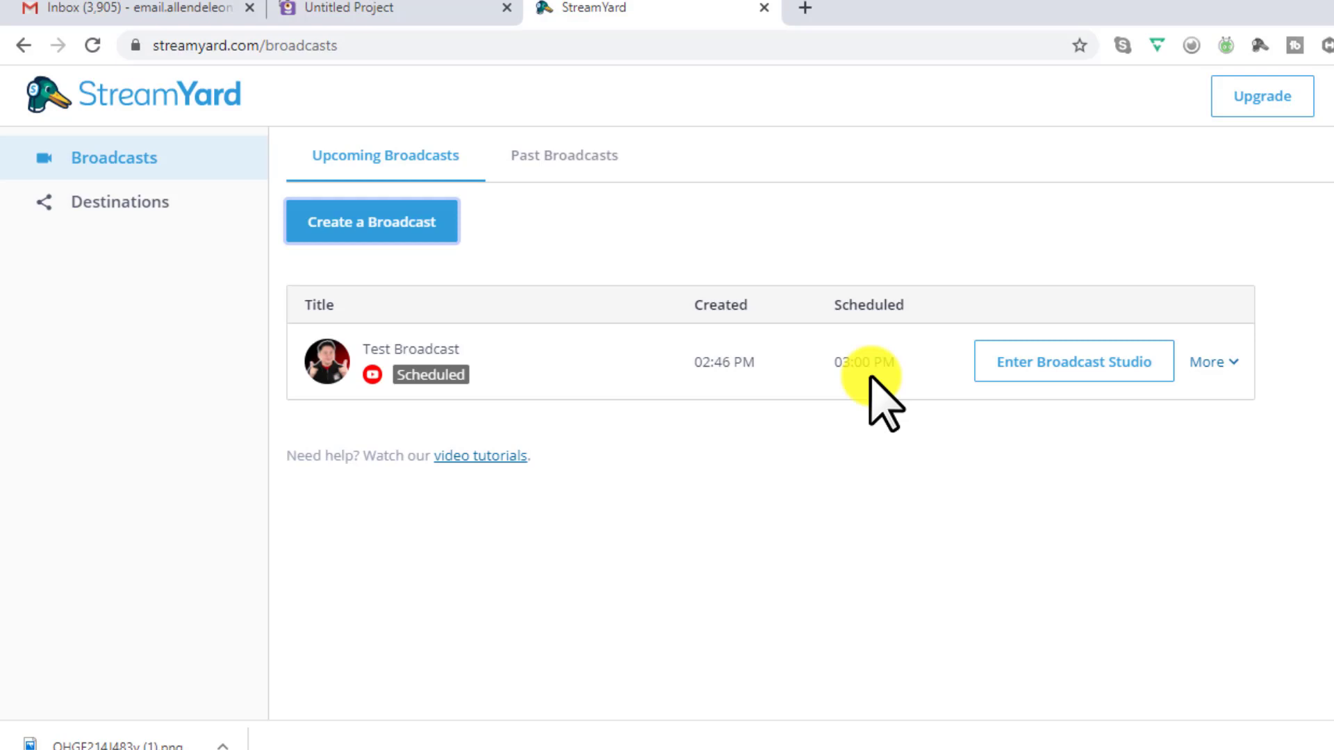
Review the additional options for Test Broadcast and enter its broadcast studio setup.
left_click(1219, 361)
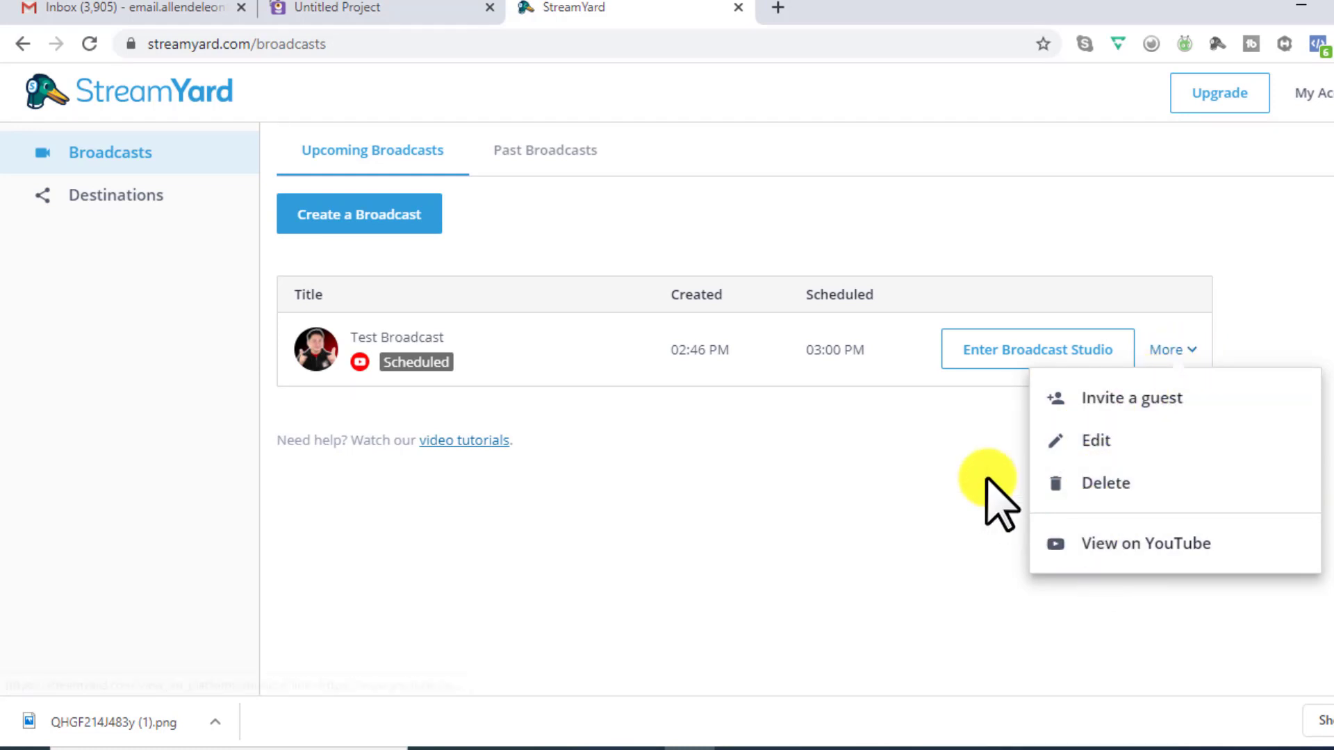
left_click(966, 446)
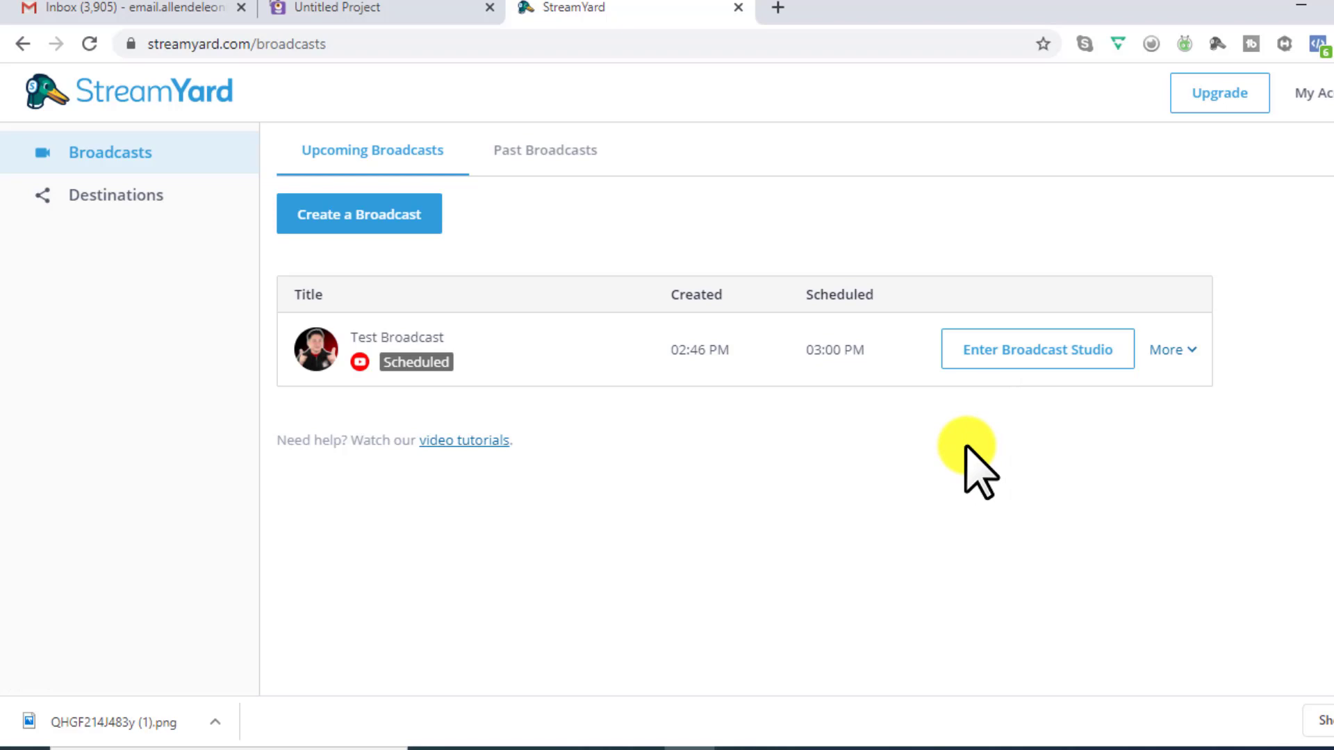
left_click(1018, 362)
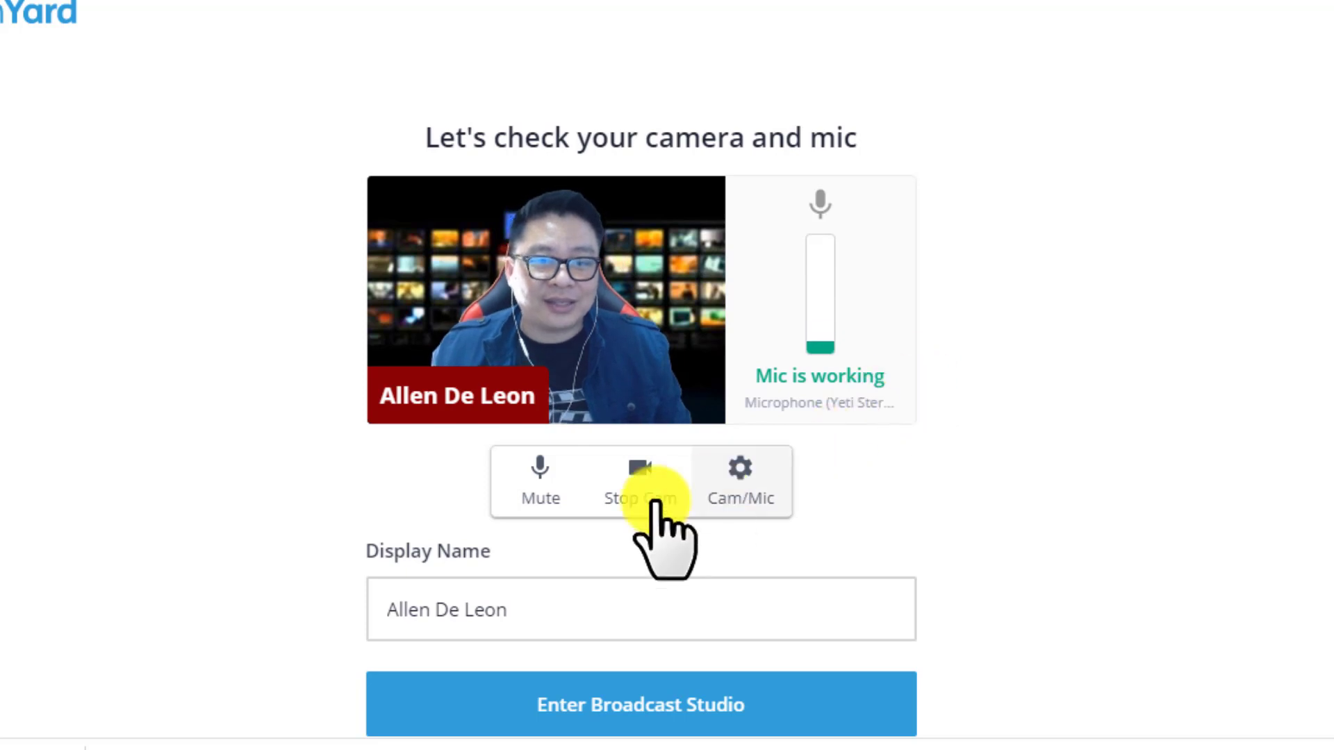
Mute the microphone in the camera and mic check and unmute it again.
left_click(539, 478)
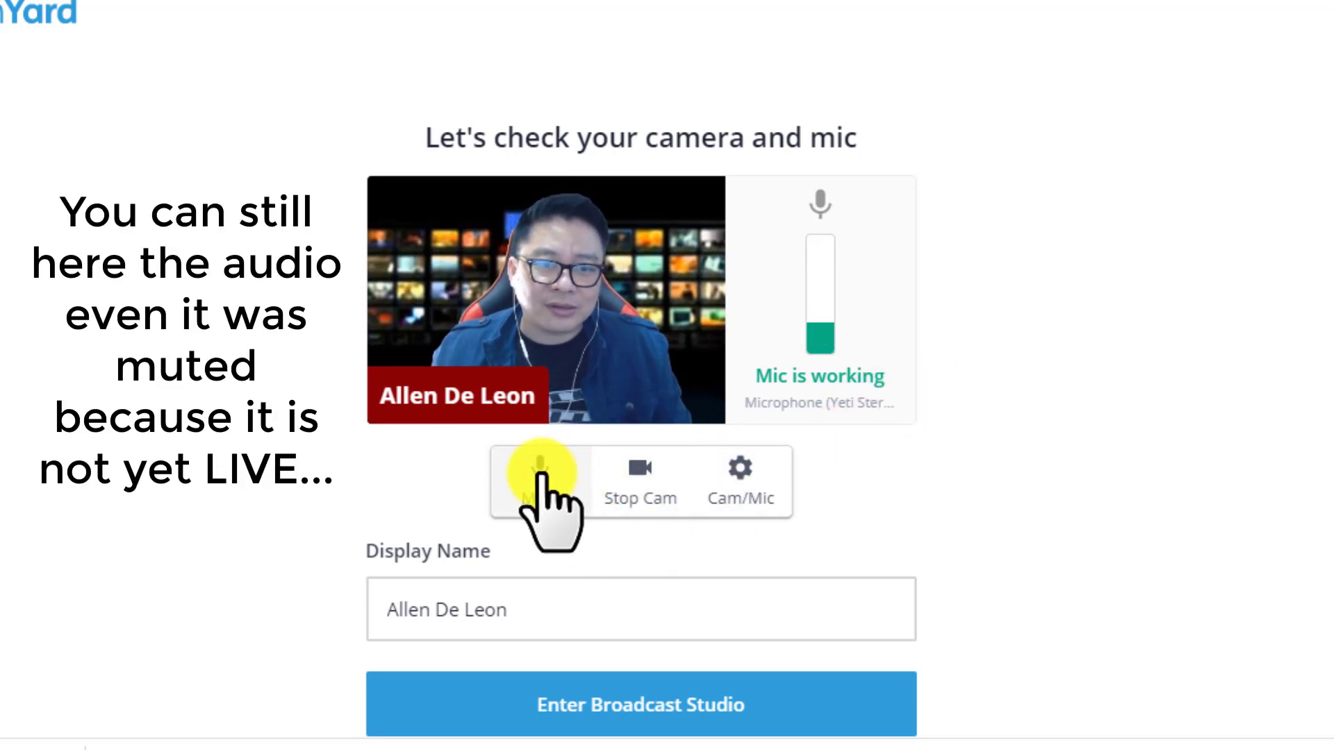
left_click(541, 478)
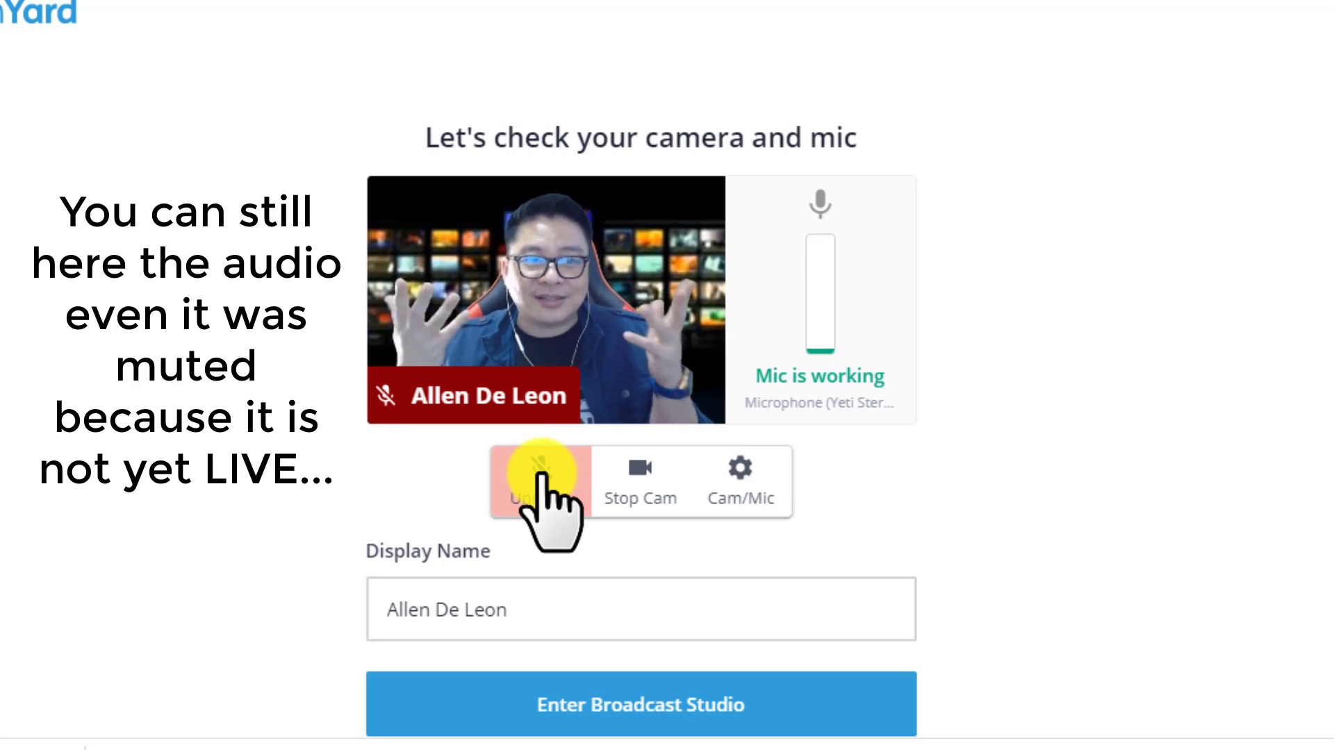
left_click(540, 478)
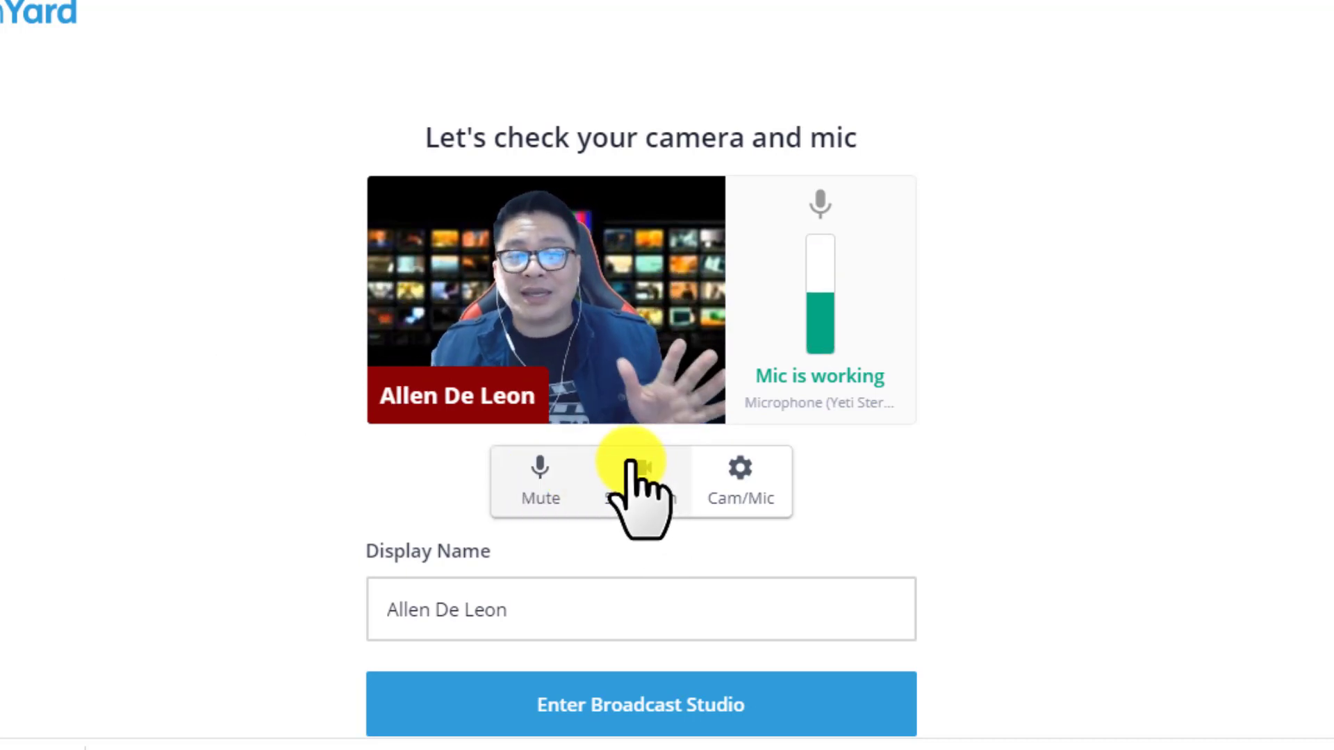
Turn off the camera and upload alle circle.jpg from the Pictures folder as the avatar image.
left_click(641, 479)
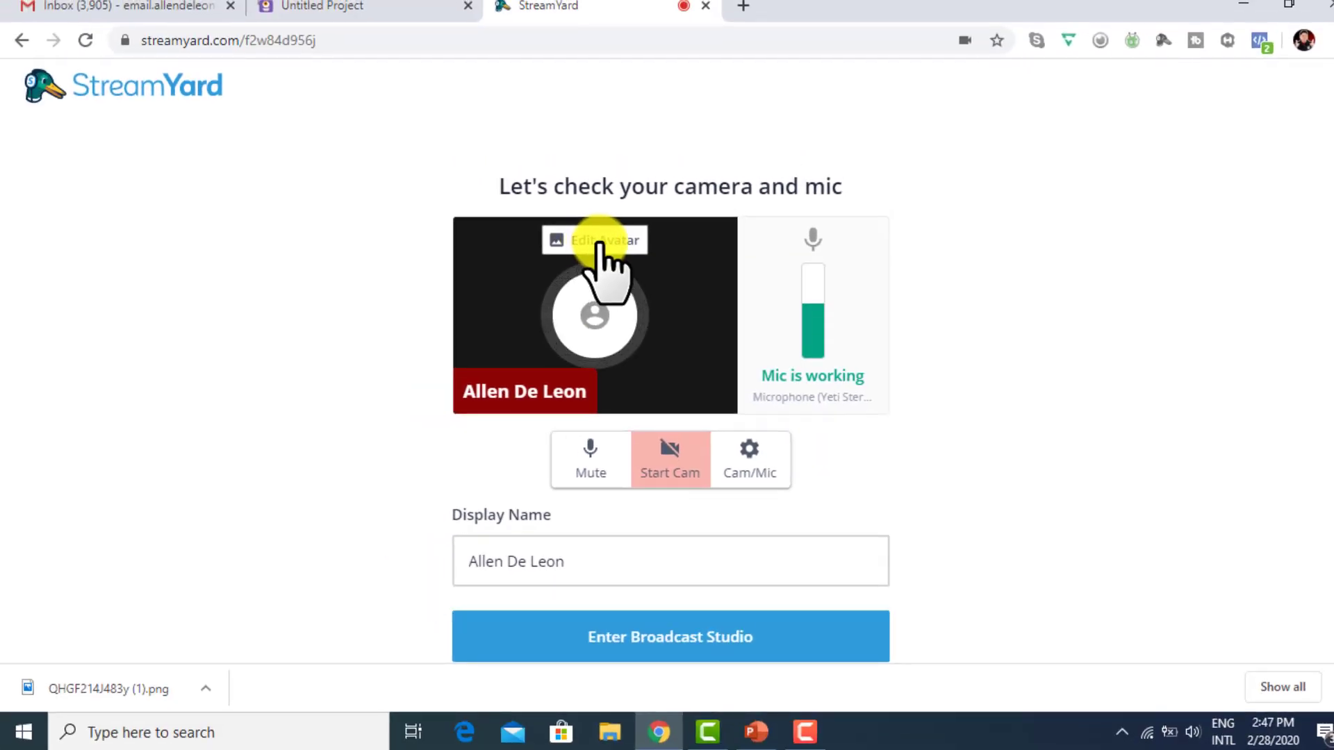
left_click(603, 243)
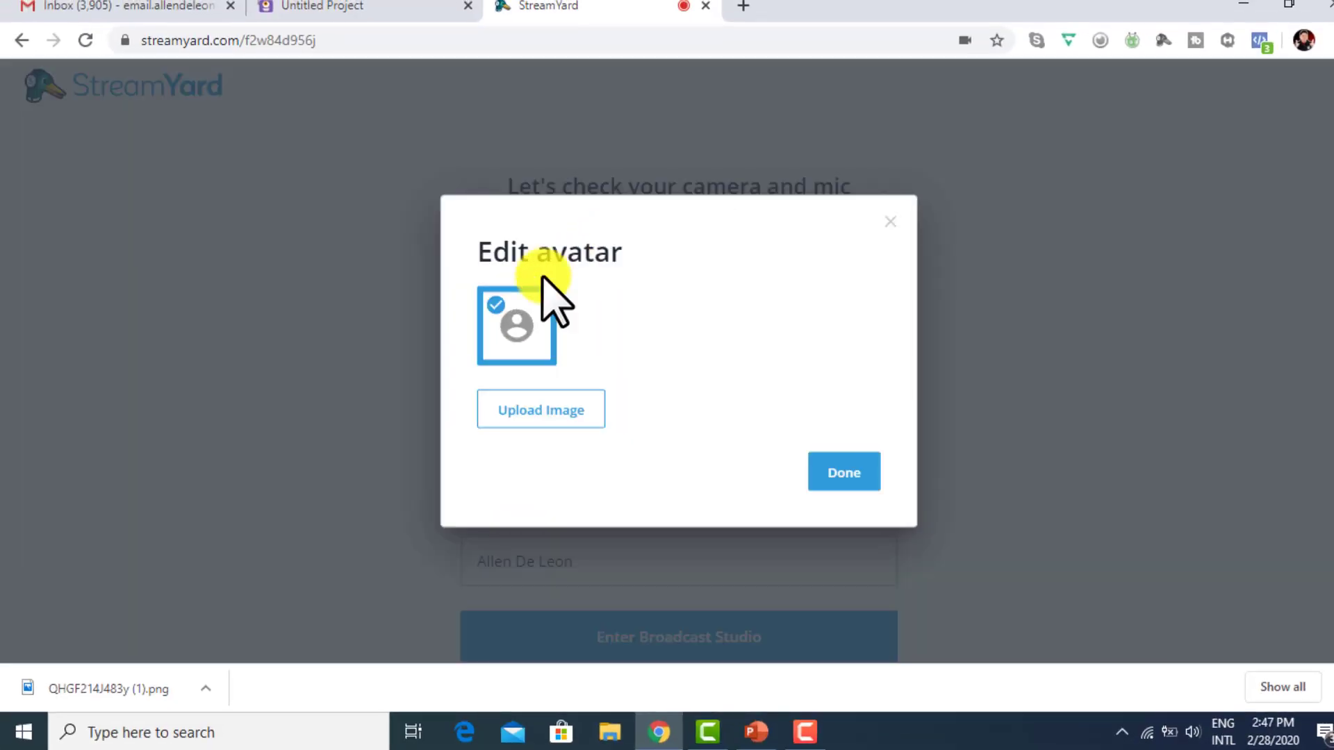
left_click(542, 411)
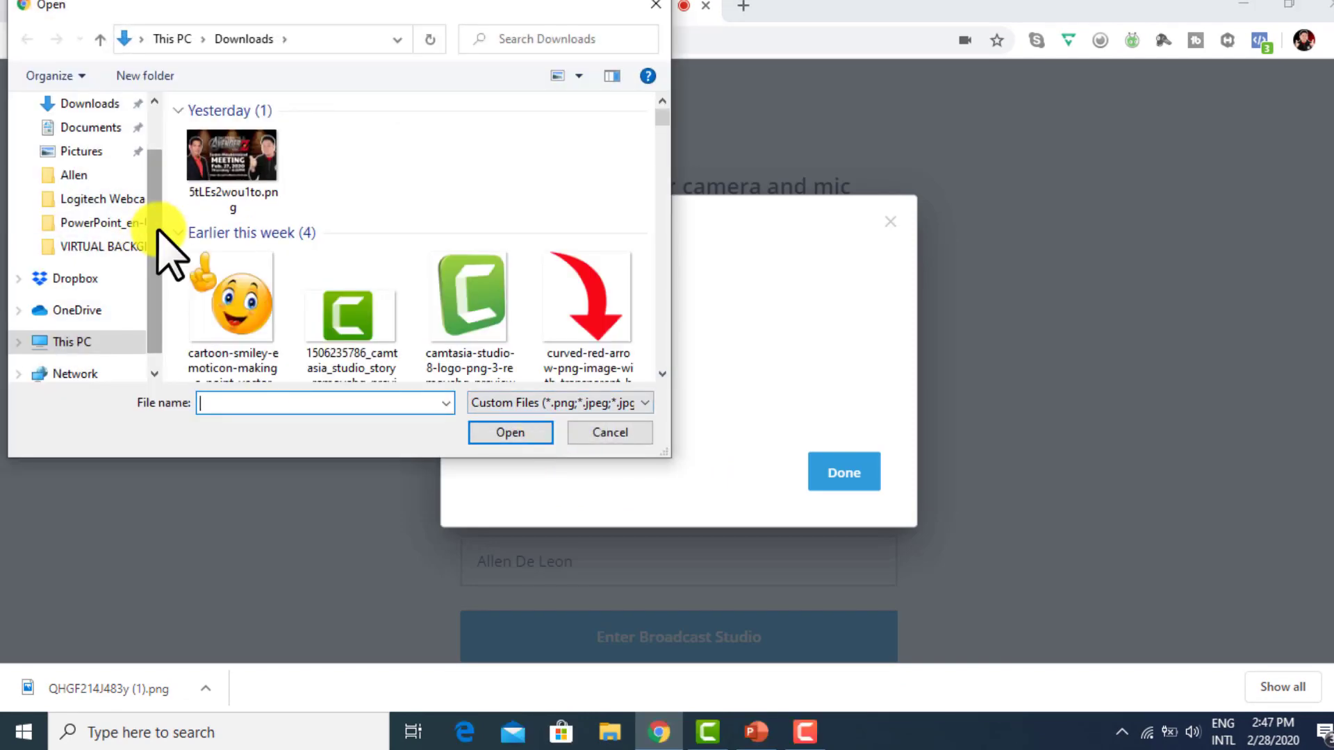
scroll(135, 224, "up", 1)
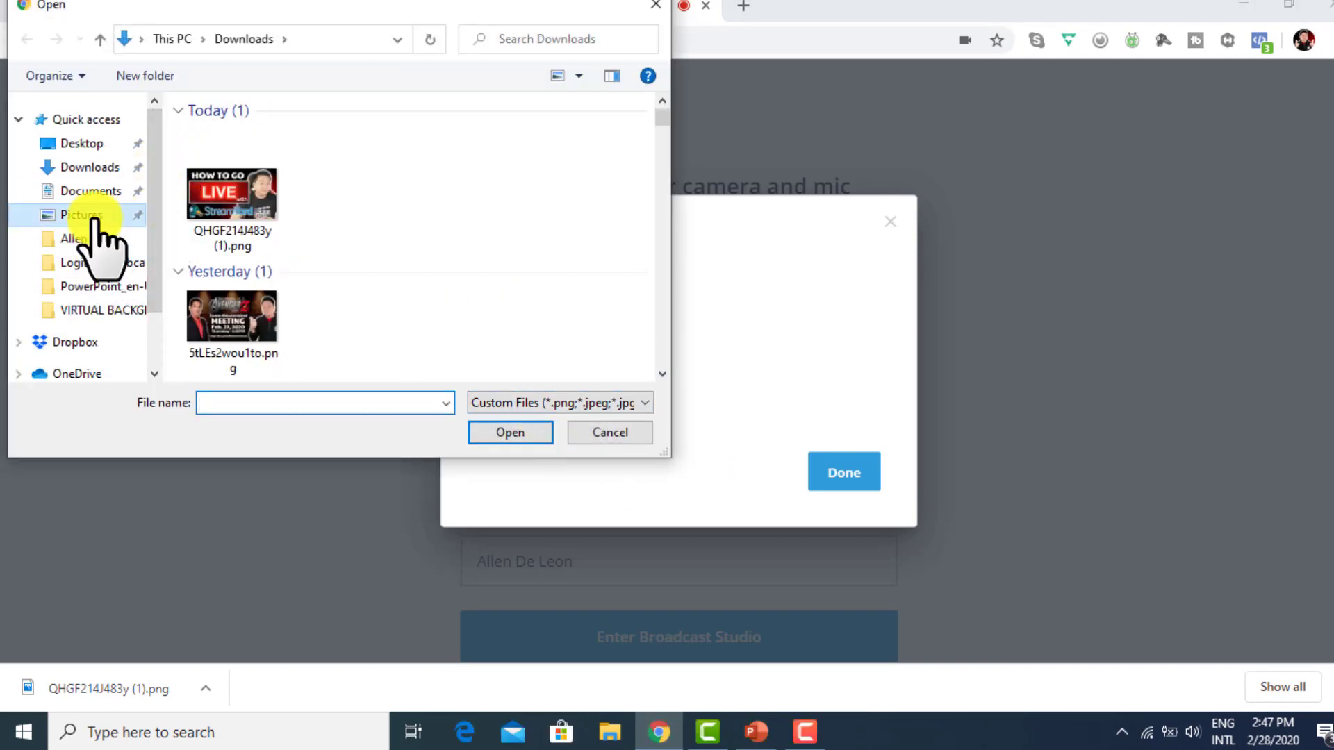
left_click(96, 221)
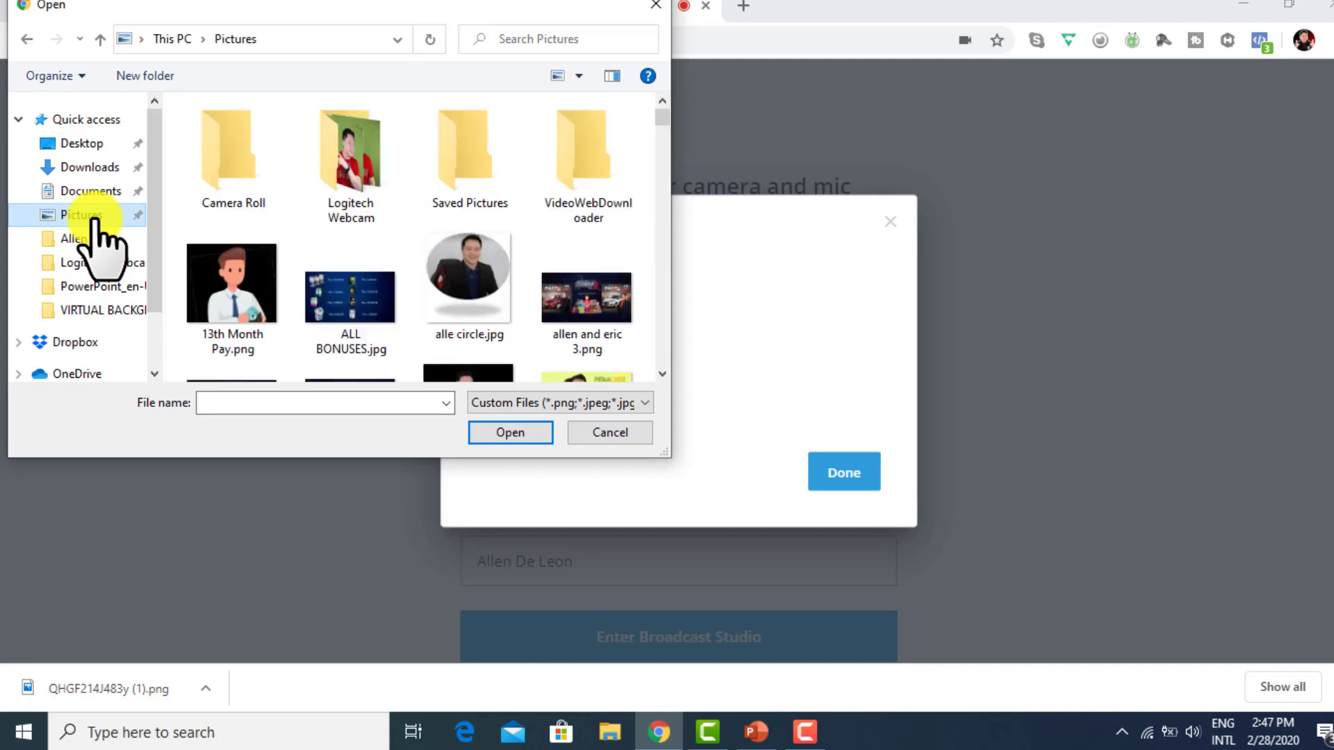
left_click(479, 278)
left_click(509, 434)
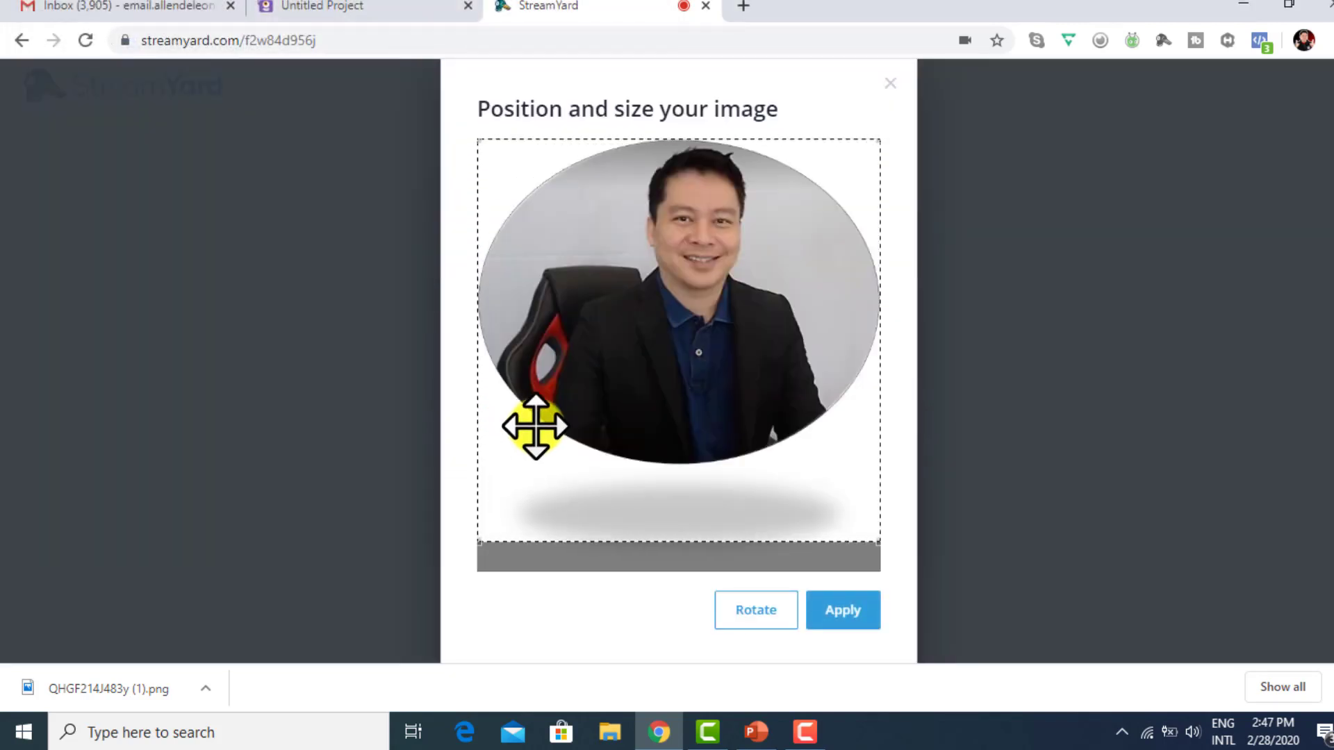
Apply the avatar image with the crop frame around the whole oval portrait and turn the camera back on.
left_click(710, 544)
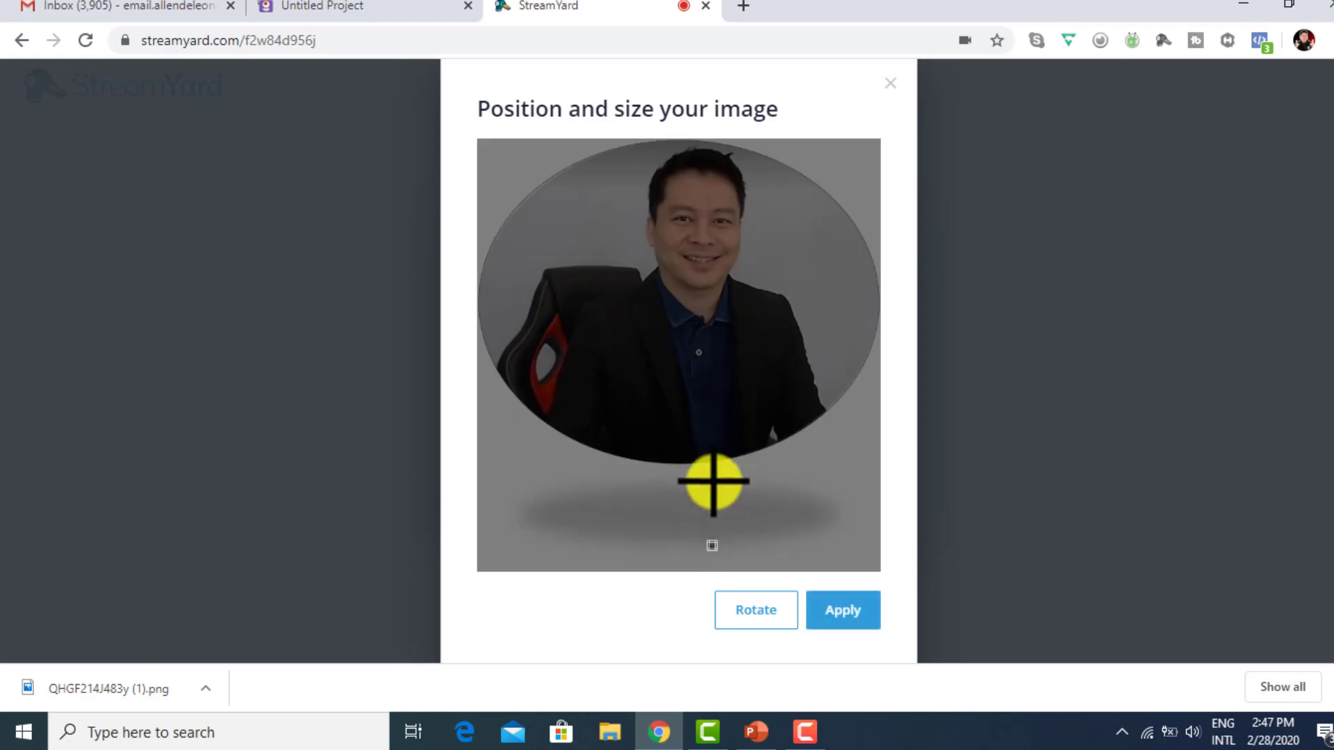
left_click(631, 351)
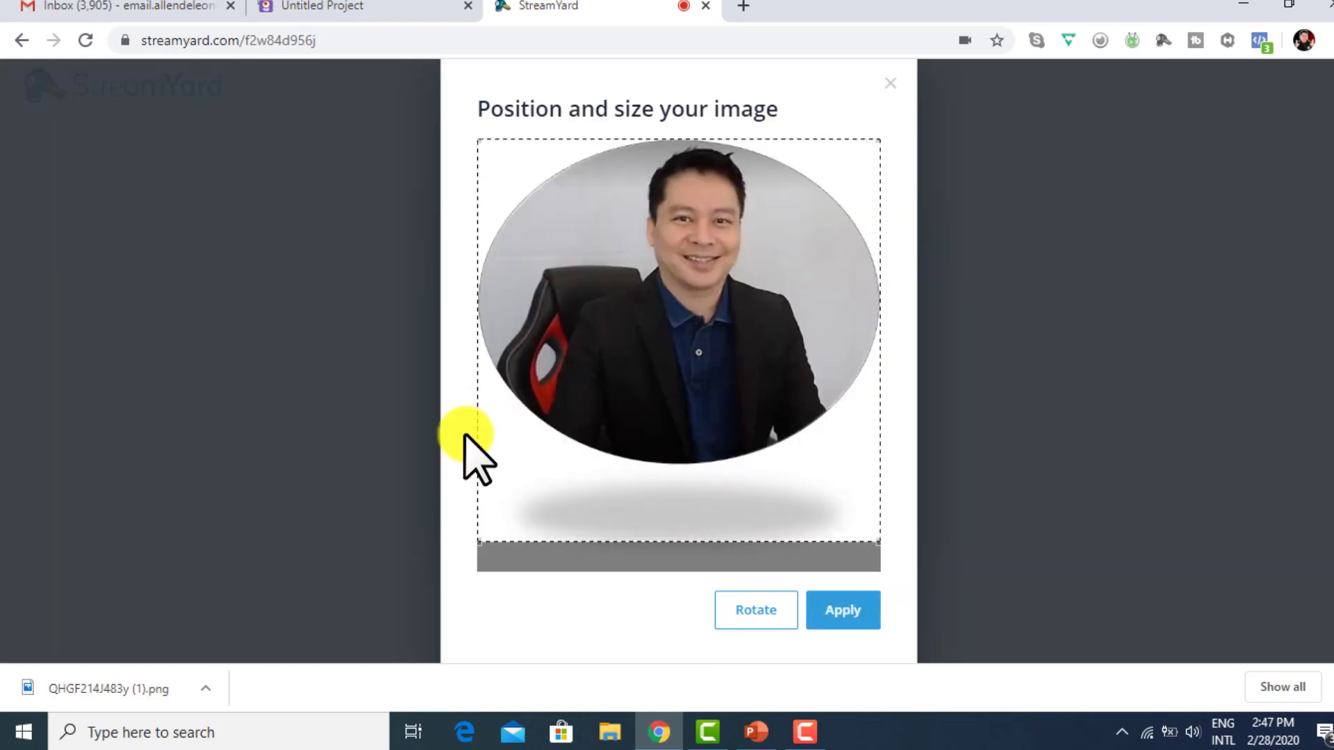
left_click(844, 612)
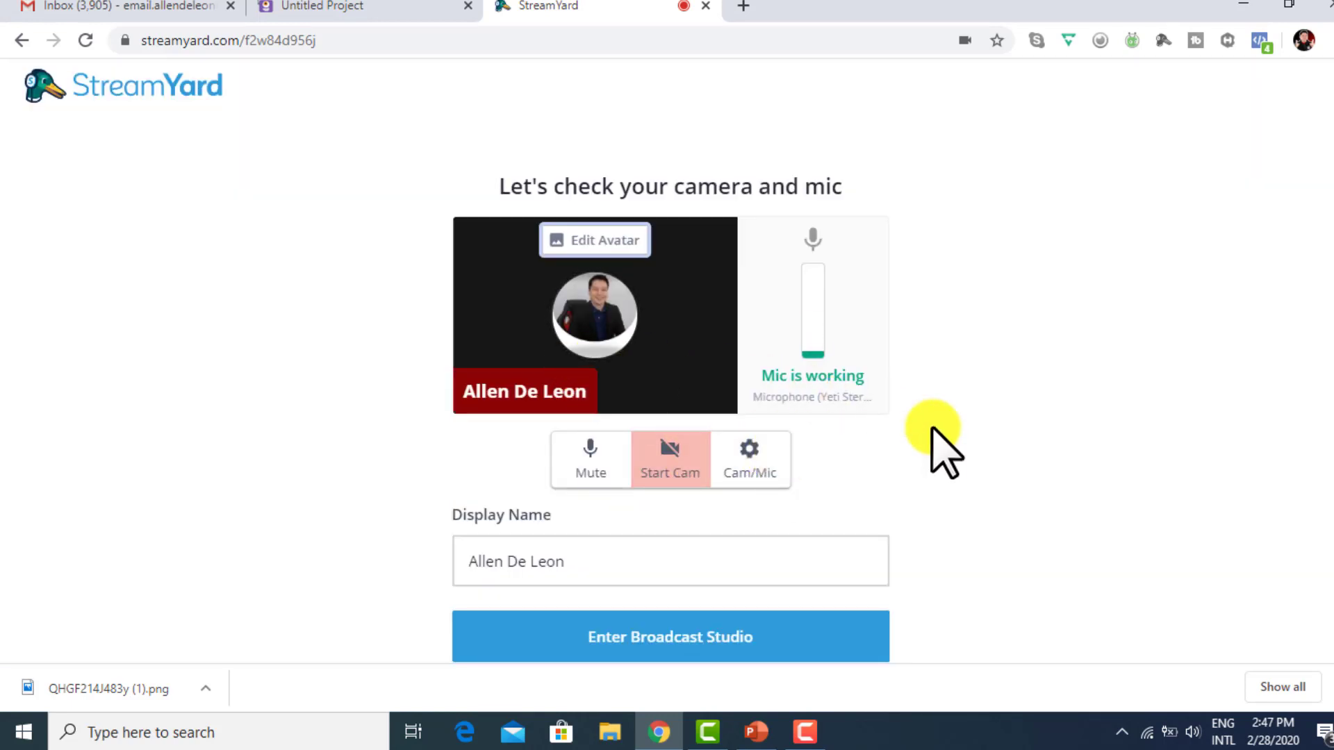
left_click(671, 458)
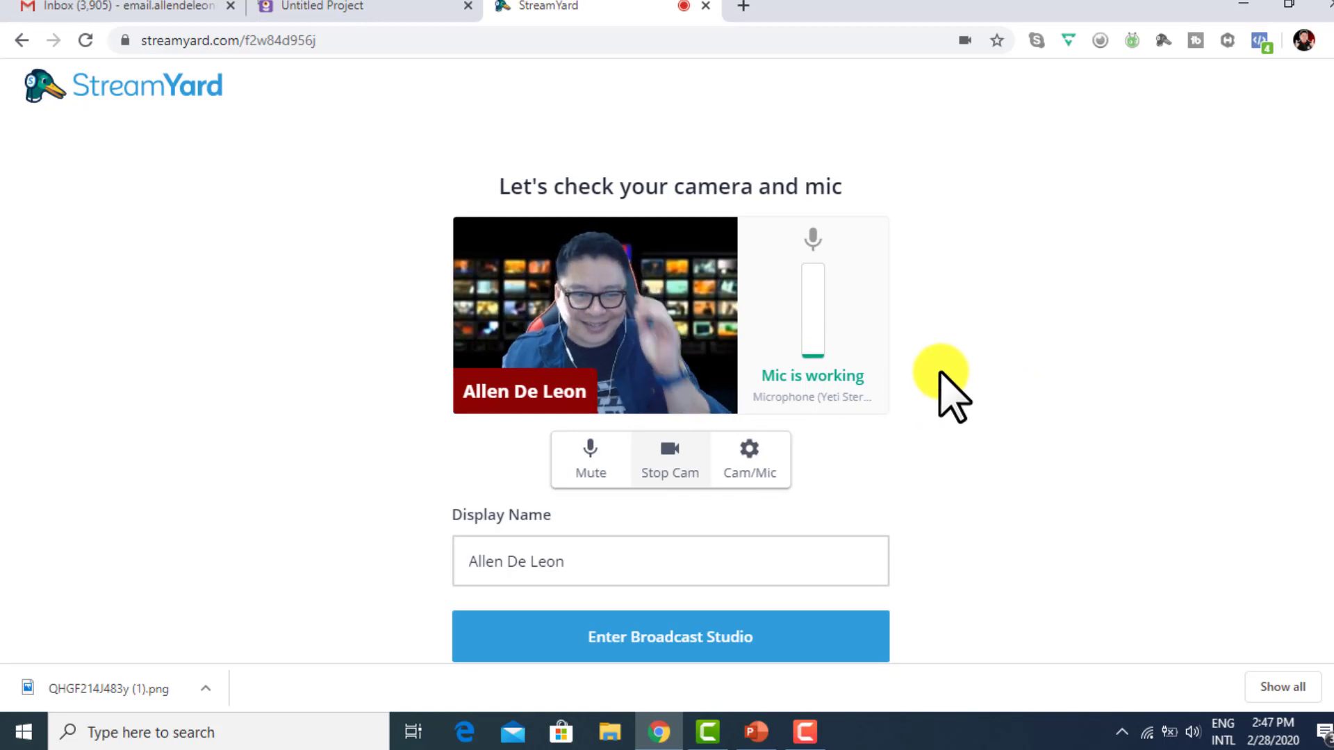
Try a nickname as the display name and change it back to the presenter's full name.
scroll(764, 431, "down", 1)
left_click_drag(486, 541, 589, 564)
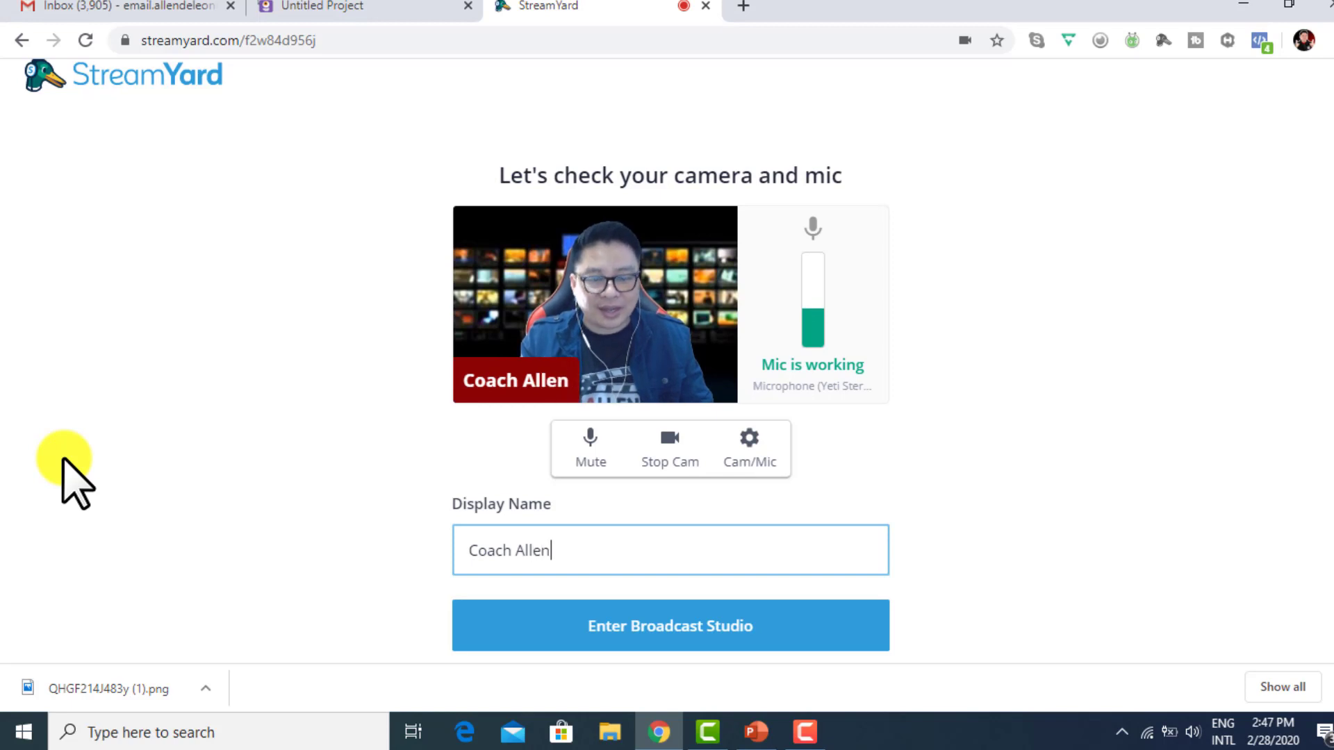
left_click_drag(464, 548, 614, 556)
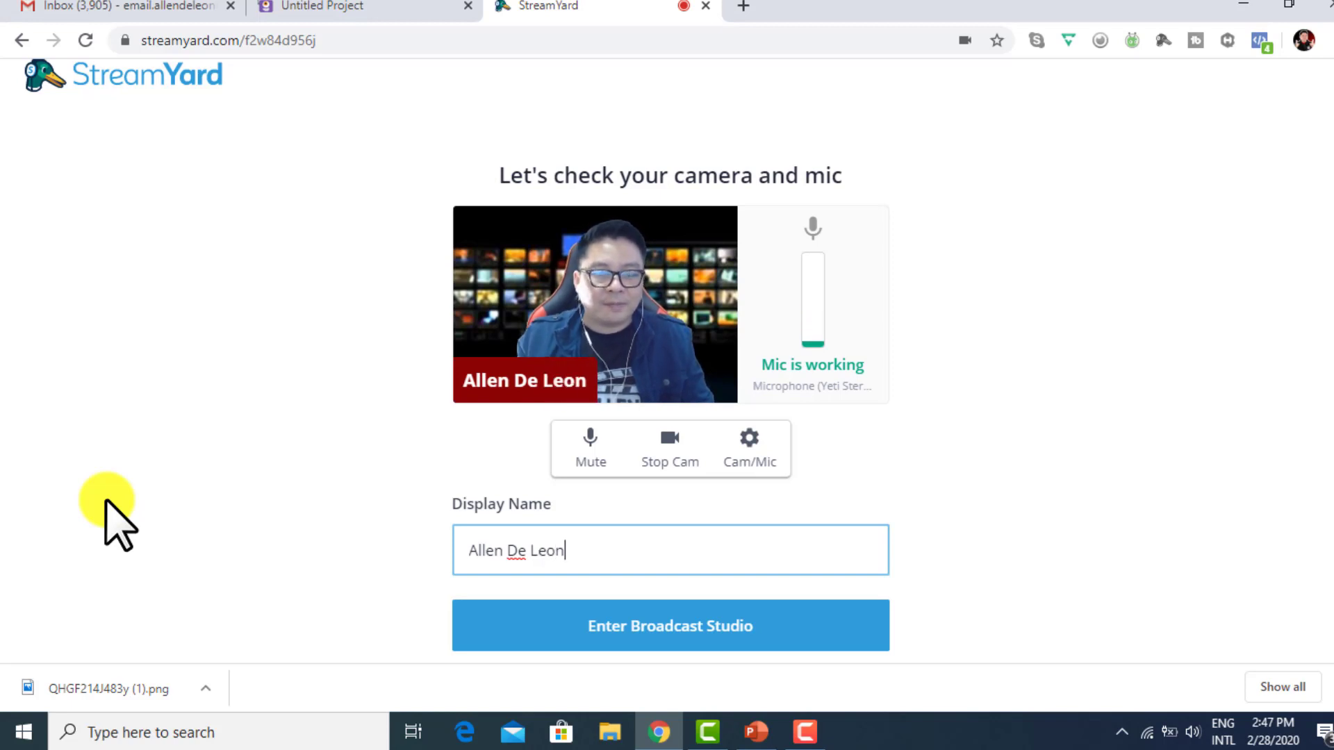
Enter the broadcast studio and add the presenter's own audio and video to the stream.
left_click(553, 625)
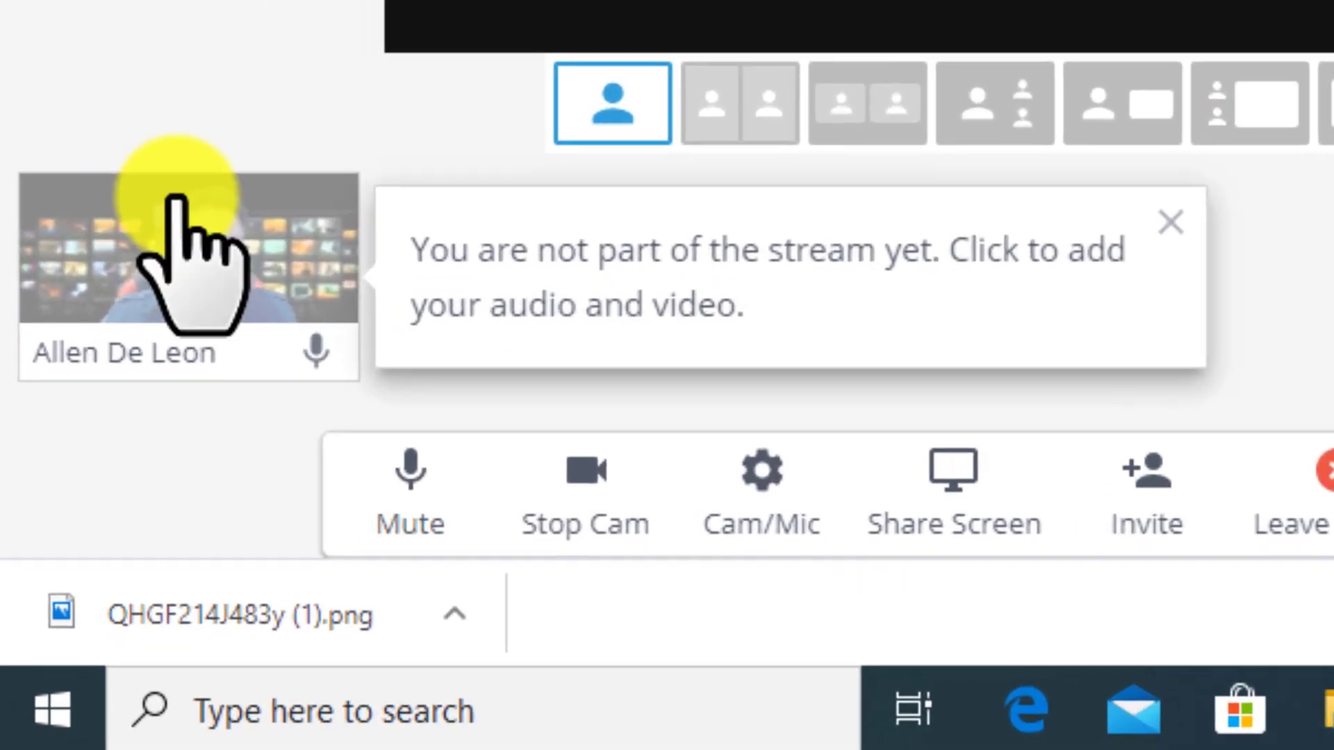
mouse_move(116, 434)
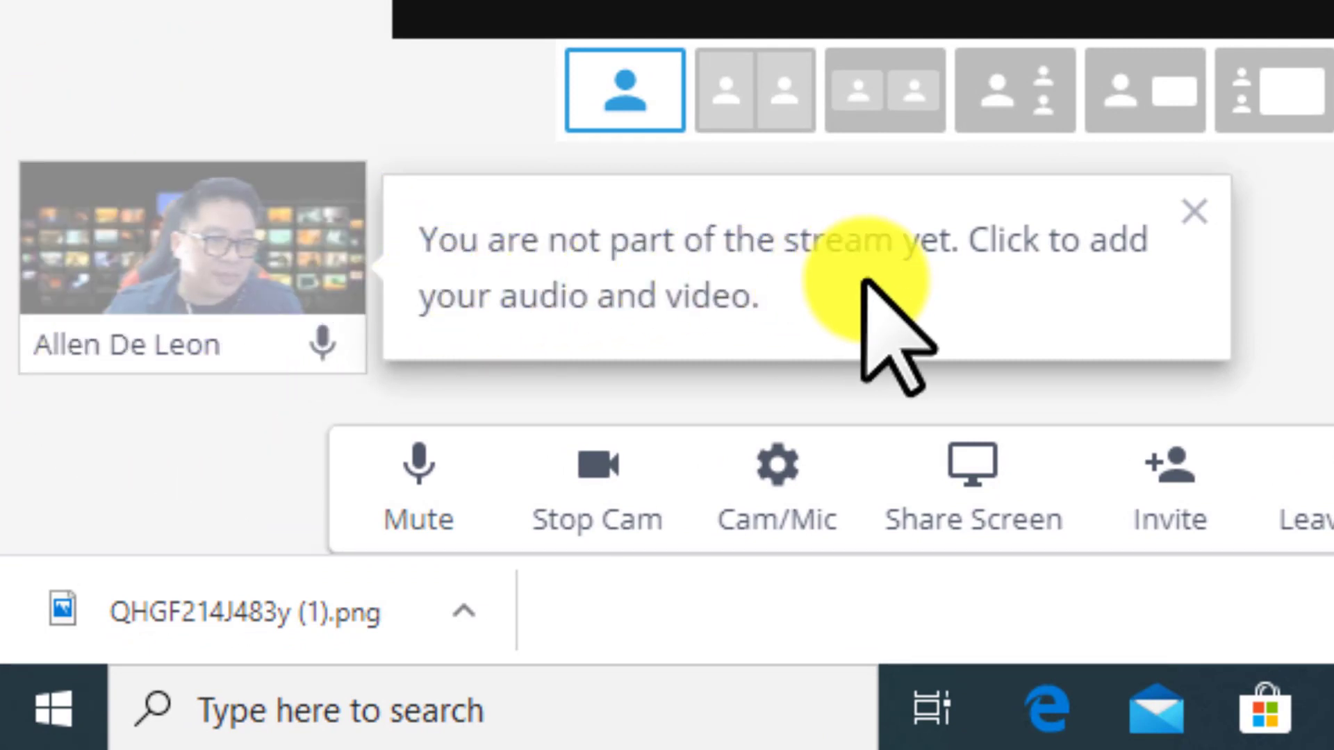
mouse_move(194, 238)
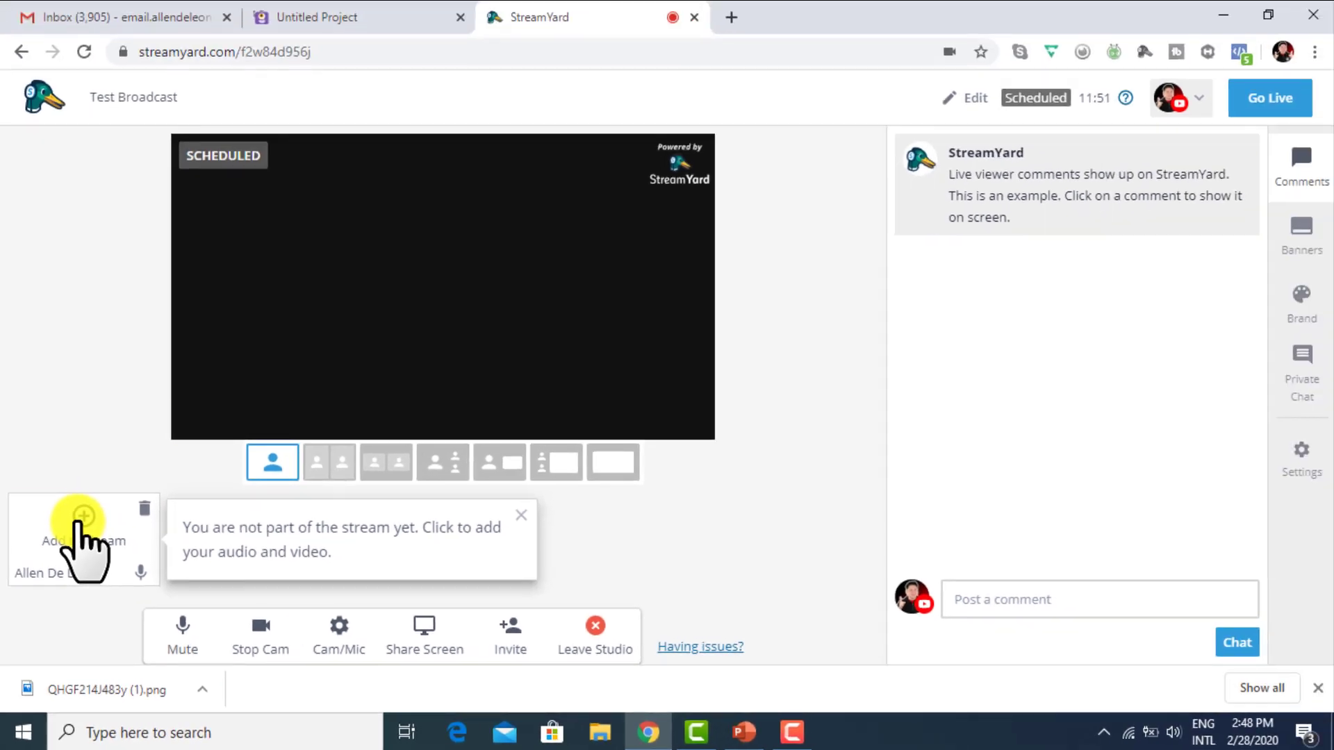
left_click(78, 521)
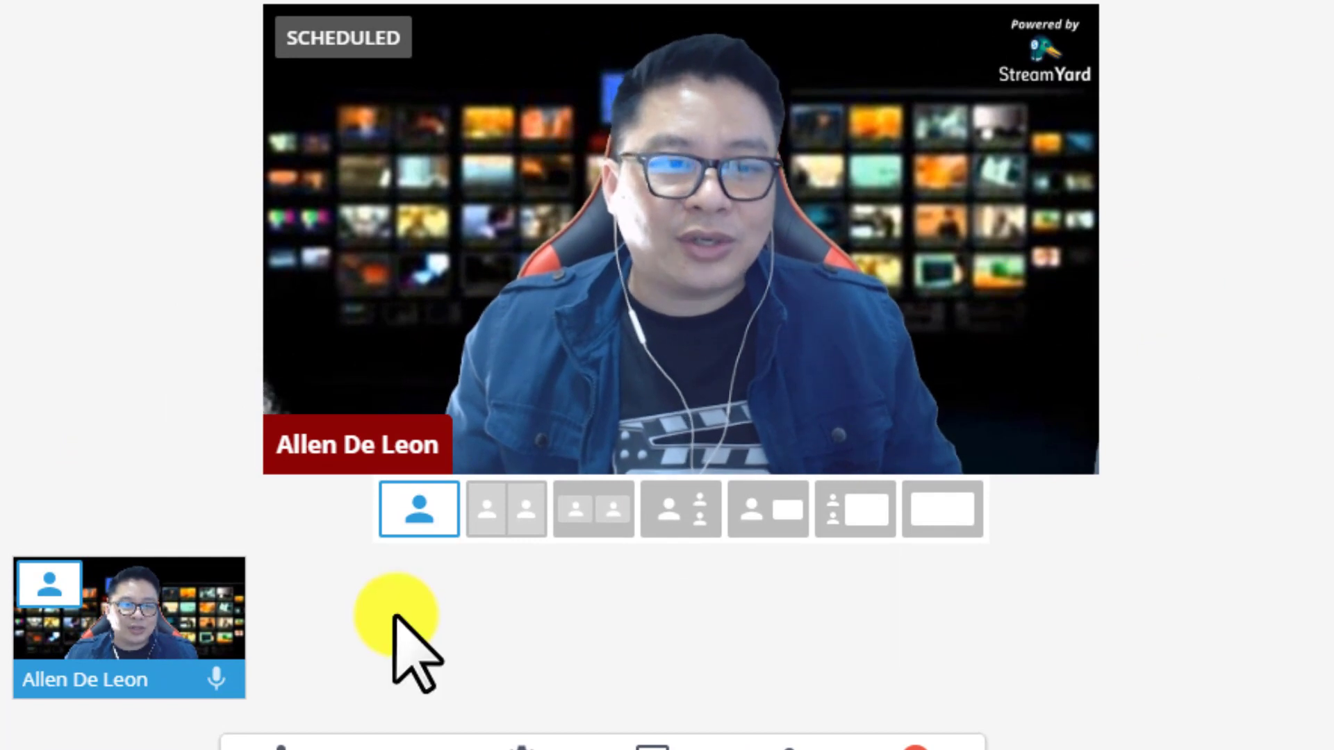
Try several stream layouts and select the one with small stacked participants beside a large shared screen.
left_click(590, 514)
left_click(680, 514)
left_click(767, 514)
left_click(853, 511)
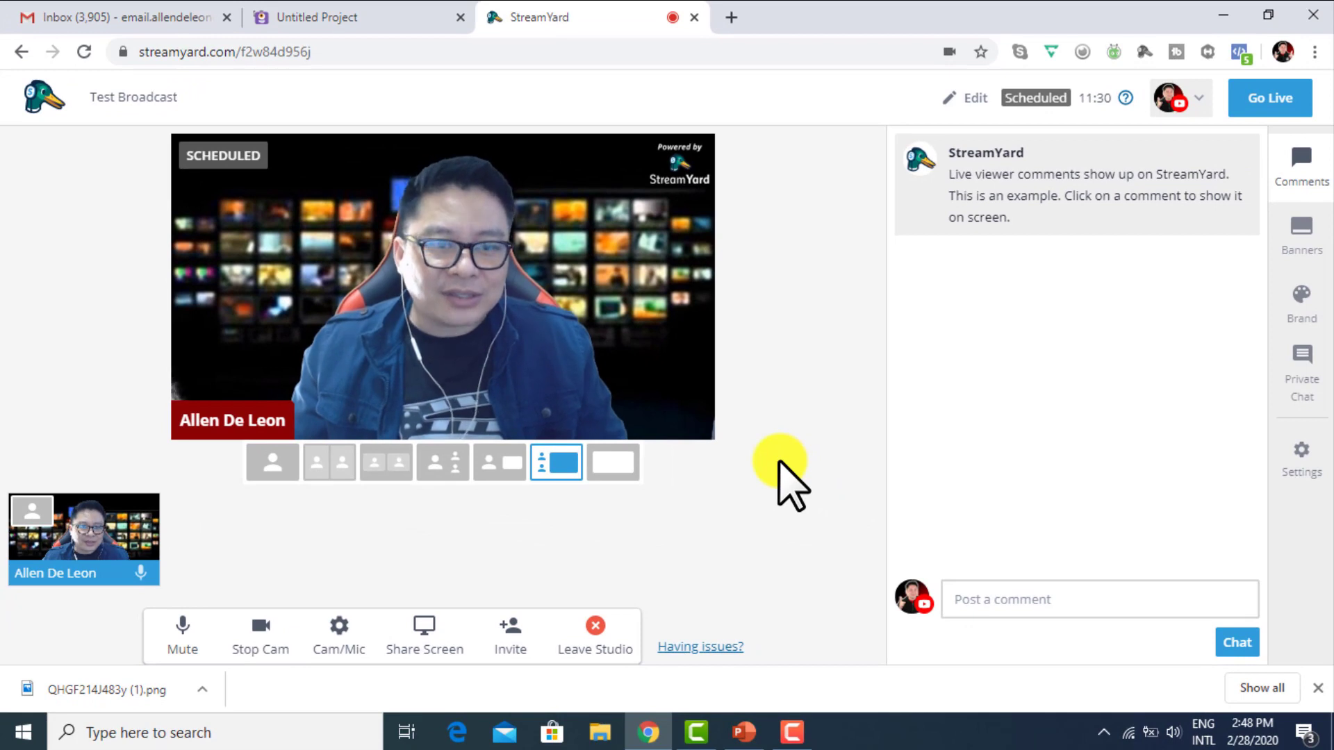
Mute and unmute the studio microphone twice, and stop and restart the camera.
left_click(184, 632)
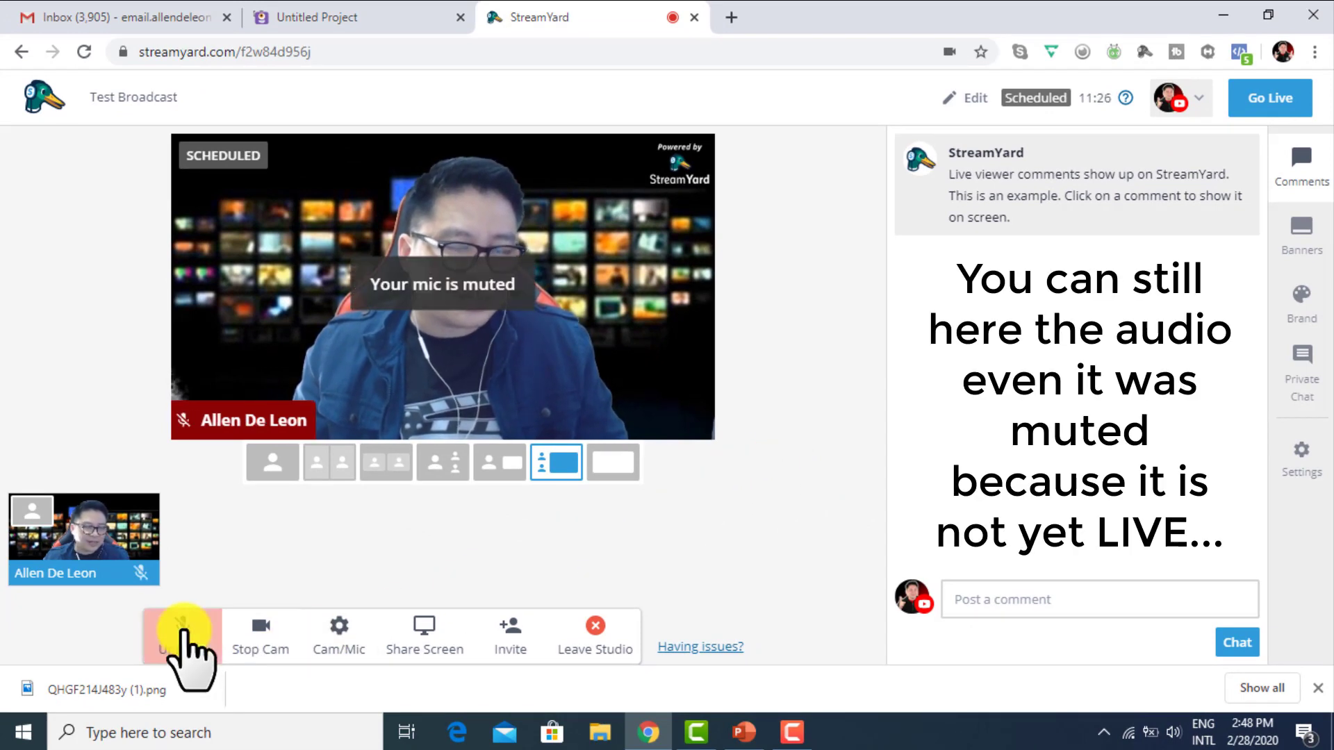
left_click(184, 633)
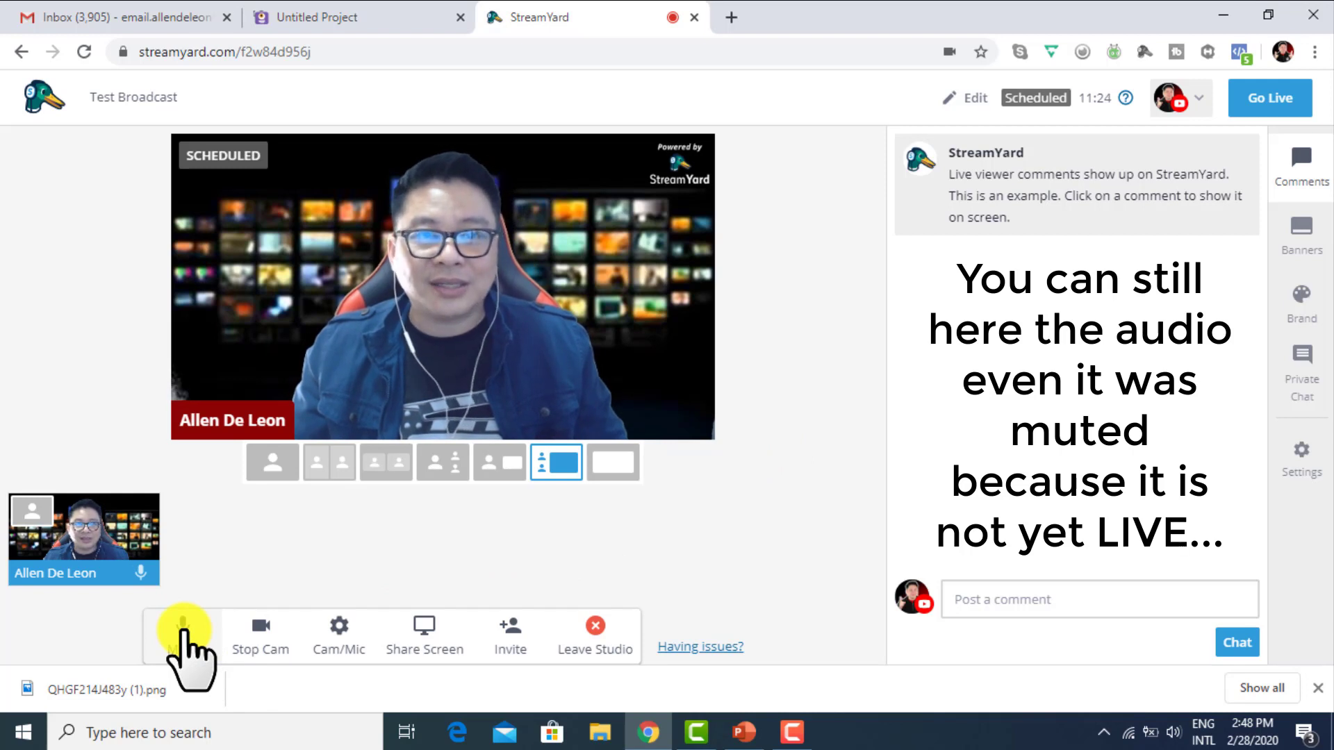
left_click(184, 632)
left_click(183, 632)
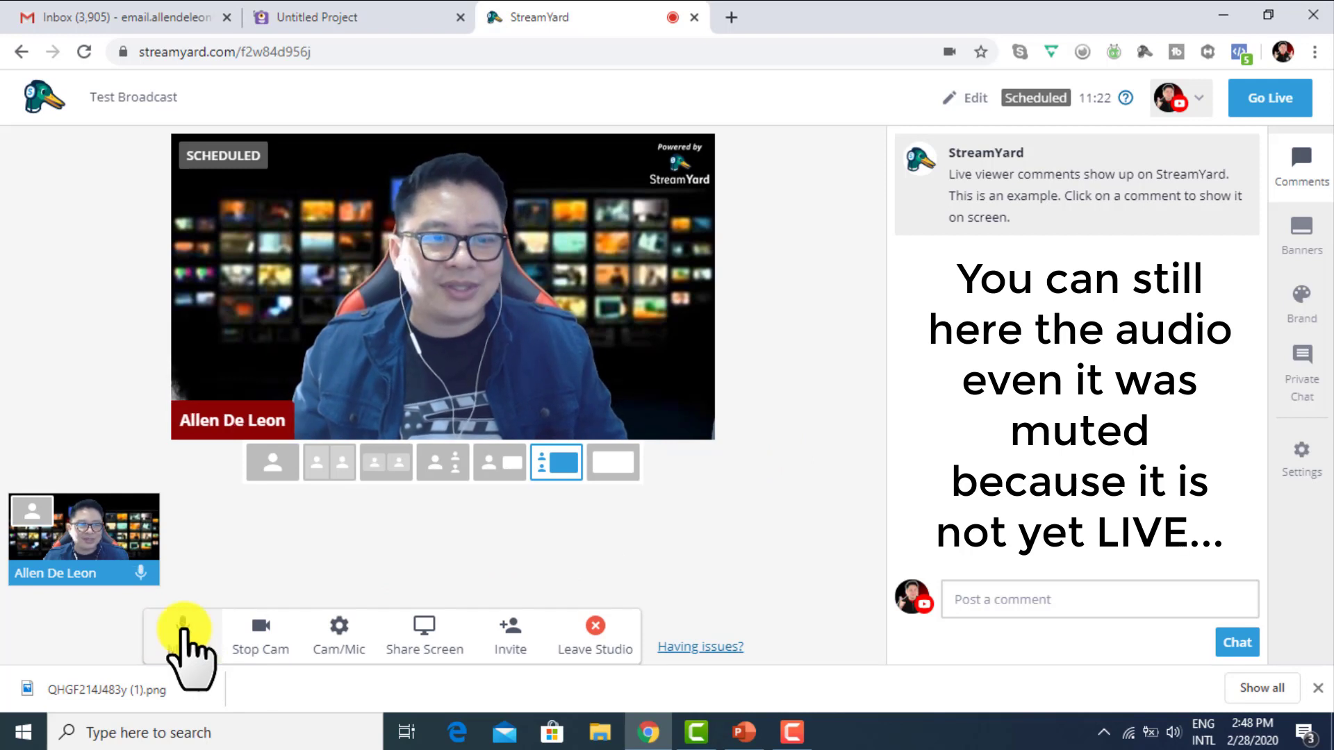
left_click(261, 633)
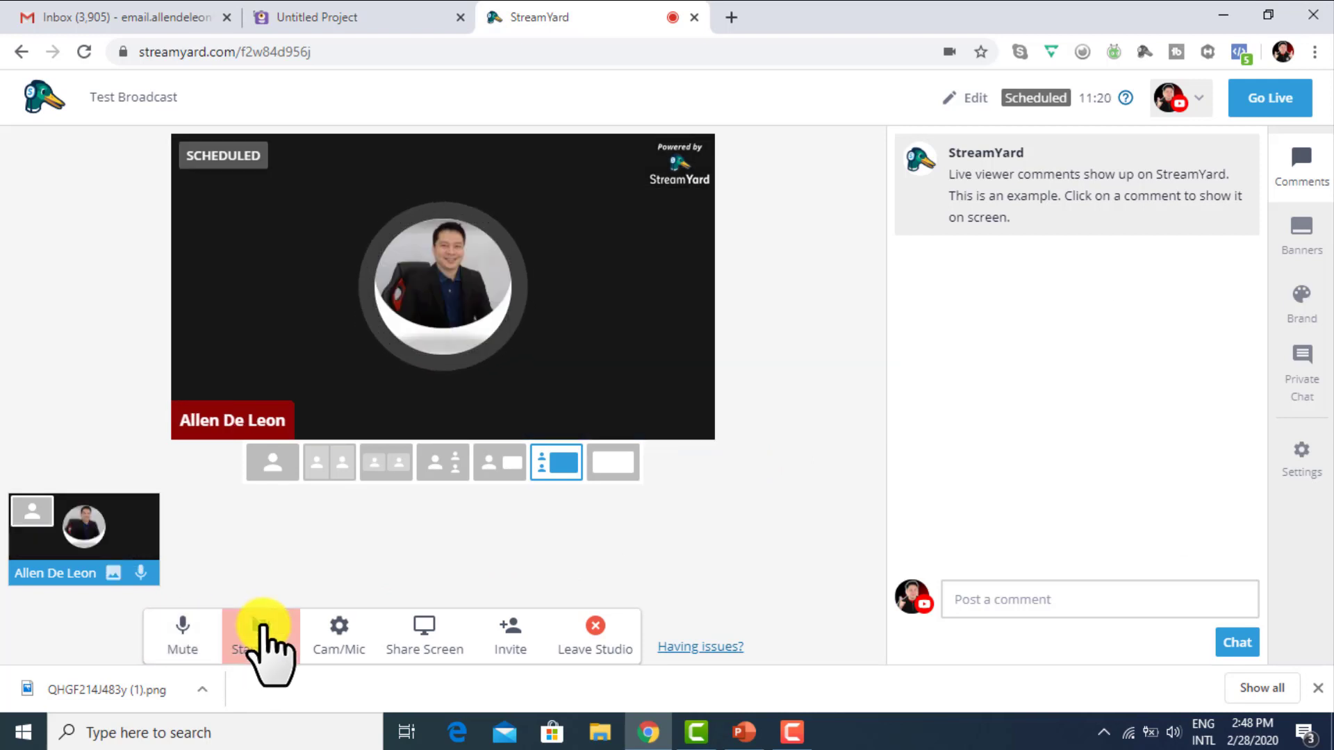
left_click(262, 629)
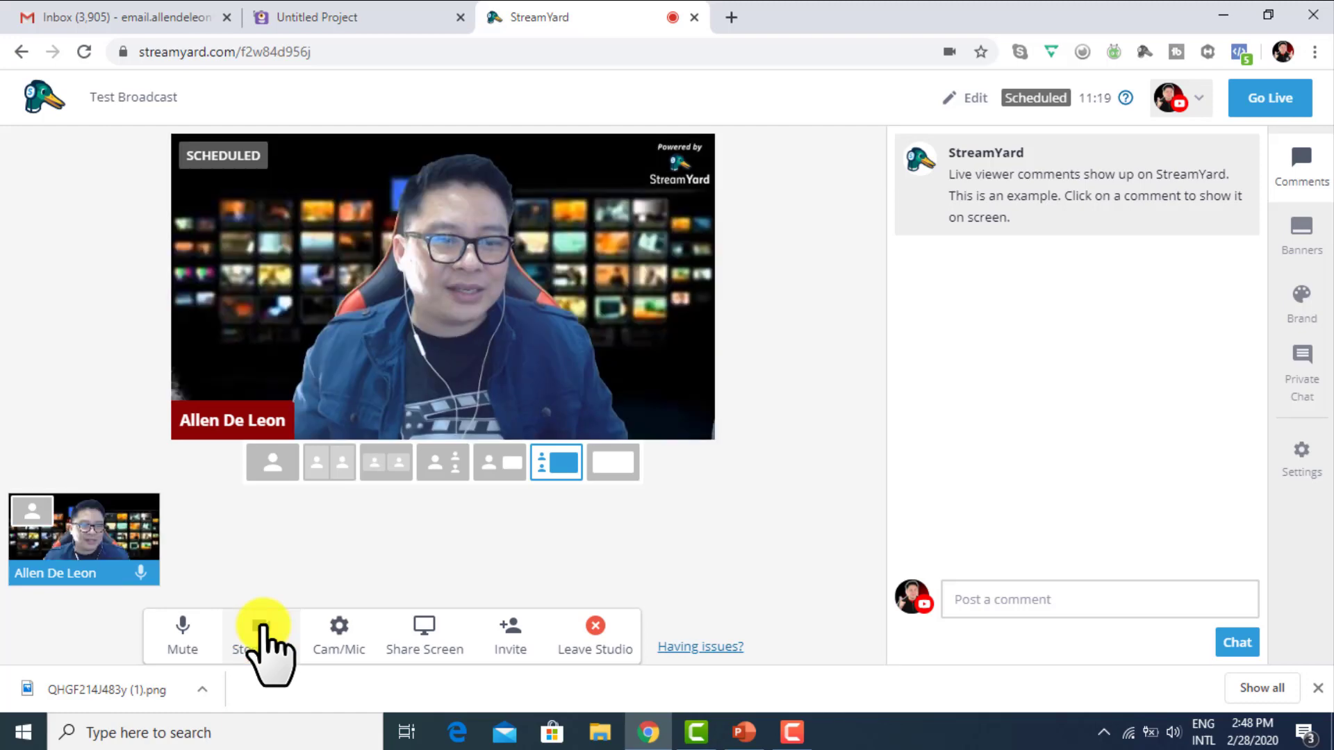
In the studio's camera settings, choose the Logitech HD Pro Webcam C920 and the High Definition (720p) resolution.
left_click(343, 625)
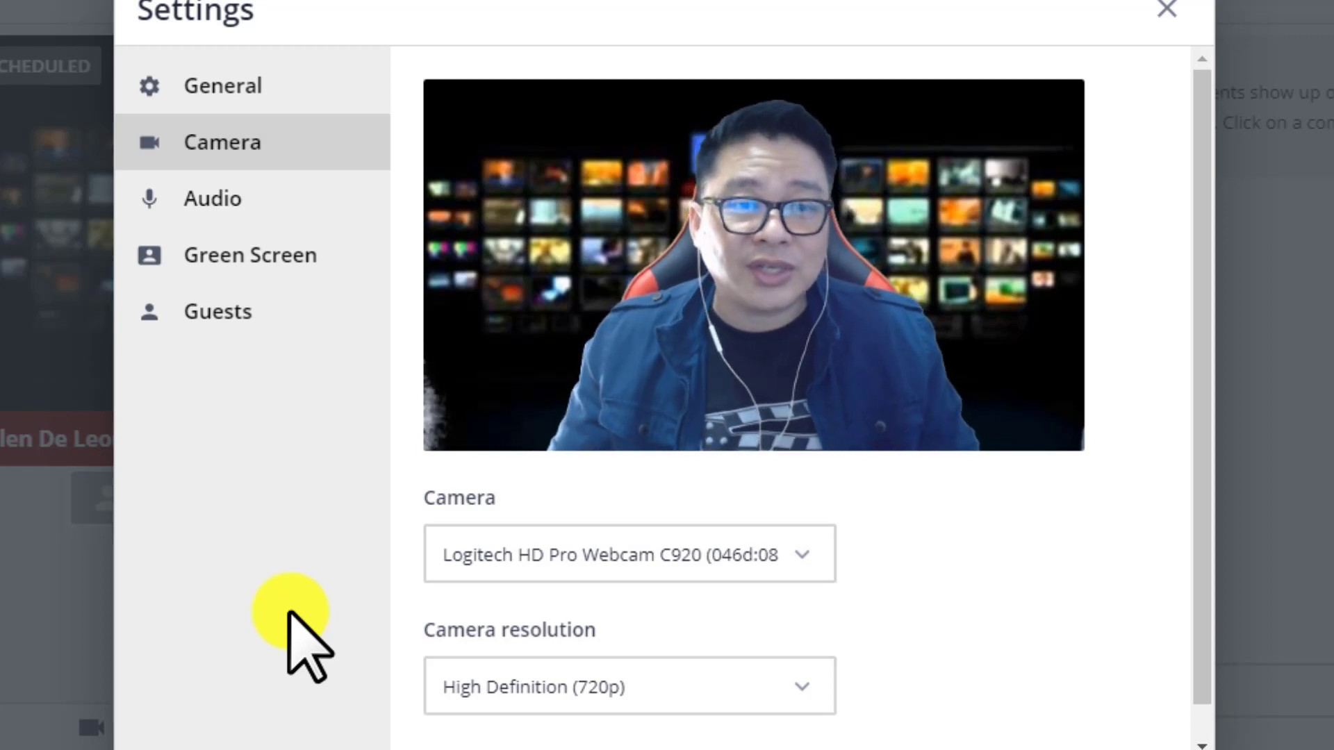
left_click(306, 83)
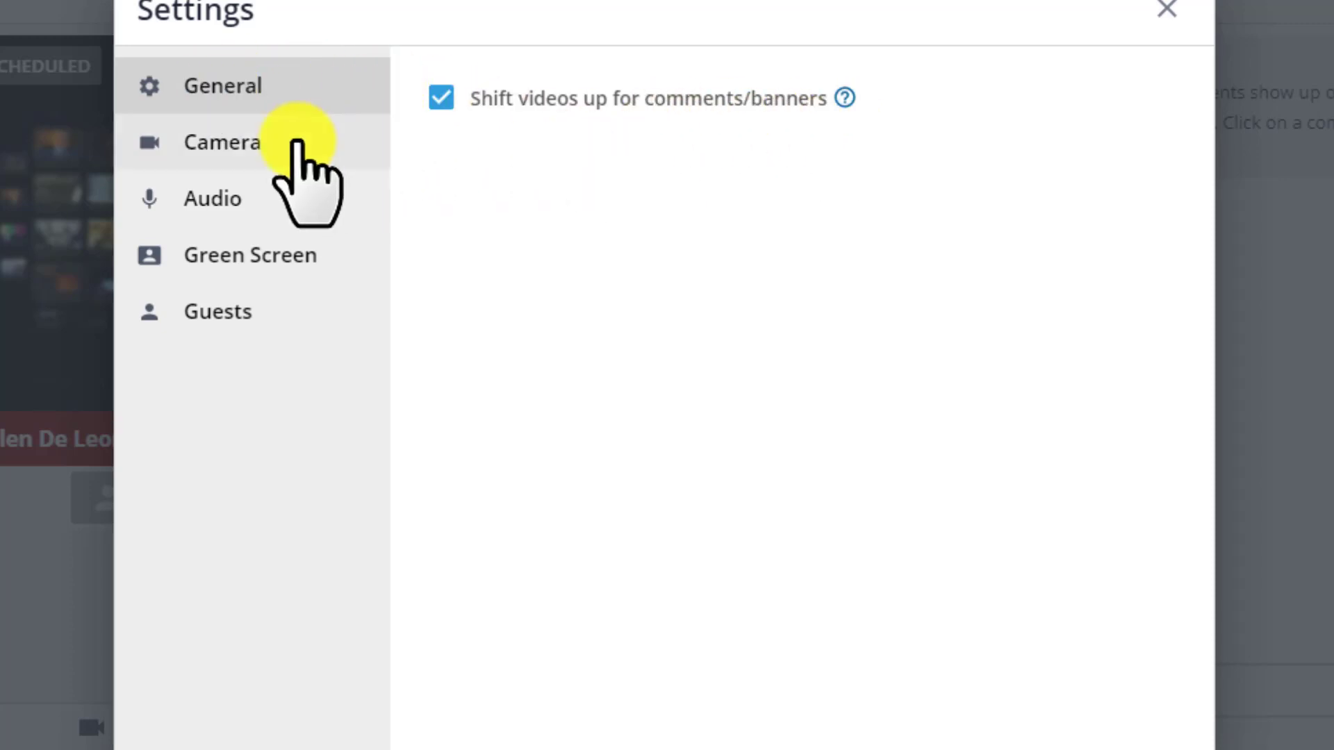
left_click(276, 146)
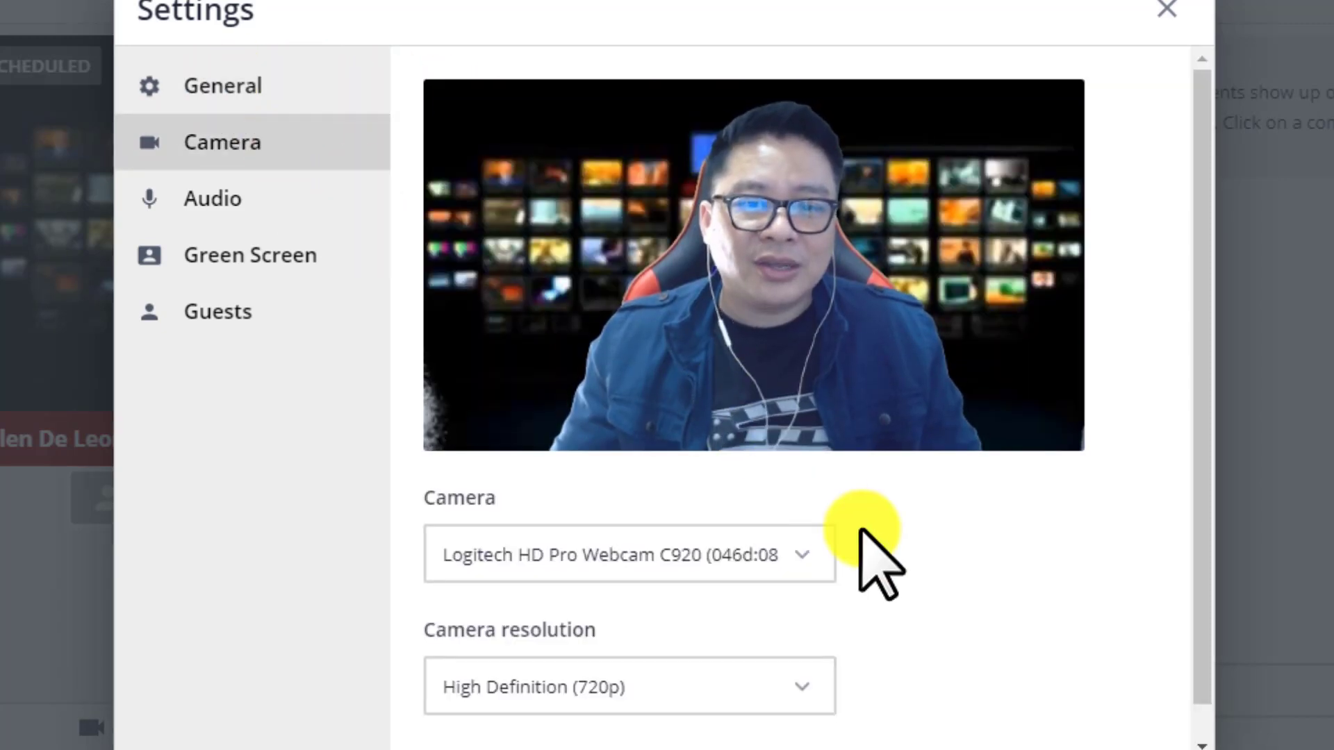
left_click(807, 559)
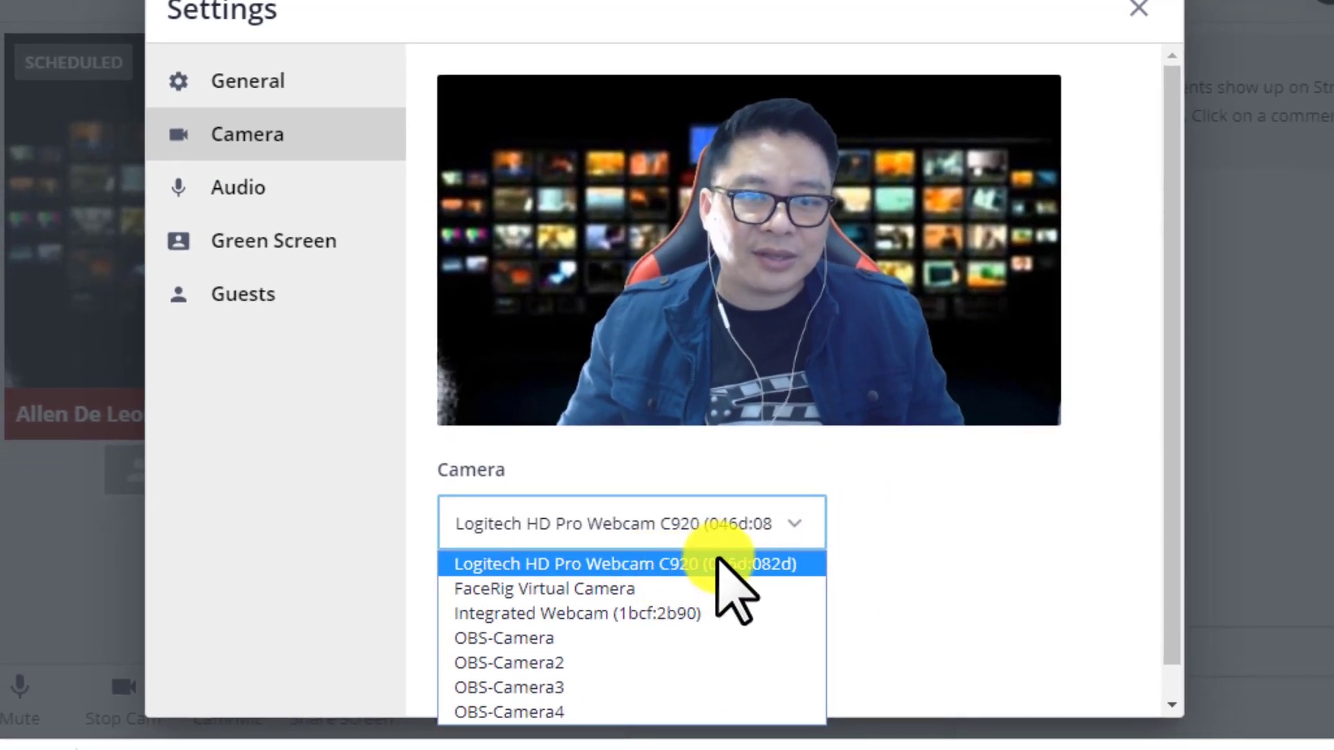
left_click(721, 564)
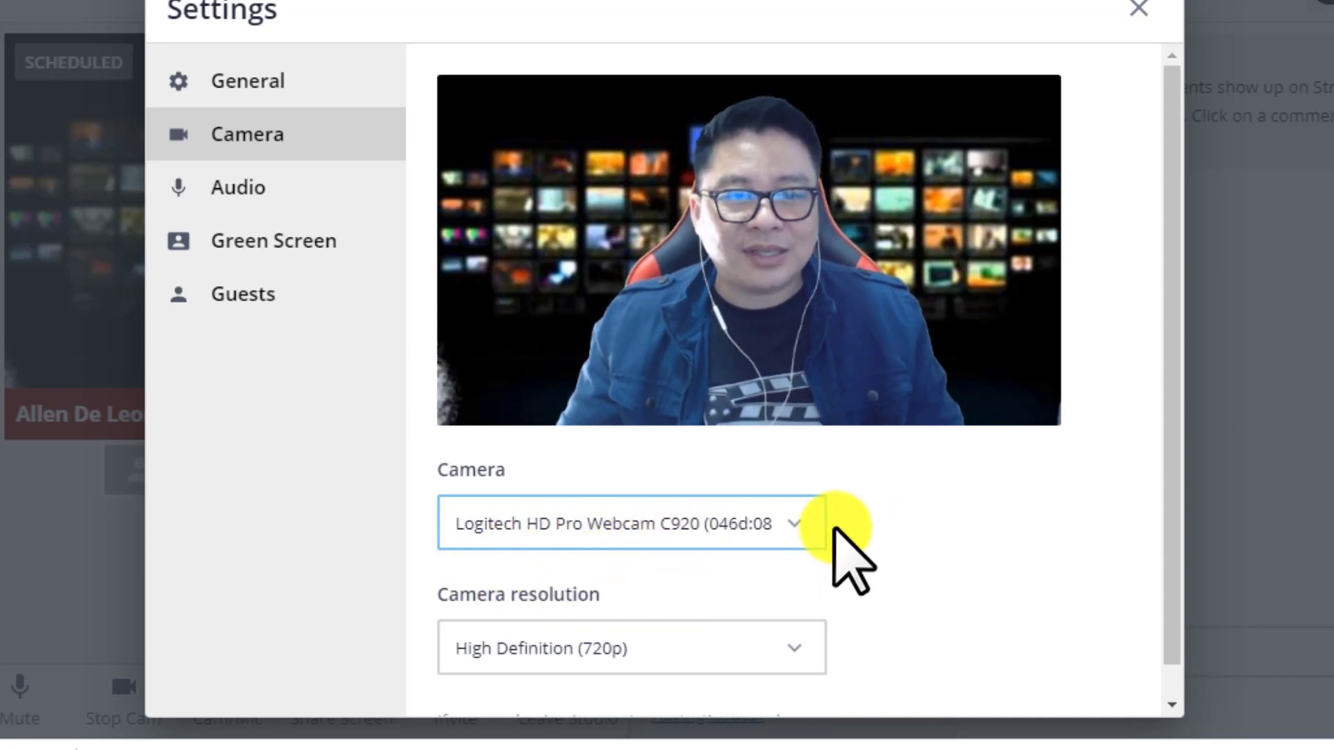
left_click(793, 648)
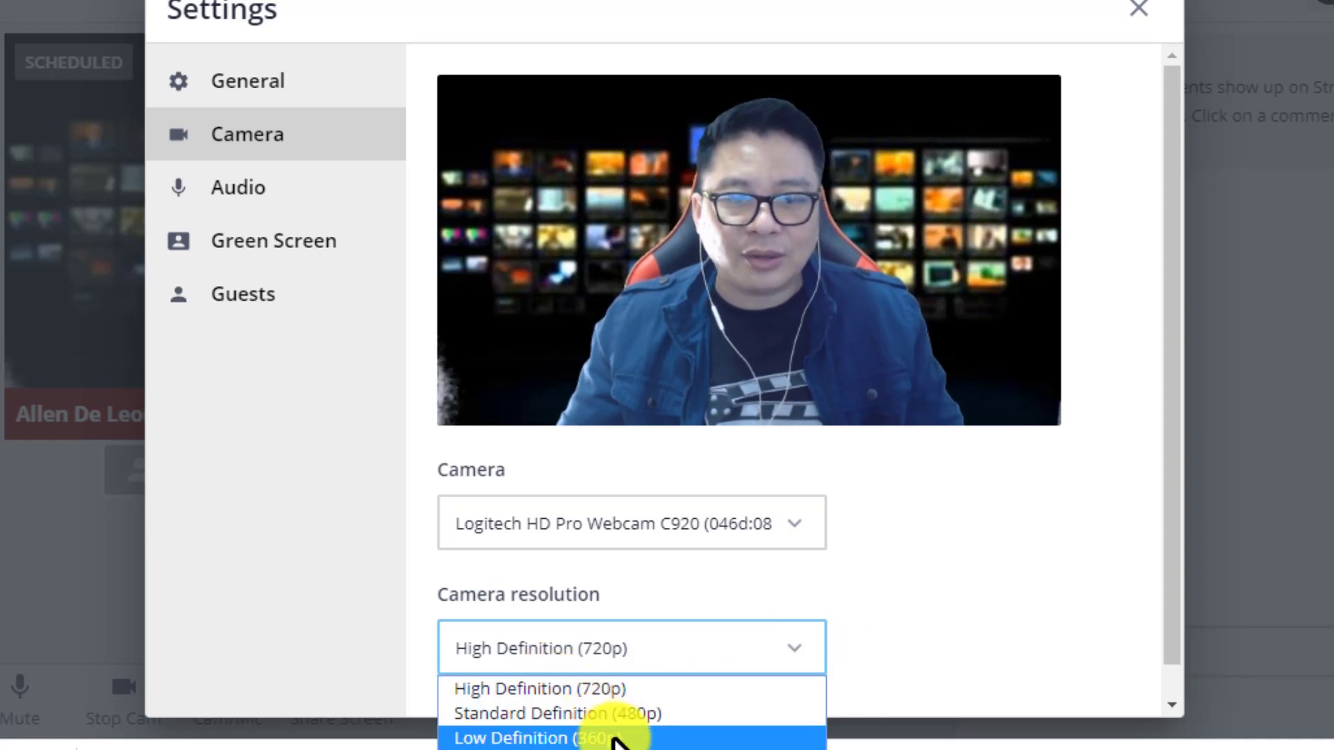
left_click(629, 687)
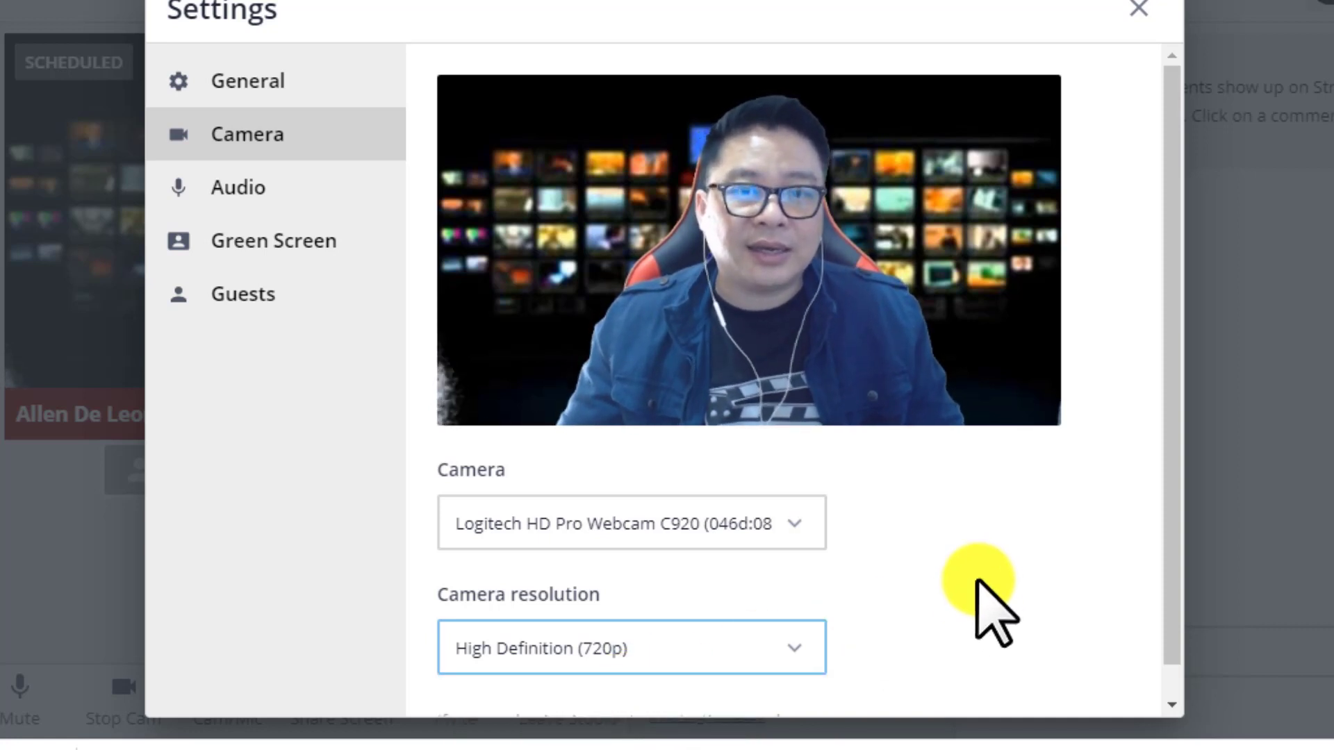
Review the available microphones in the audio settings and test the speaker.
left_click(292, 193)
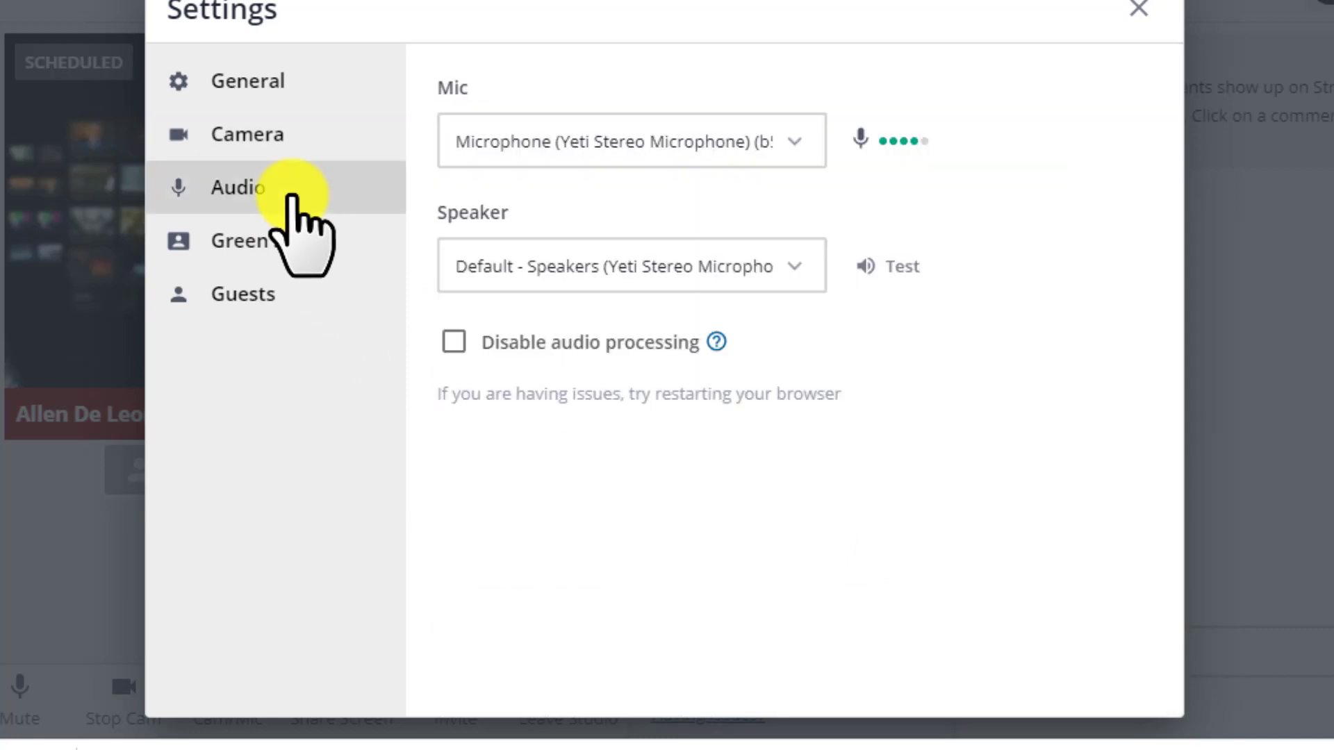
left_click(799, 141)
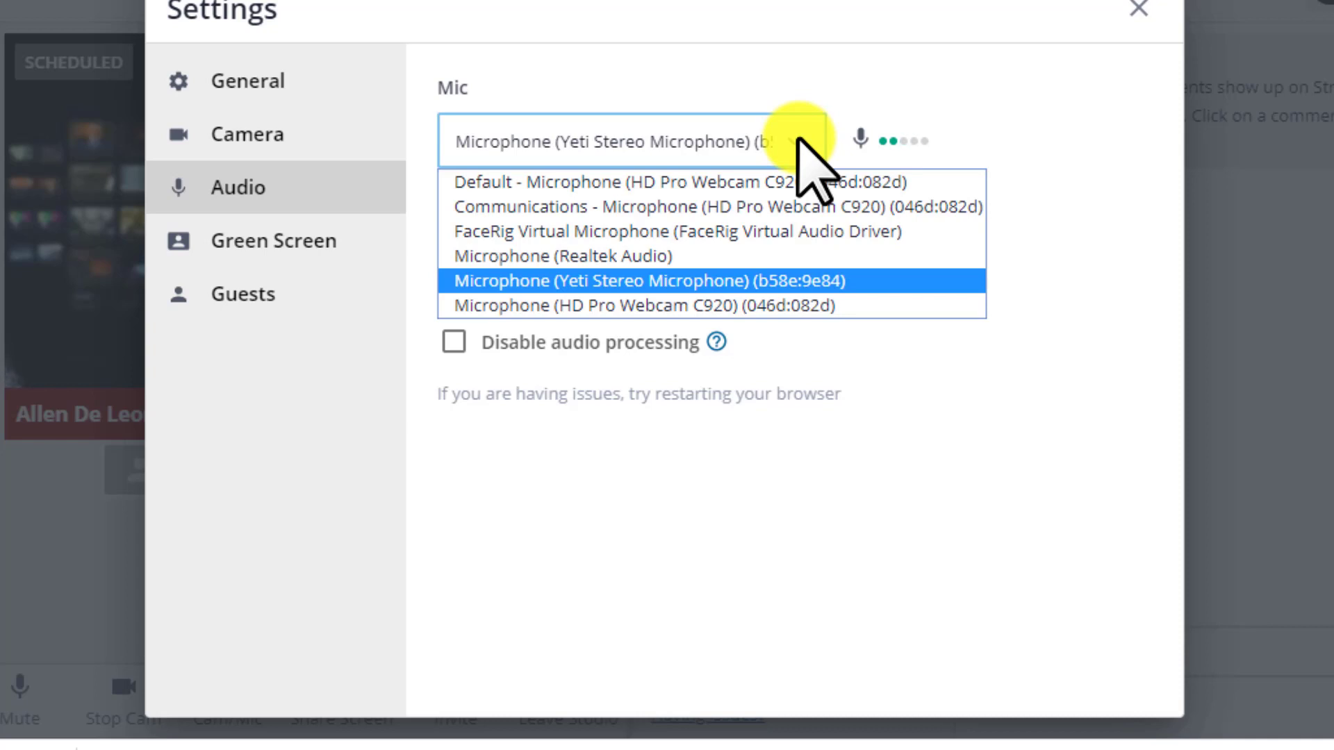
left_click(799, 141)
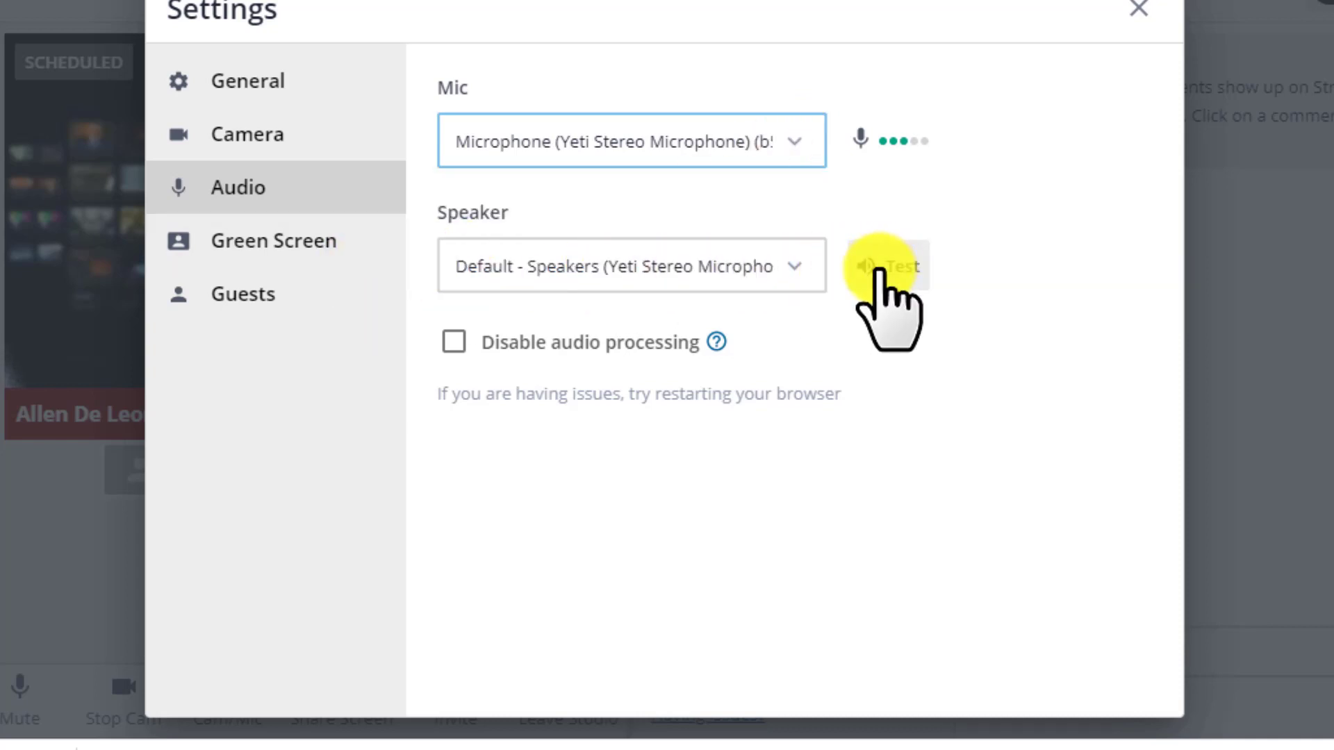
left_click(880, 274)
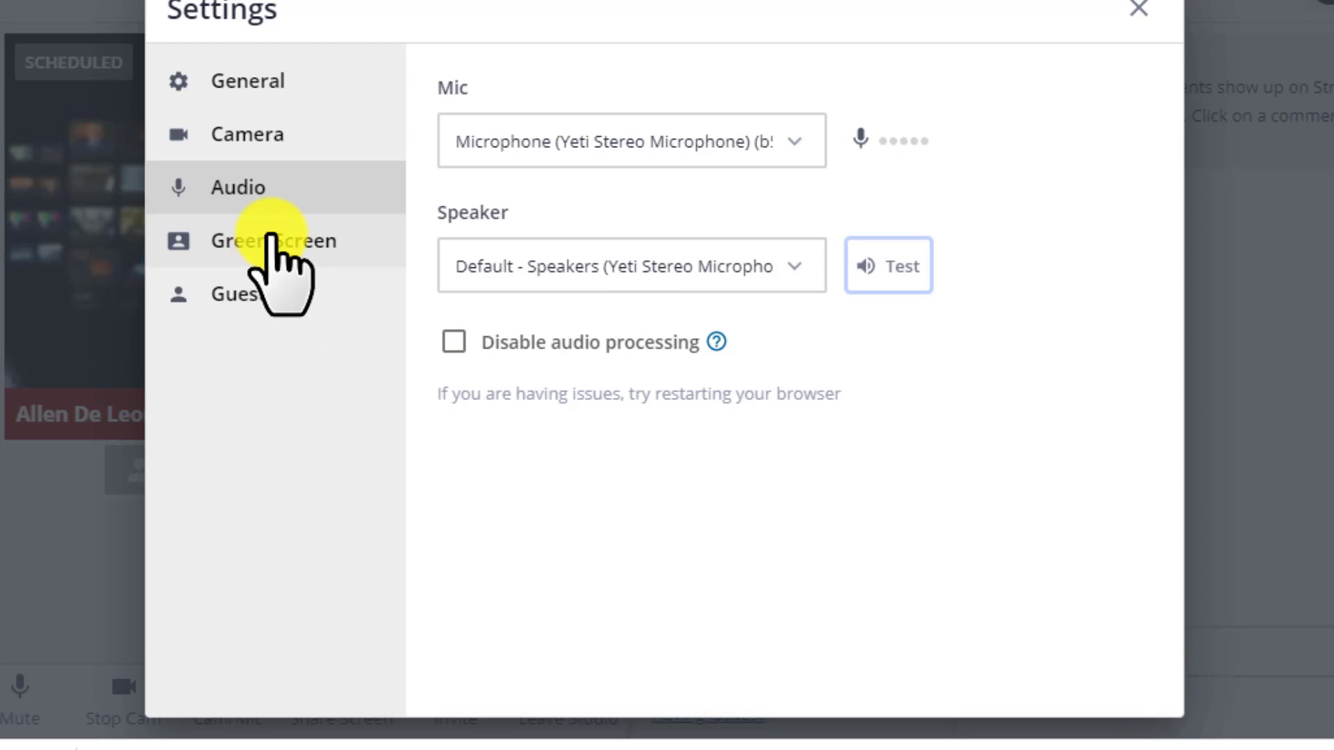
Review the virtual backgrounds in the green screen settings and set the background to None.
left_click(282, 243)
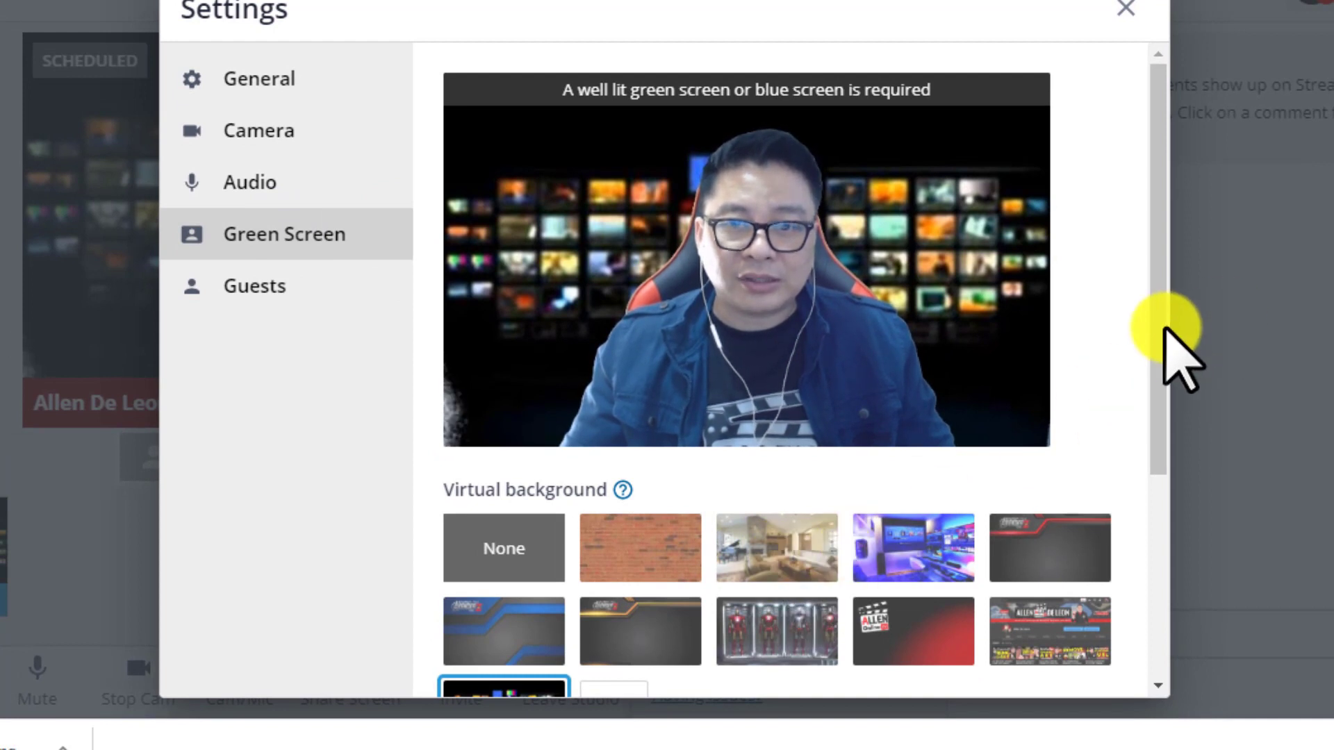
scroll(1155, 389, "down", 1)
left_click_drag(1157, 389, 1160, 462)
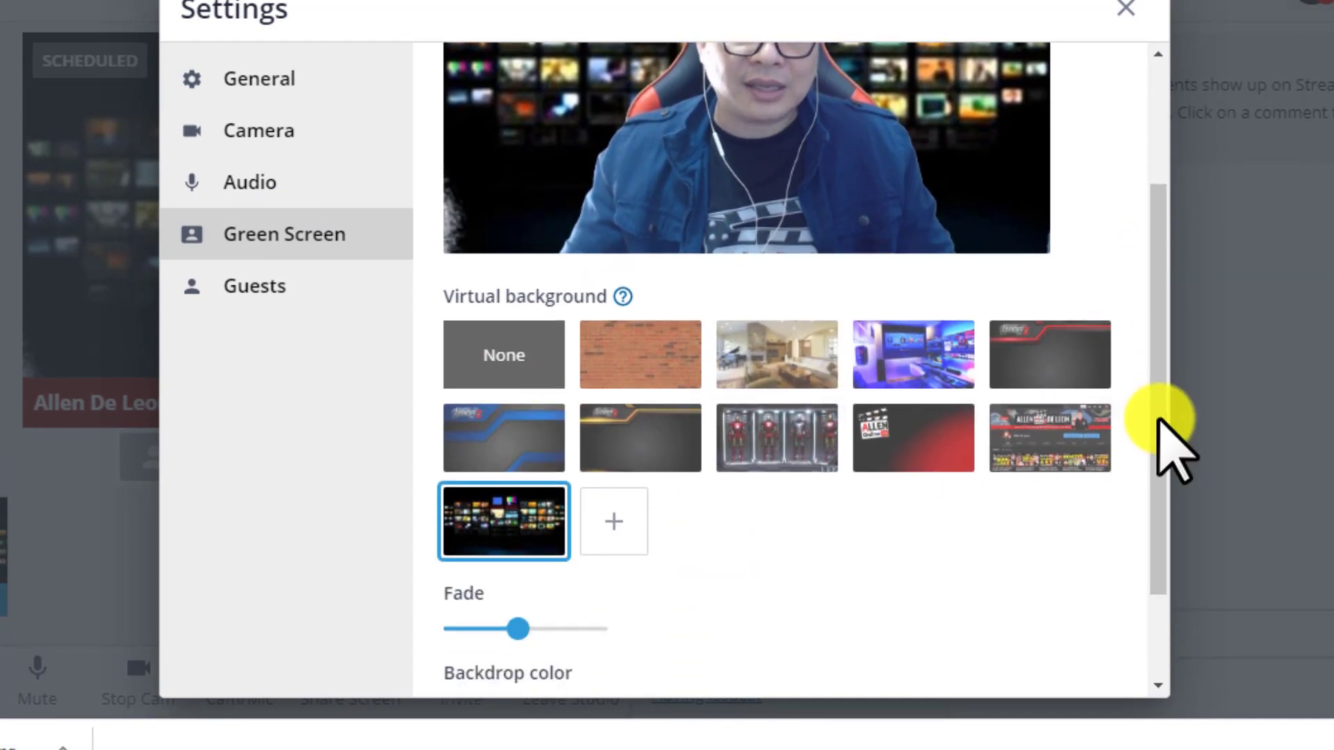
scroll(1161, 389, "up", 2)
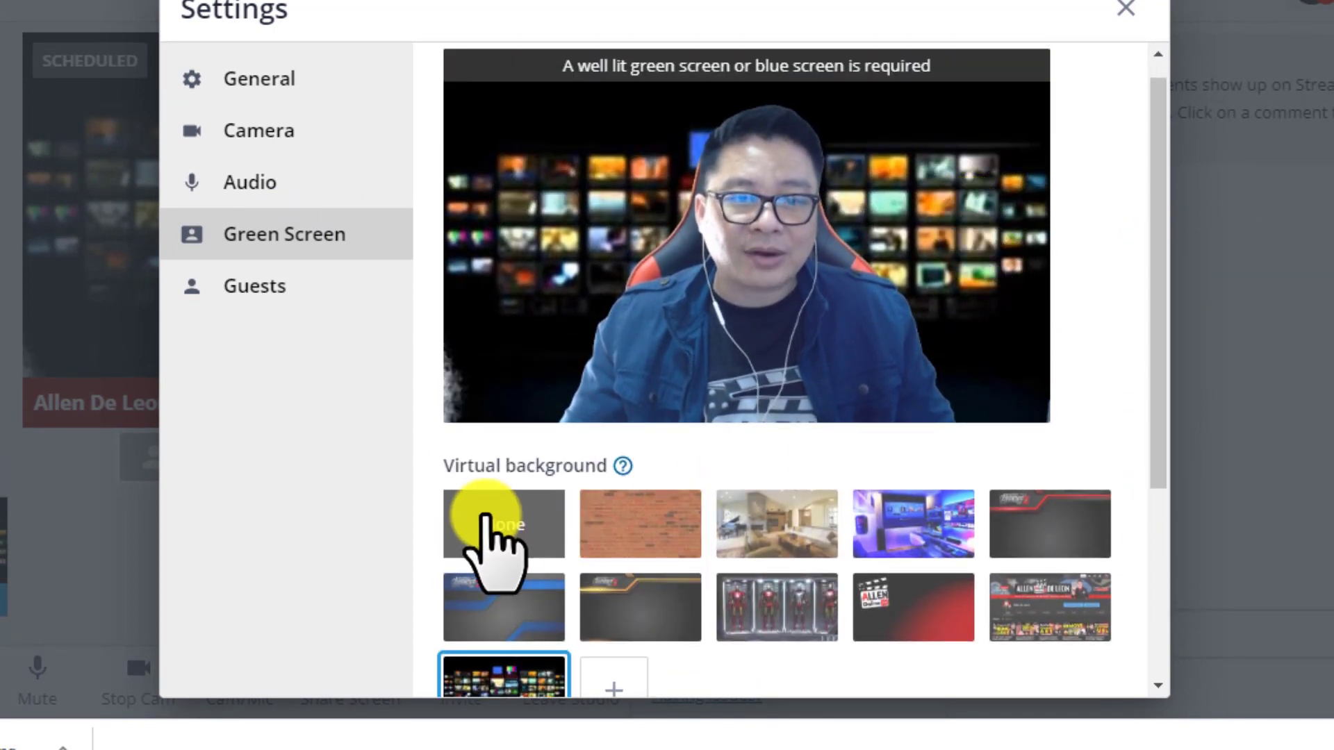
left_click(495, 535)
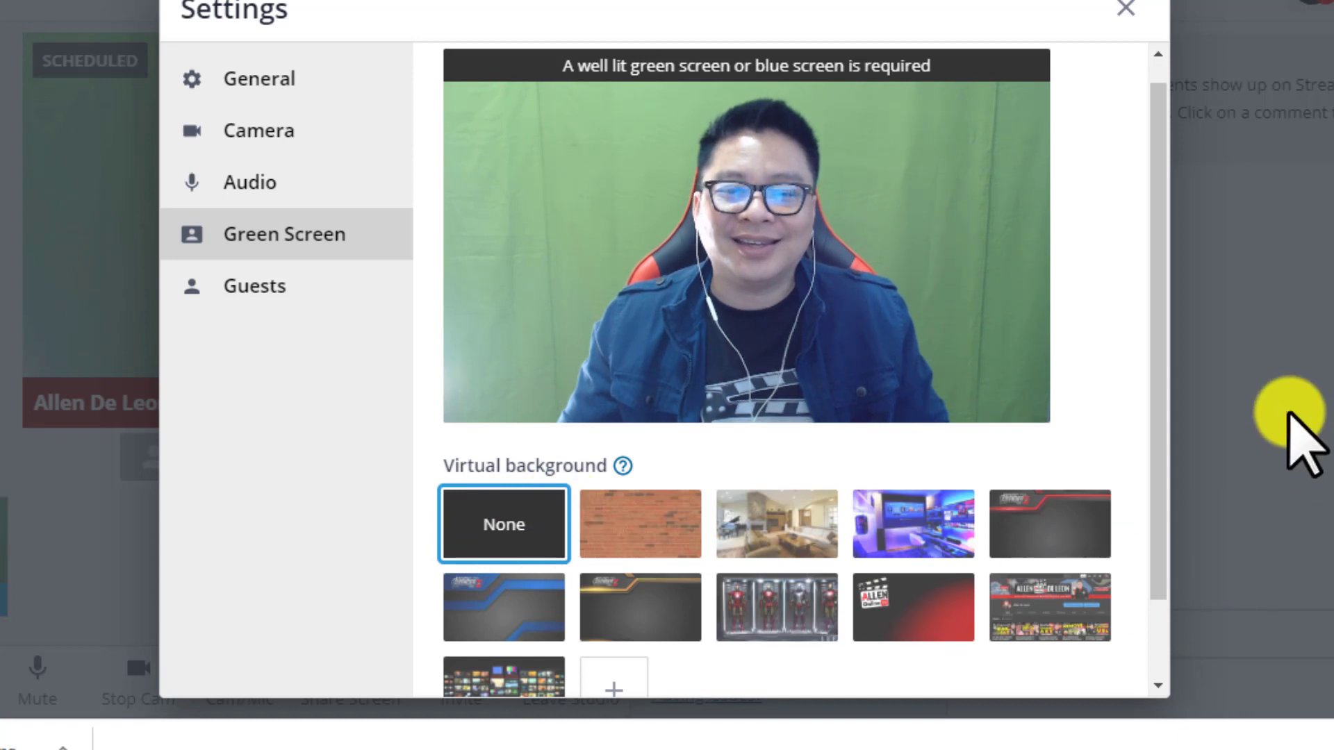
scroll(1167, 384, "down", 2)
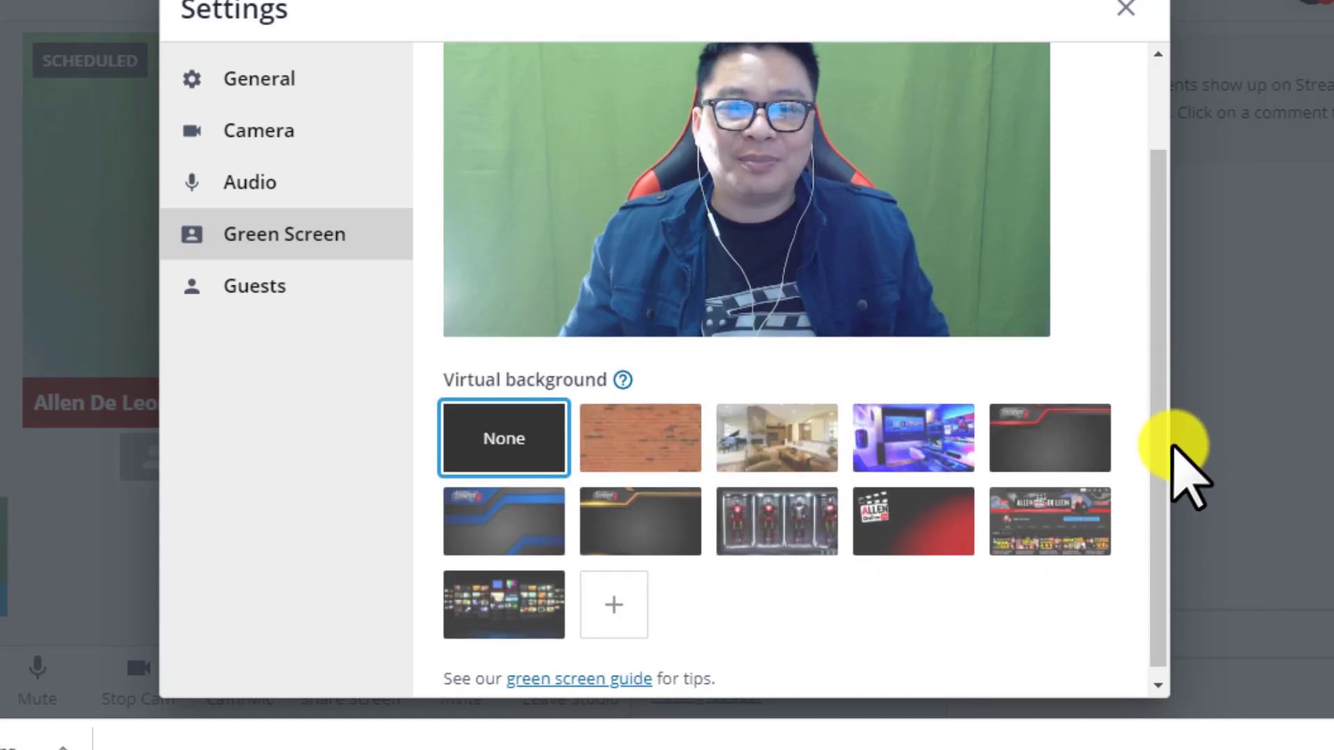
scroll(1161, 393, "up", 1)
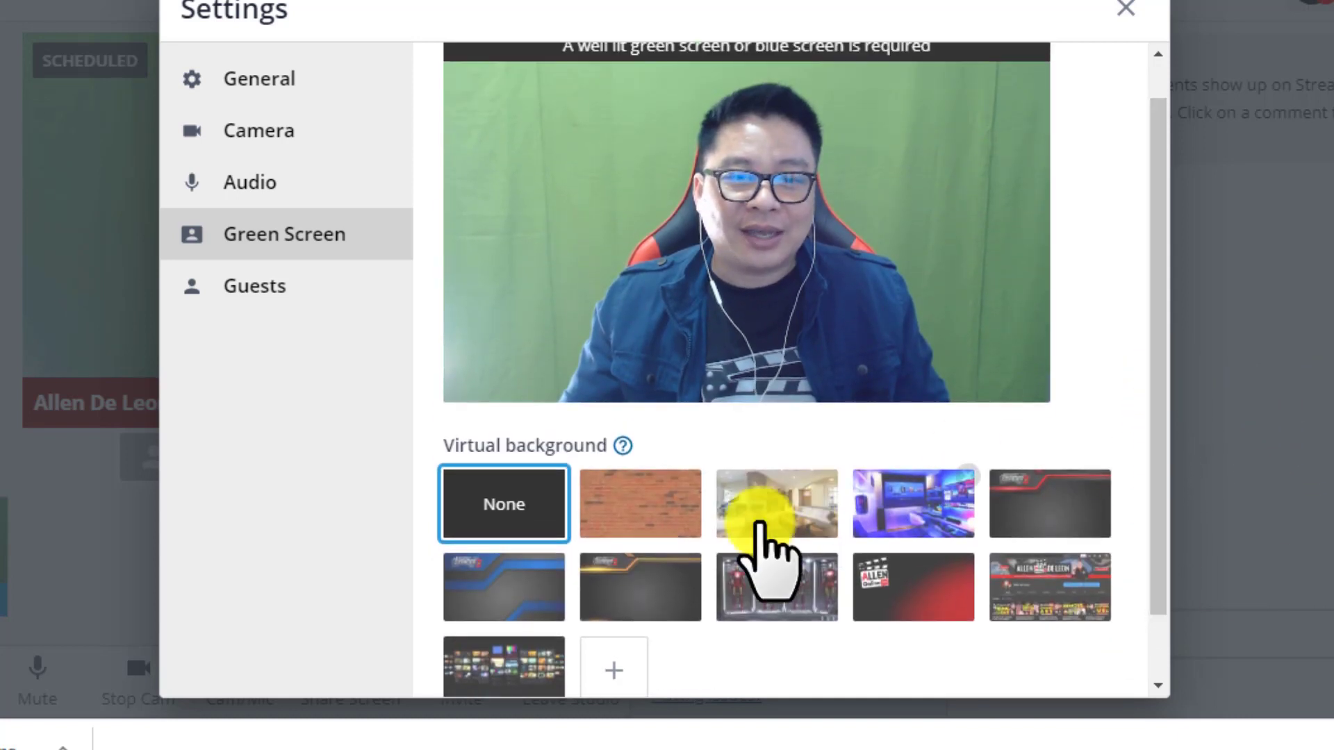
Try the brick wall, living room, gaming room and red Avenger League virtual backgrounds, and finish by selecting the wall of video screens.
left_click(625, 490)
scroll(1161, 357, "up", 1)
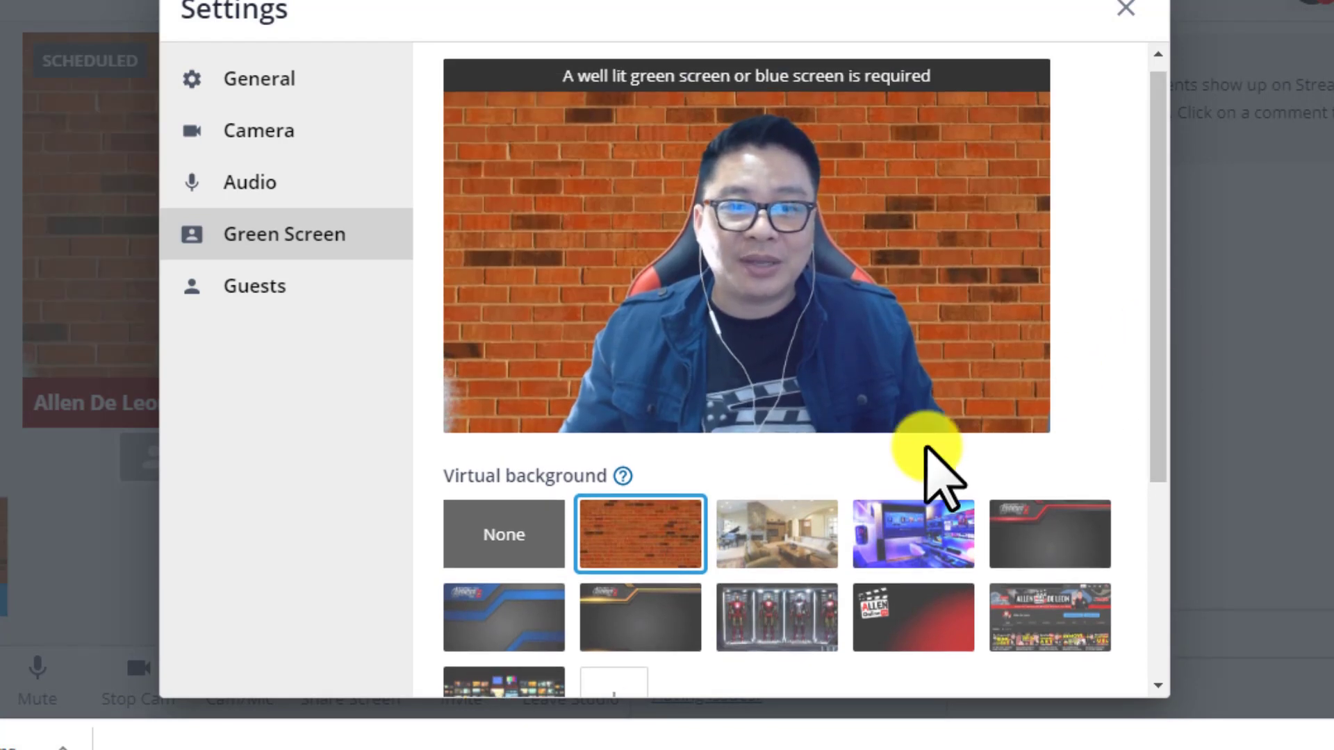
left_click(764, 539)
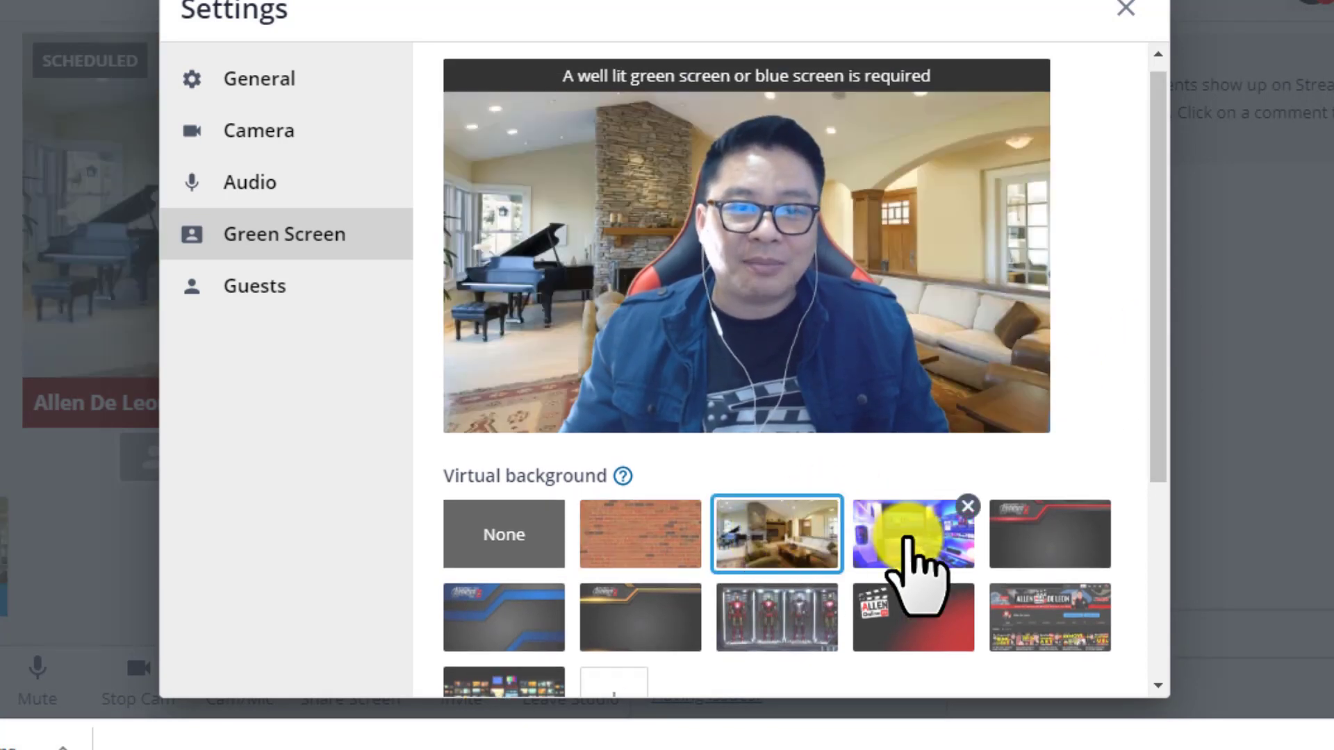
left_click(910, 536)
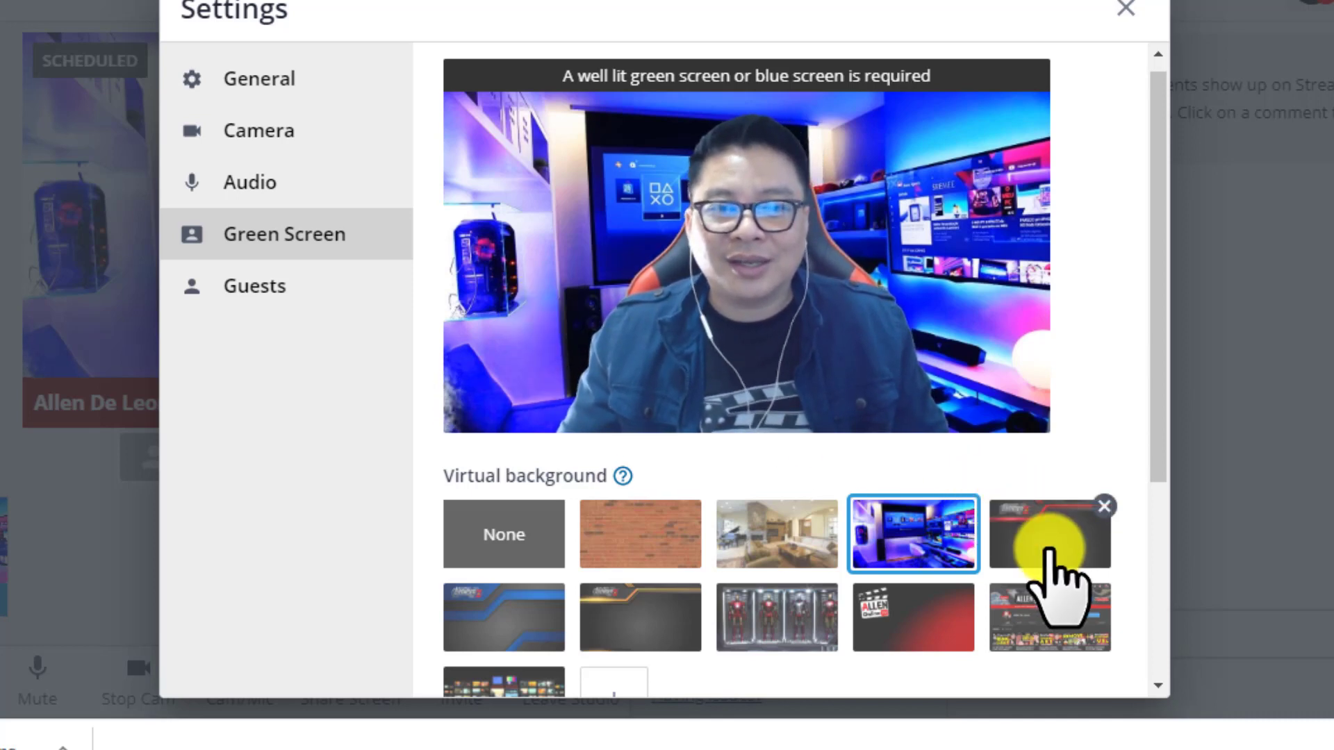
left_click(1048, 547)
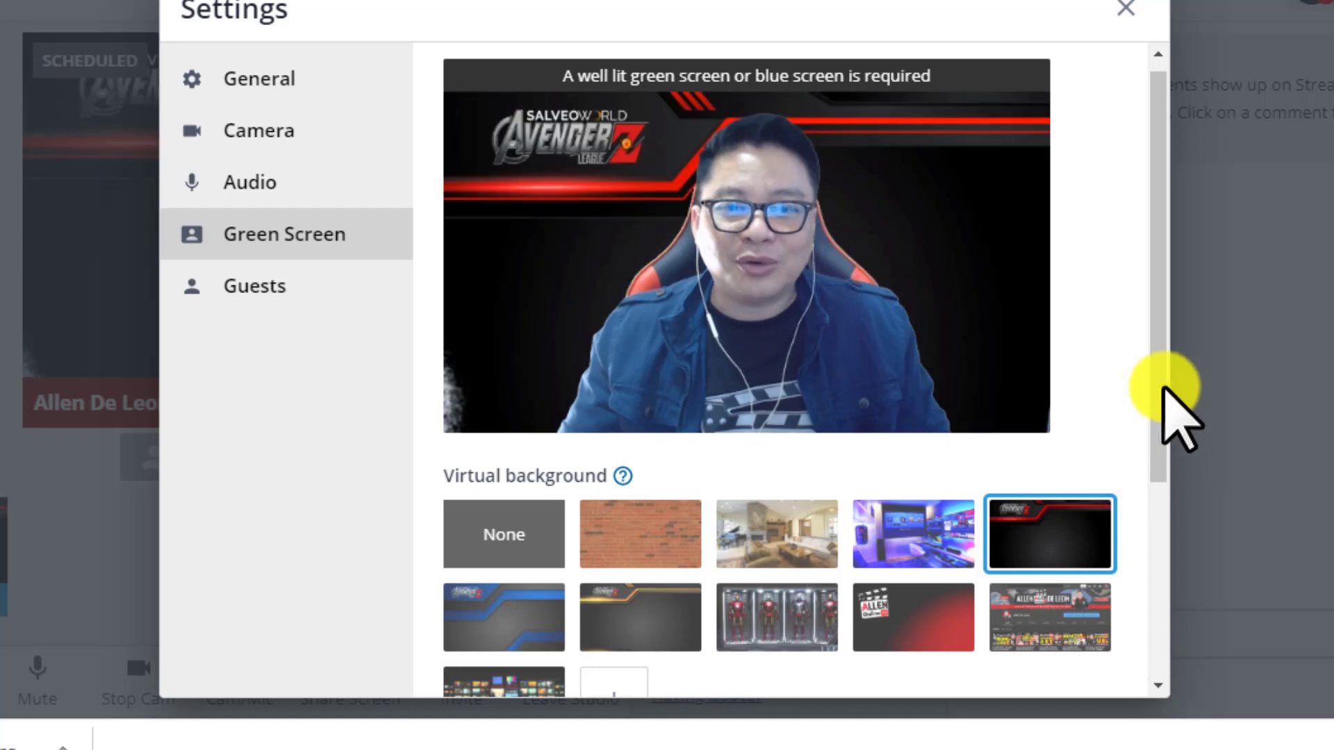
scroll(1153, 392, "down", 3)
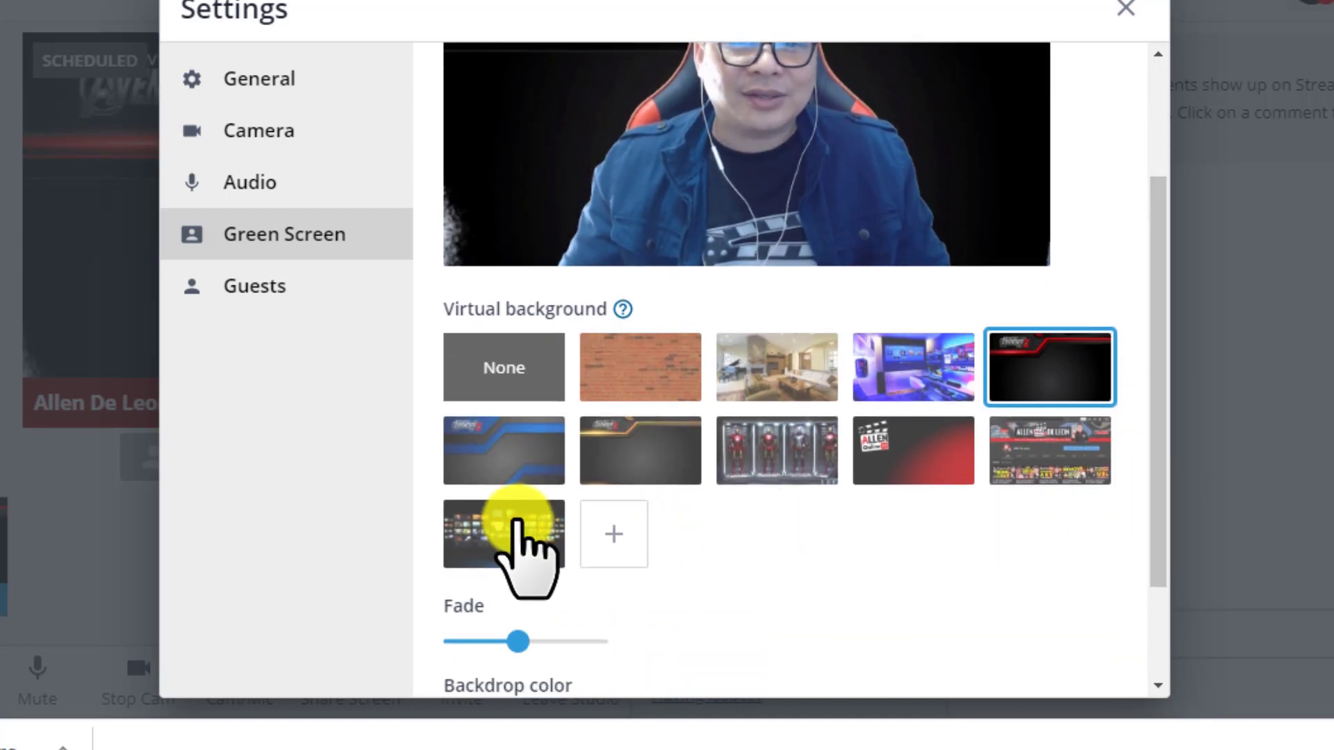
left_click(511, 533)
scroll(1106, 599, "up", 3)
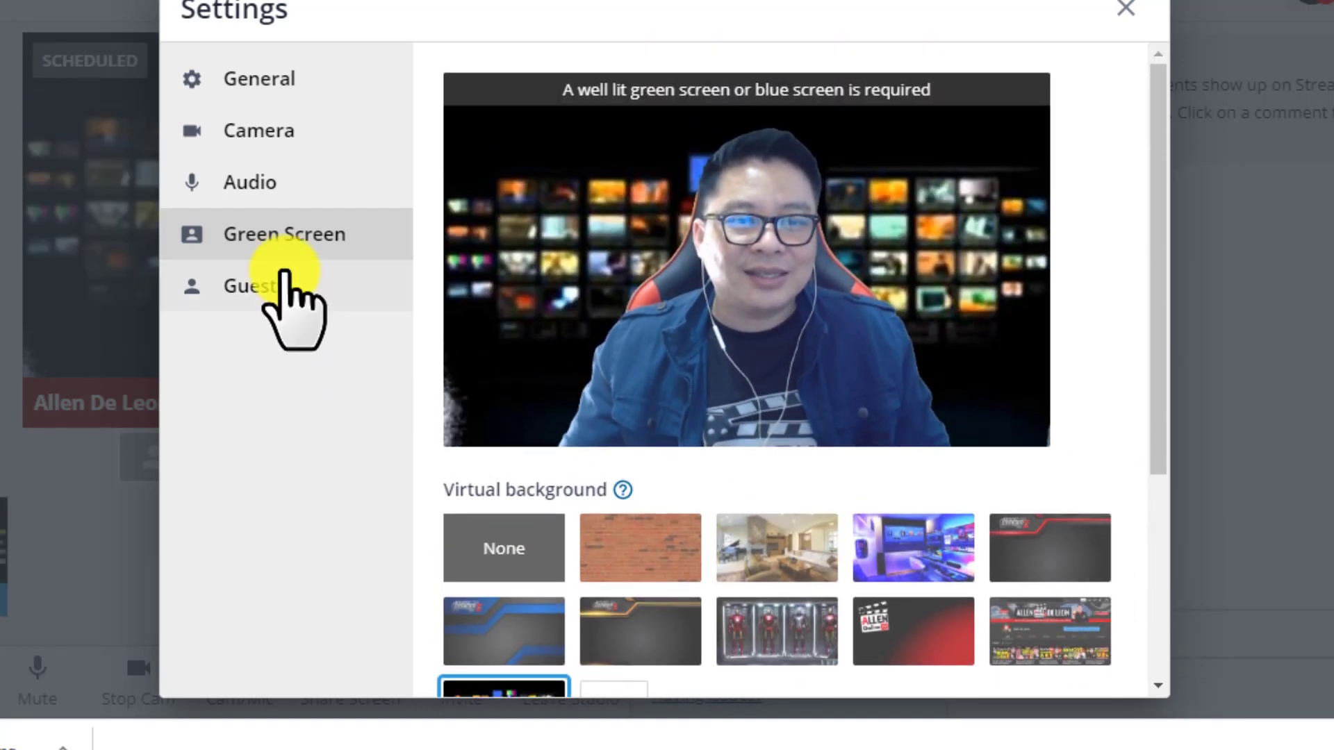
Review the guest options in the studio settings, including the entry sound, and close the settings.
left_click(320, 295)
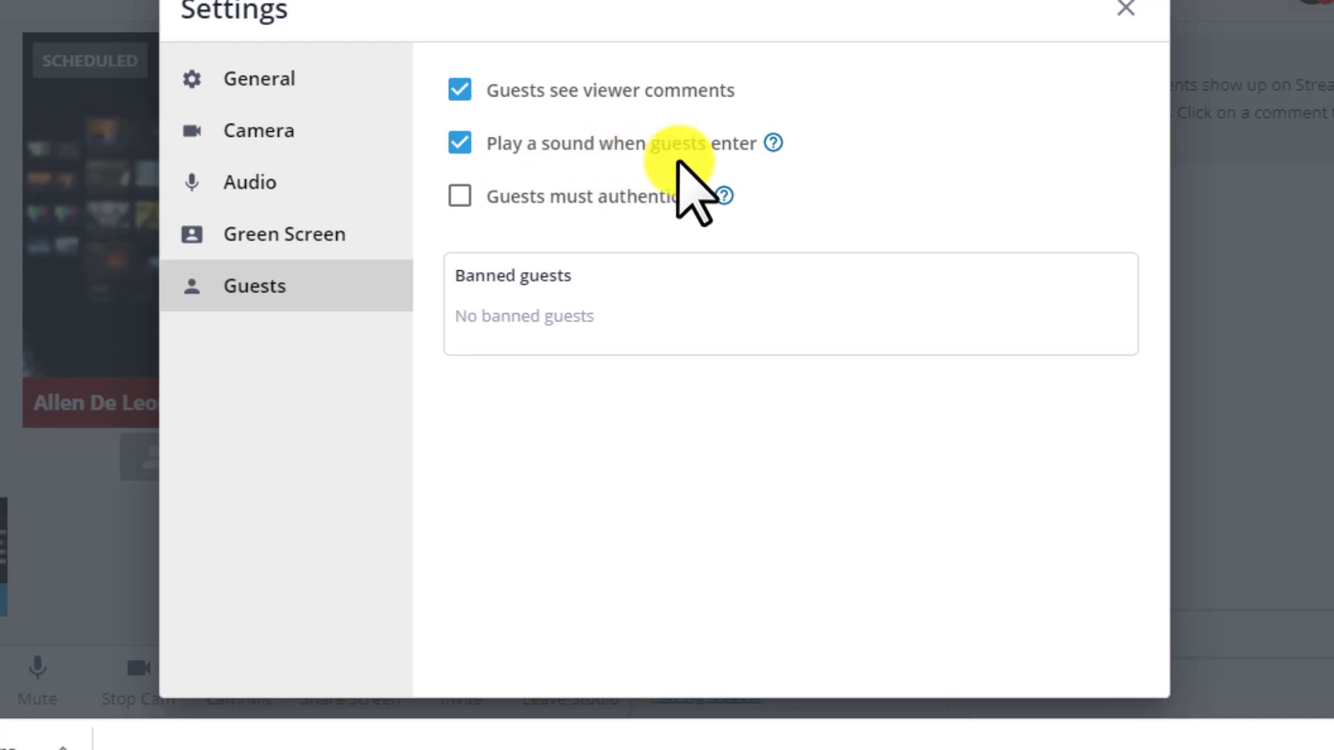
mouse_move(763, 149)
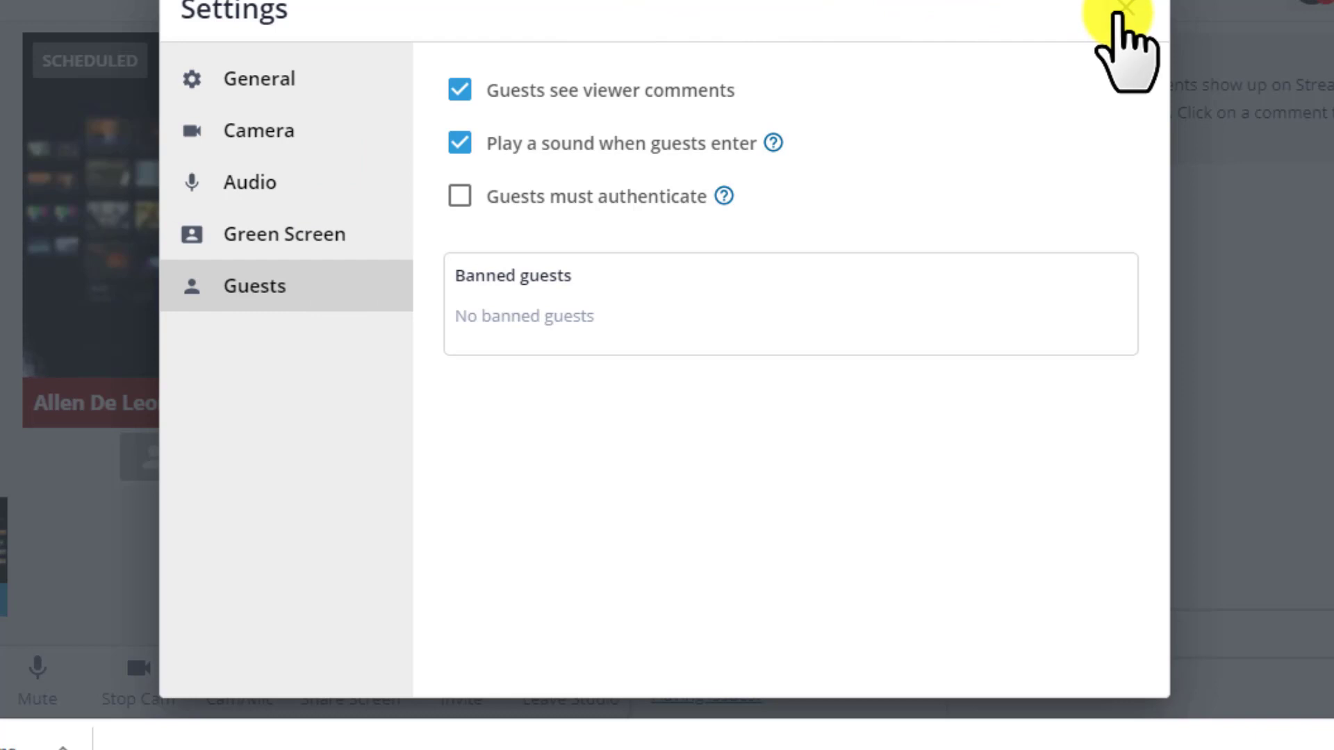
left_click(1125, 9)
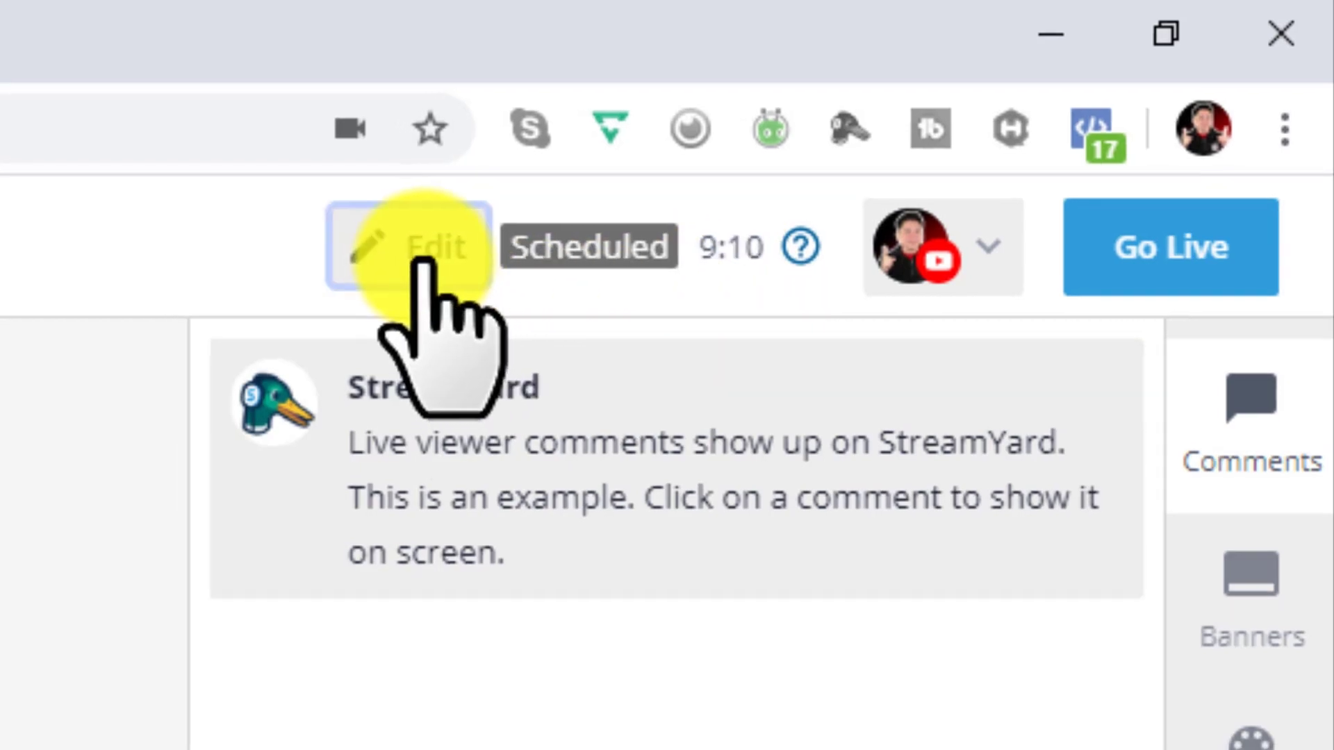
Review the scheduled broadcast's editable details without changing them, and inspect the options for its YouTube destination.
left_click(422, 260)
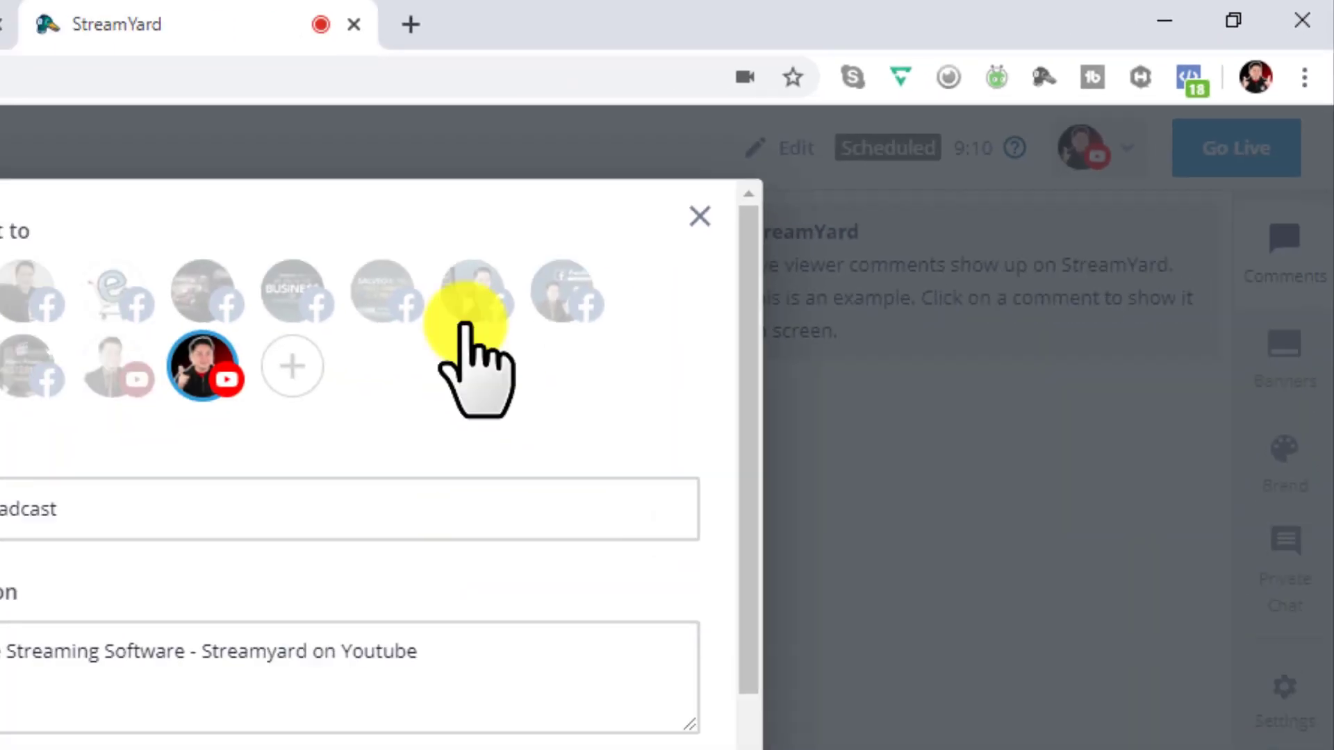
scroll(614, 392, "down", 5)
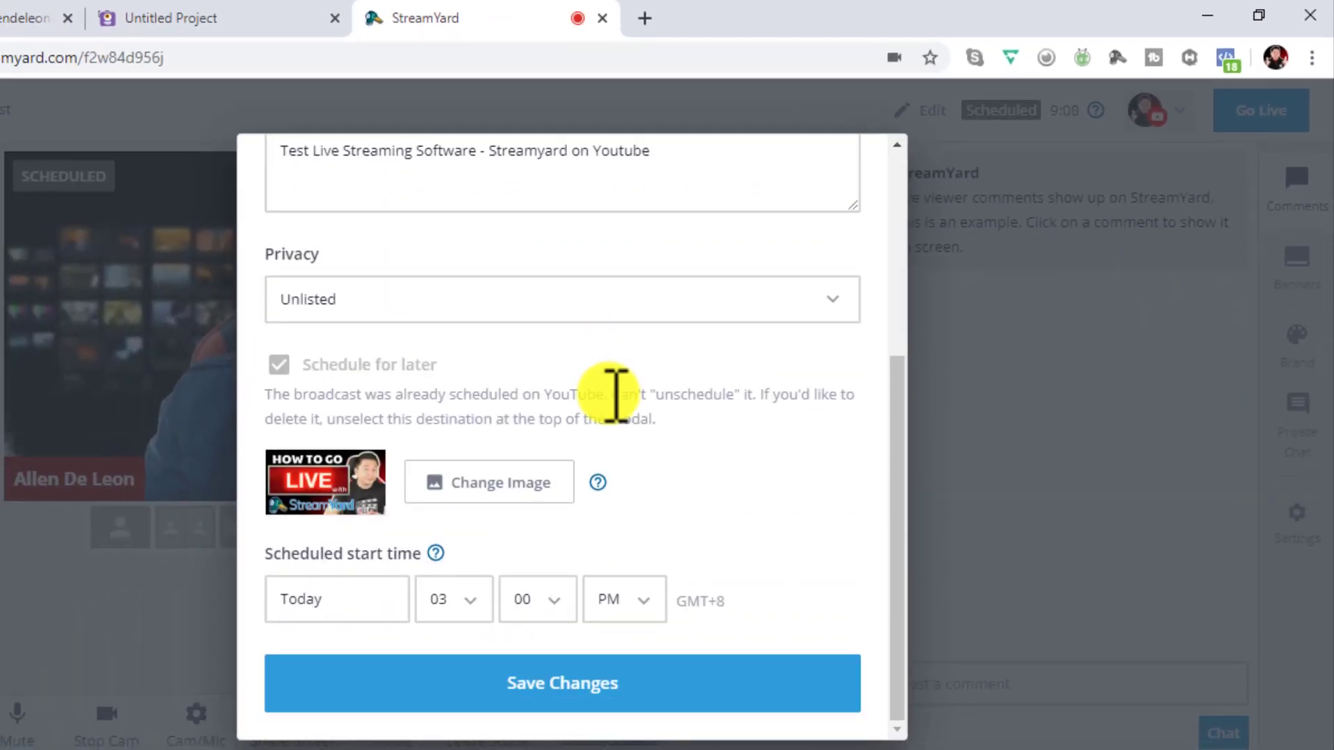
scroll(614, 392, "up", 5)
scroll(643, 417, "down", 4)
scroll(643, 396, "up", 4)
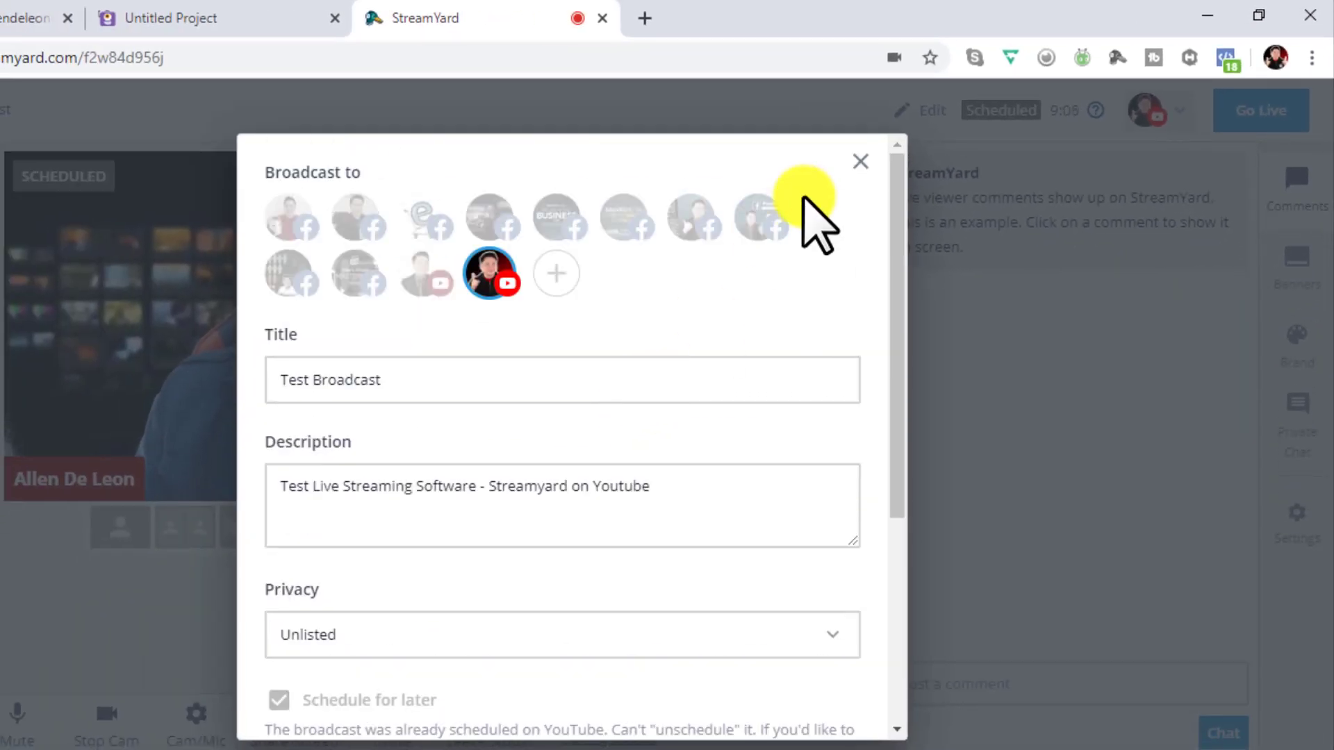
left_click(860, 161)
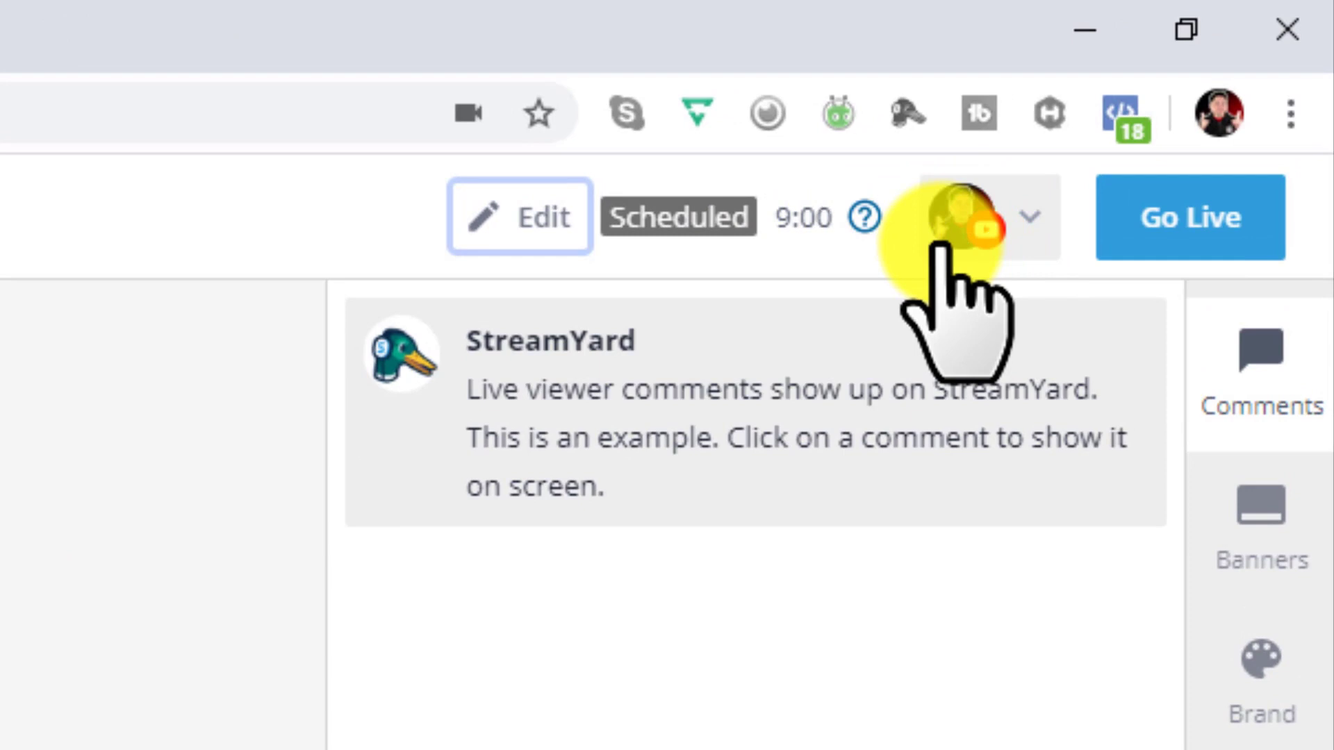
left_click(1025, 234)
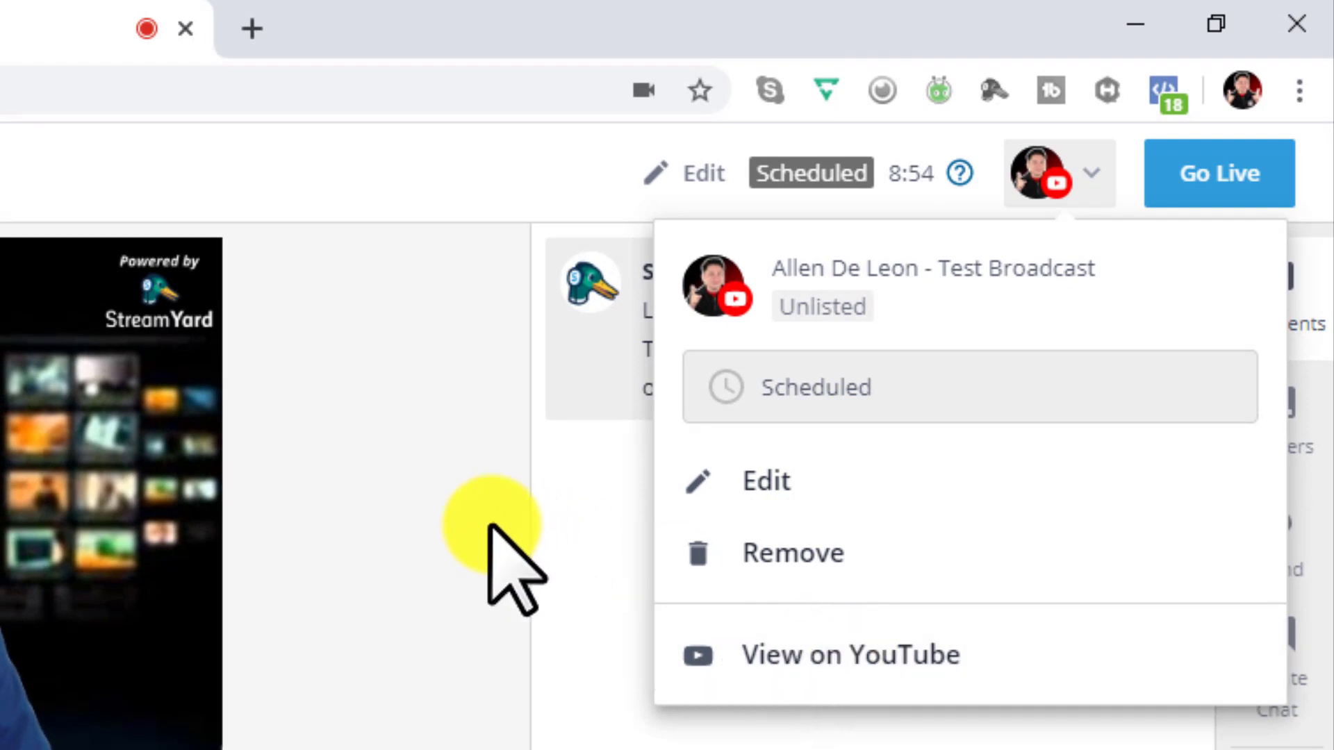
left_click(476, 559)
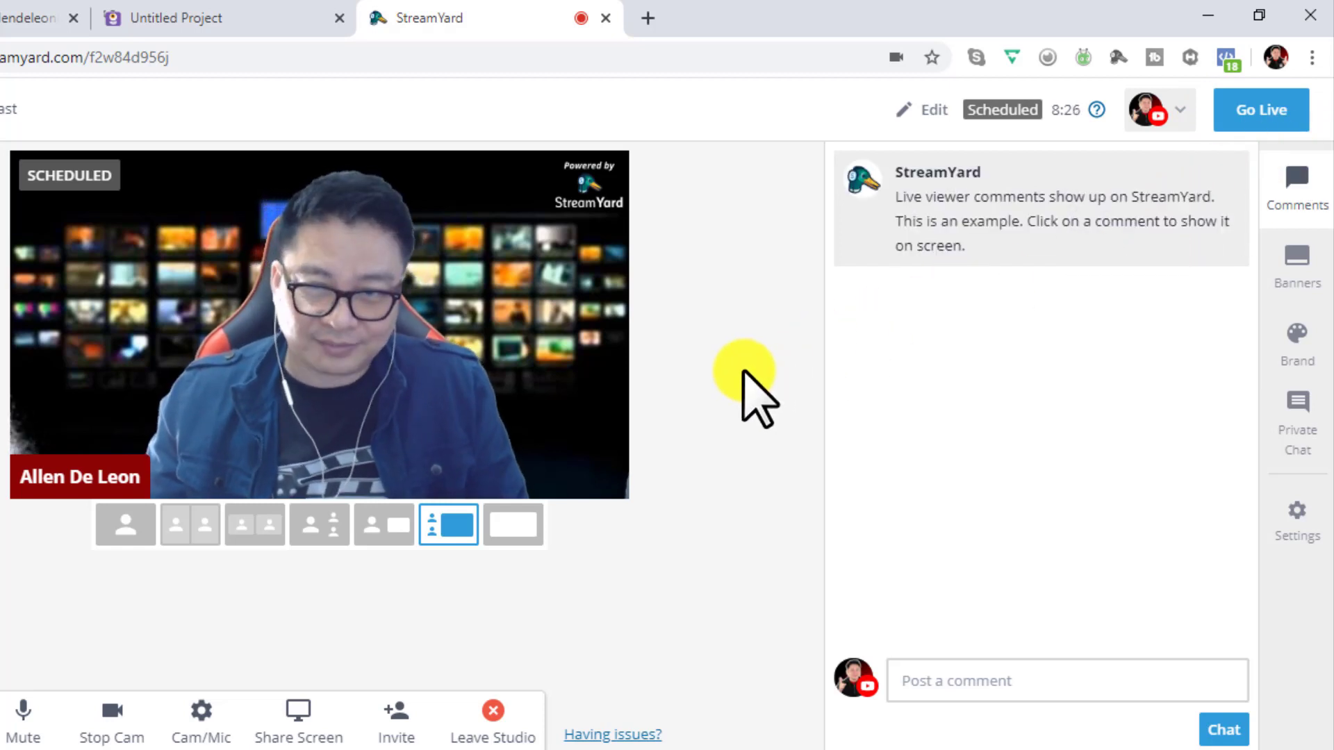
Show the sample StreamYard viewer comment on the stream and hide it again.
mouse_move(1007, 214)
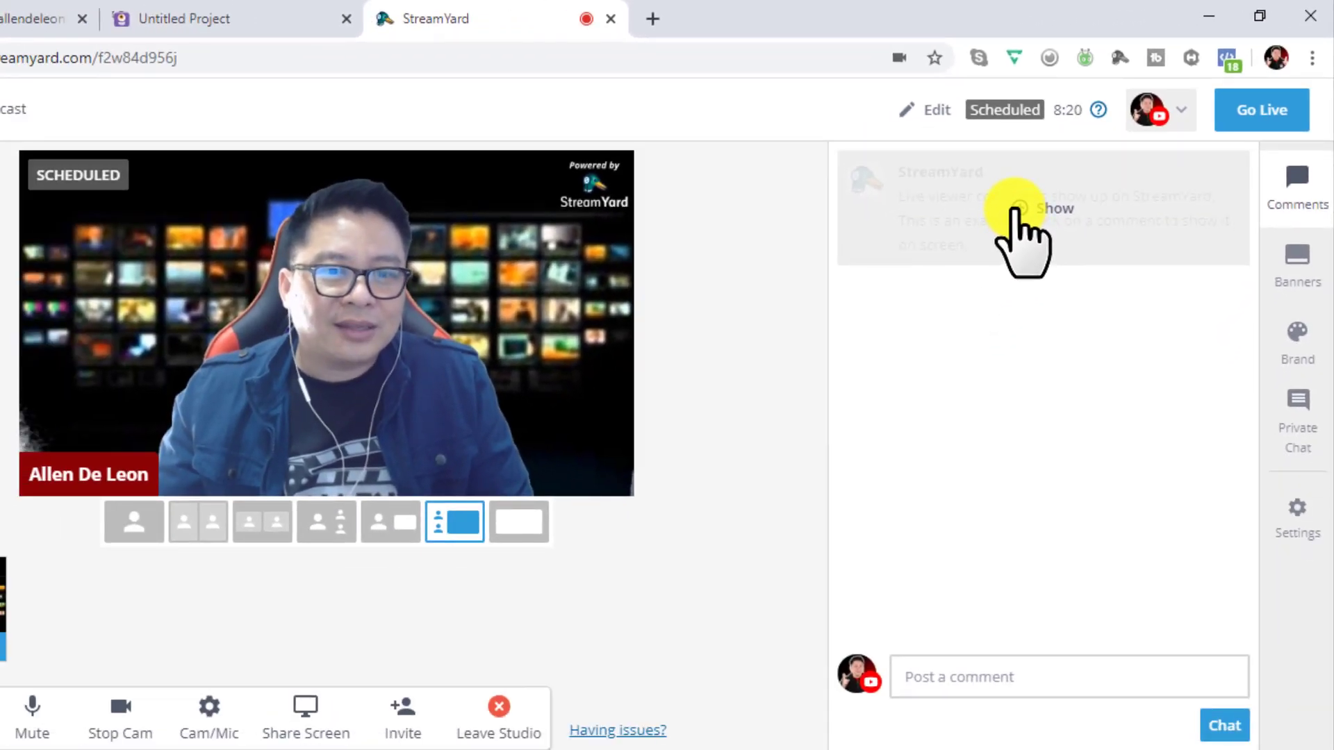
left_click(1018, 209)
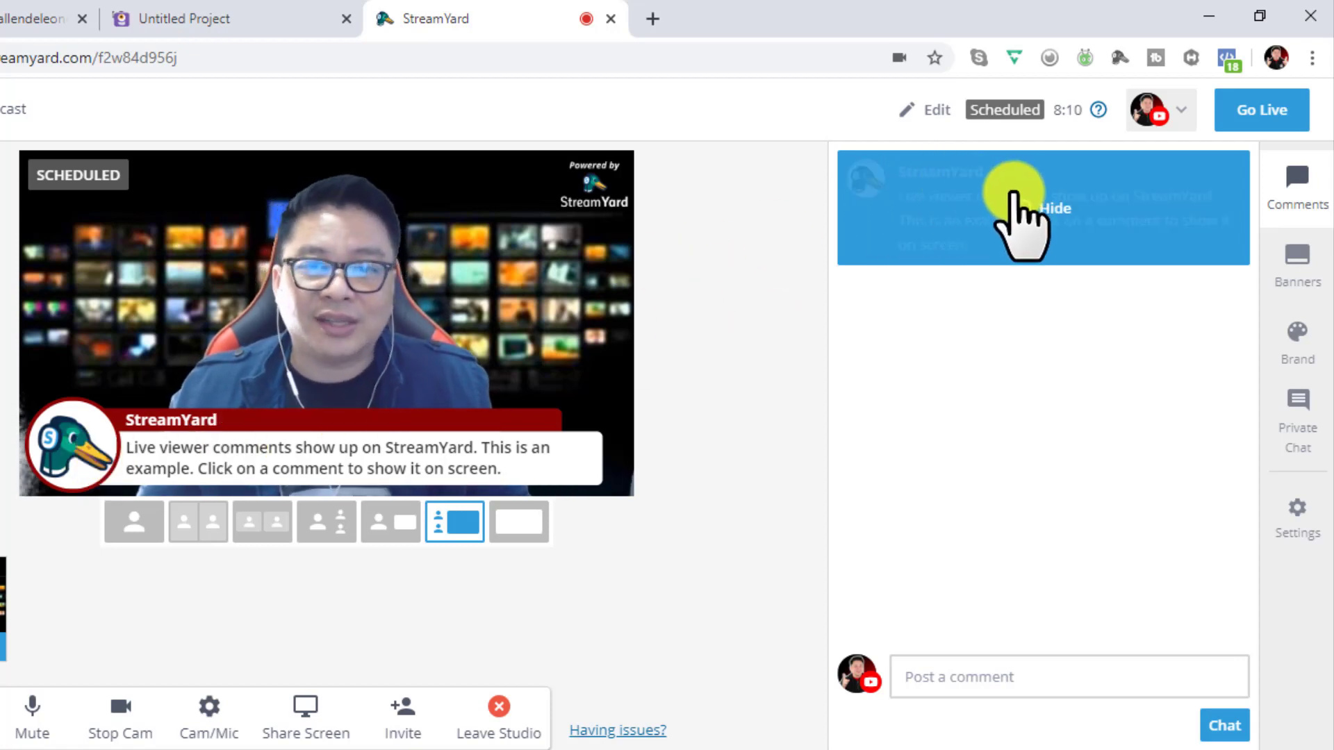
left_click(1027, 213)
In The AVENGERZ LEAGUE banners, show the "If you have any questions" banner on the stream and hide it again.
left_click(1293, 268)
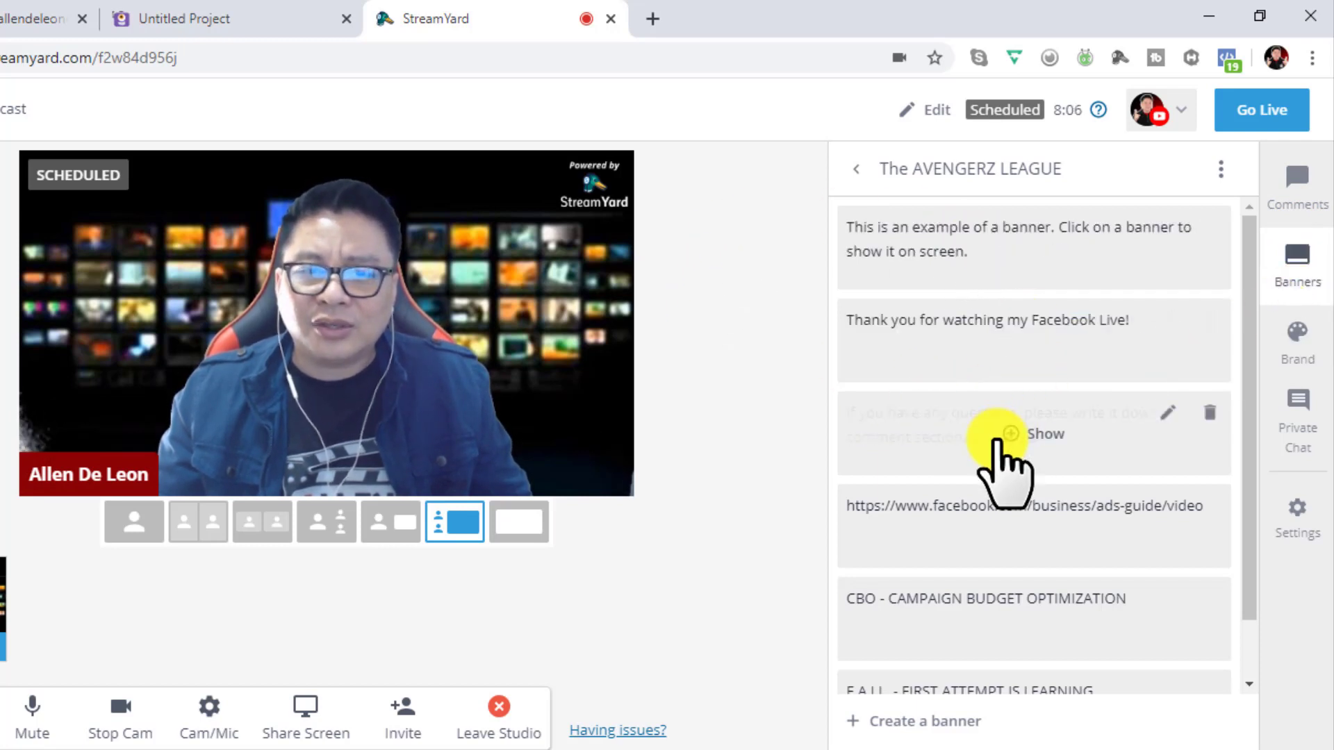
scroll(973, 448, "down", 1)
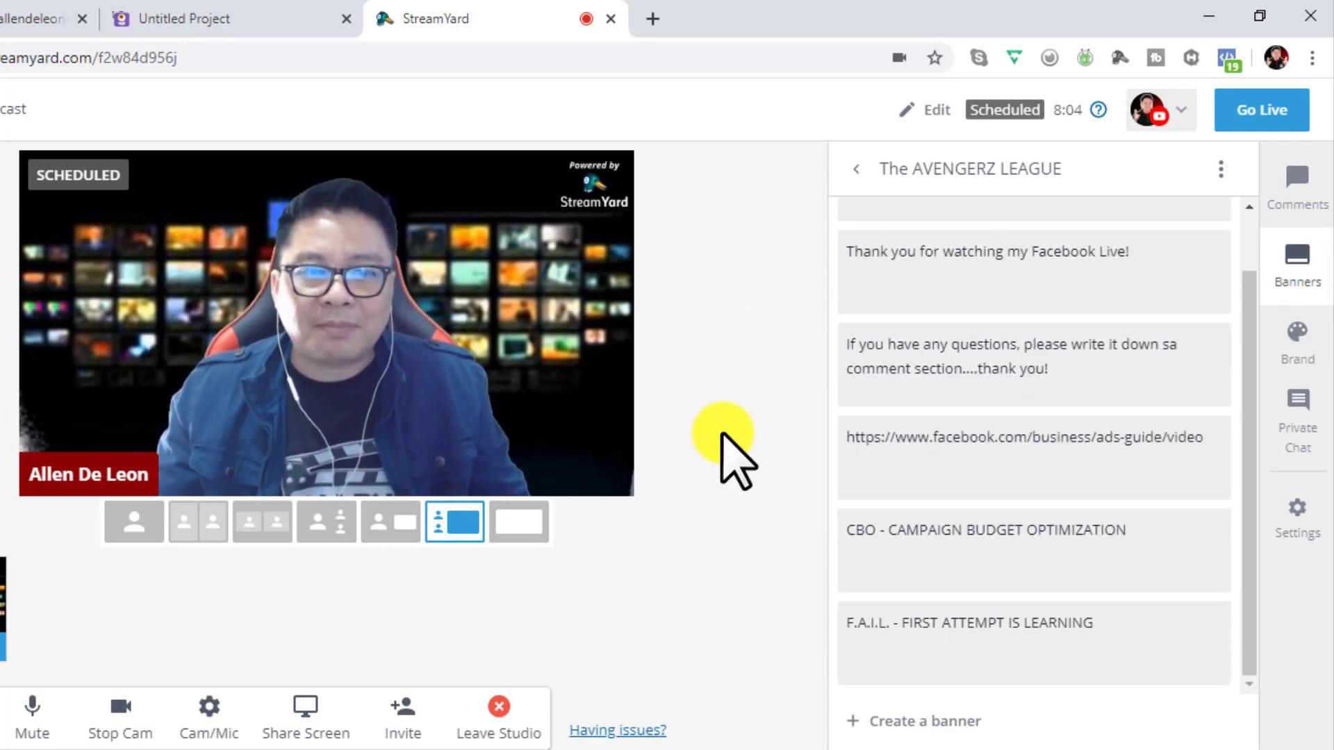
mouse_move(819, 490)
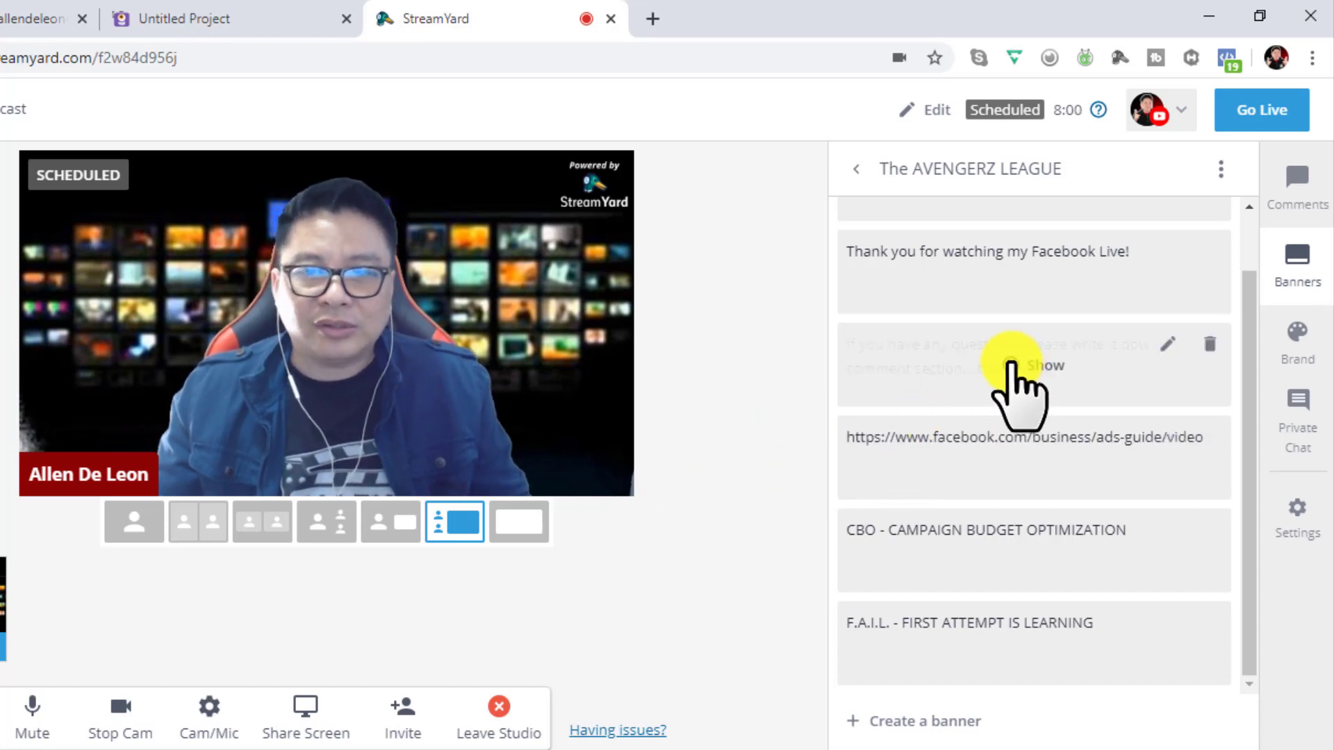
left_click(1012, 367)
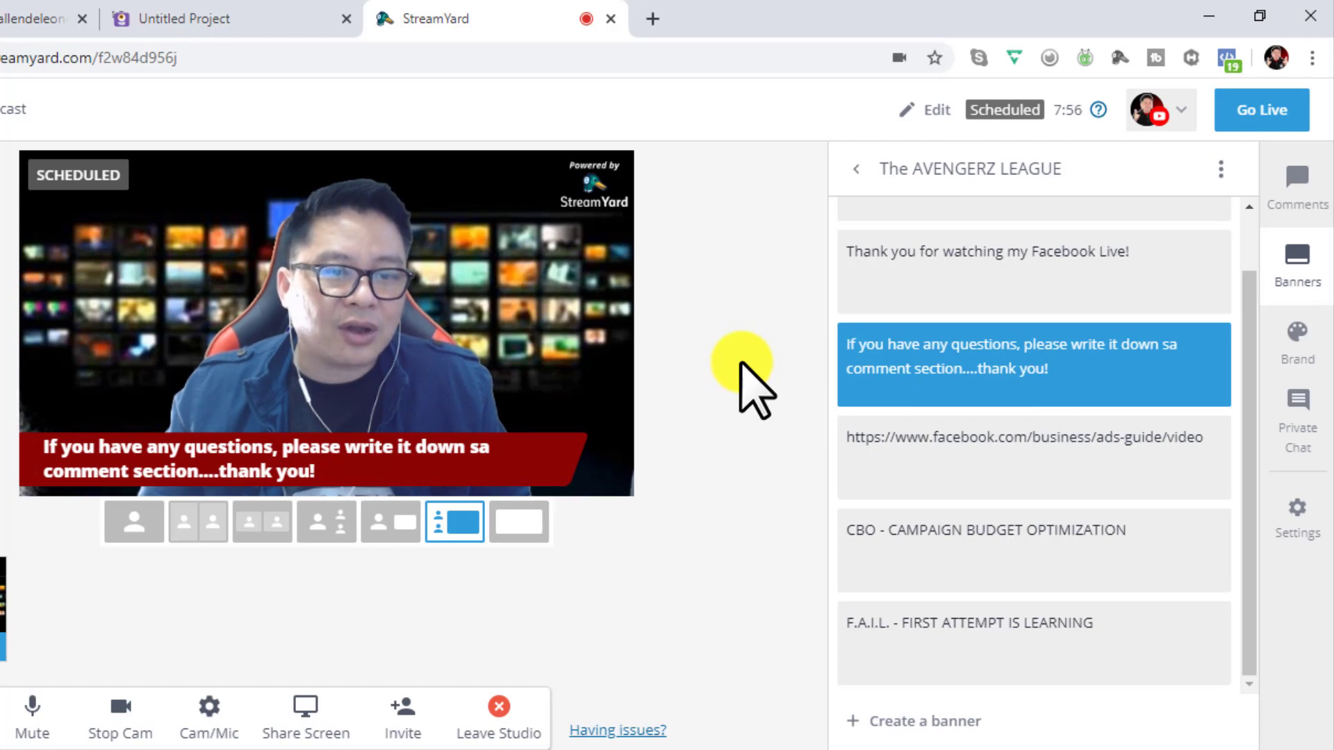
mouse_move(1042, 371)
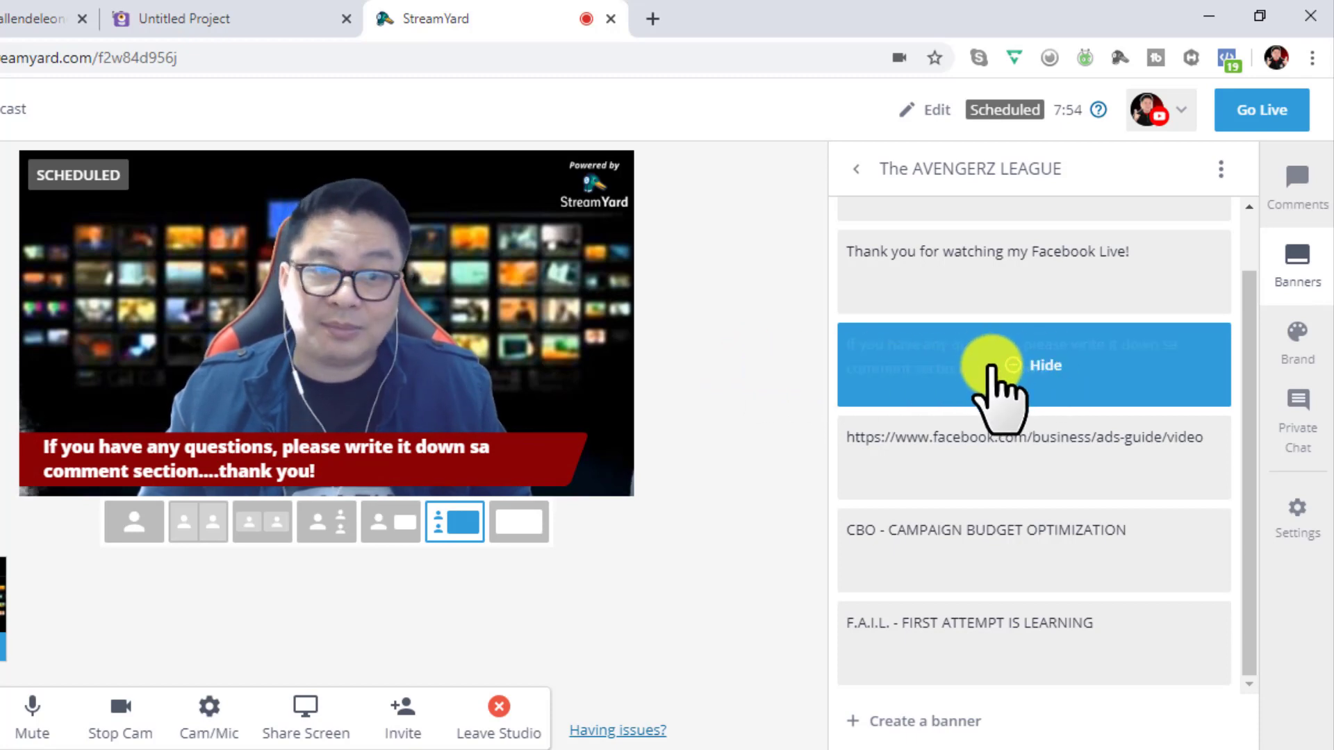
left_click(1011, 375)
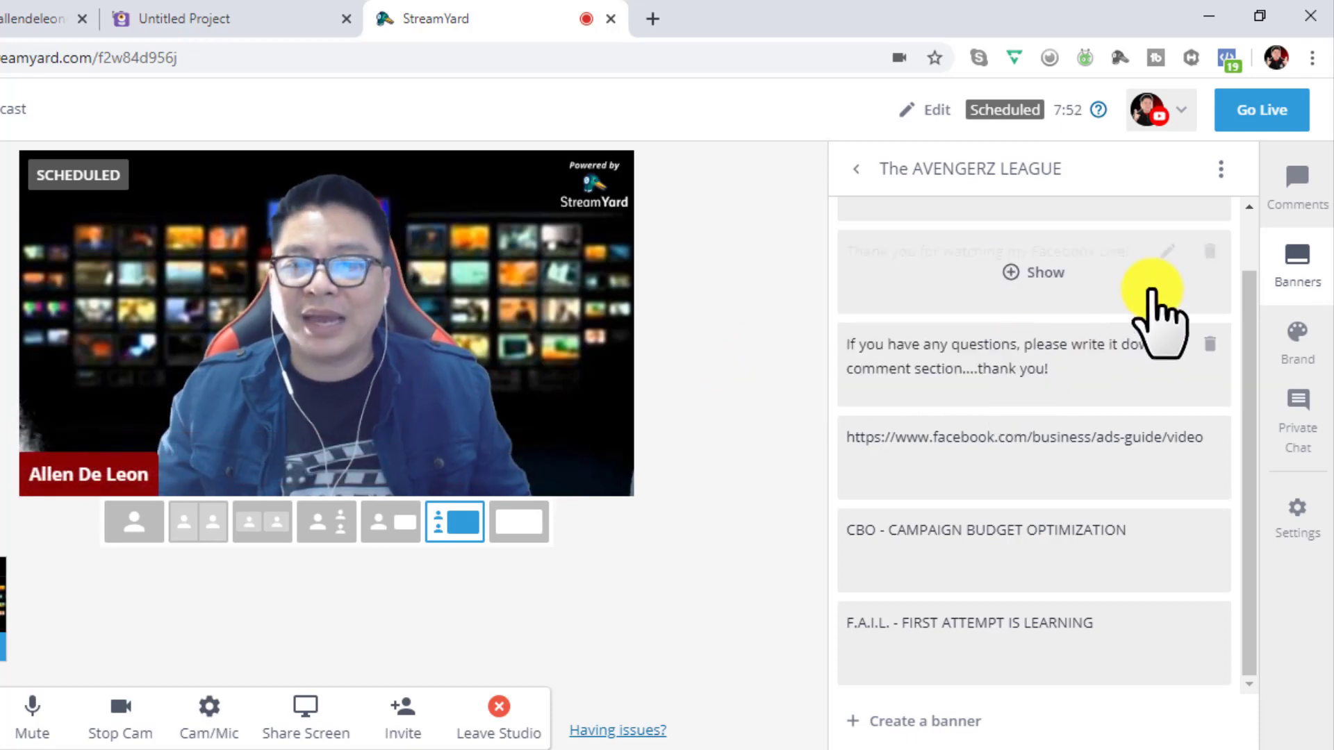
View the private guest chat, and look through the general, camera, audio, green screen and guest settings.
left_click(1297, 416)
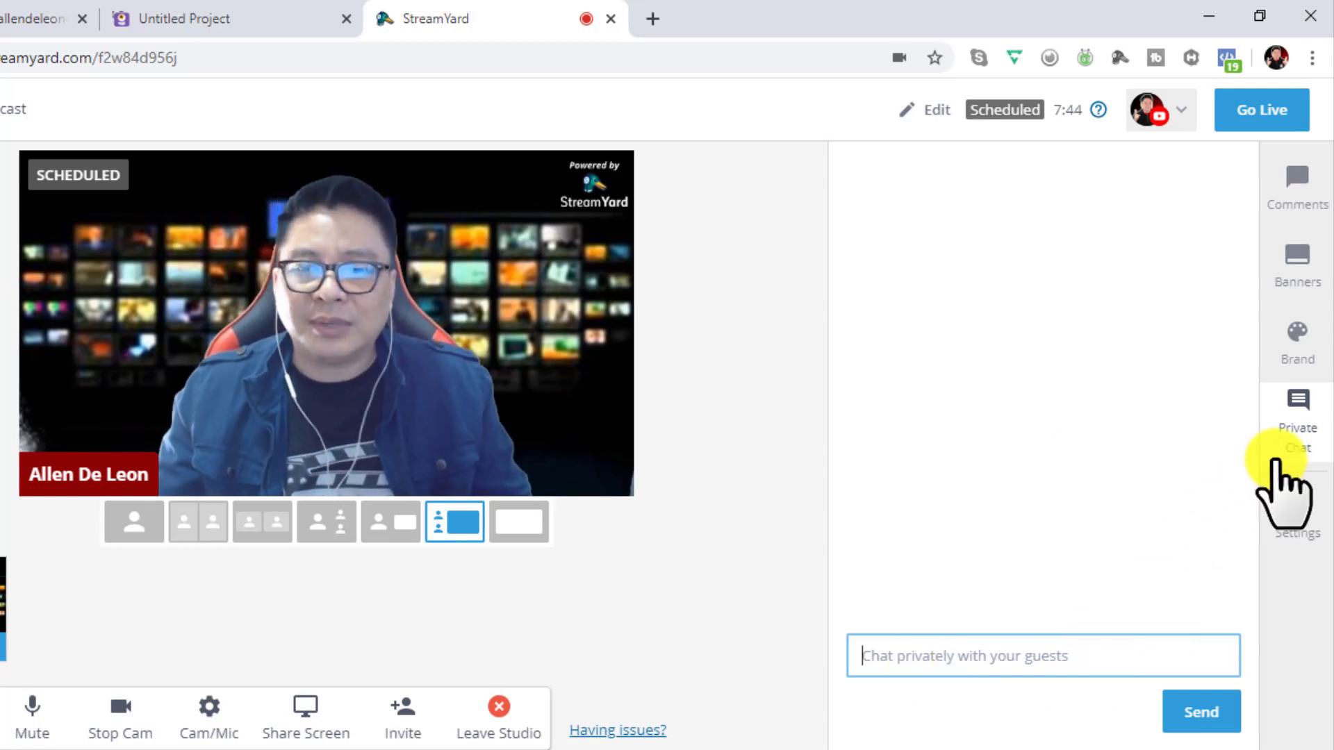
left_click(1297, 514)
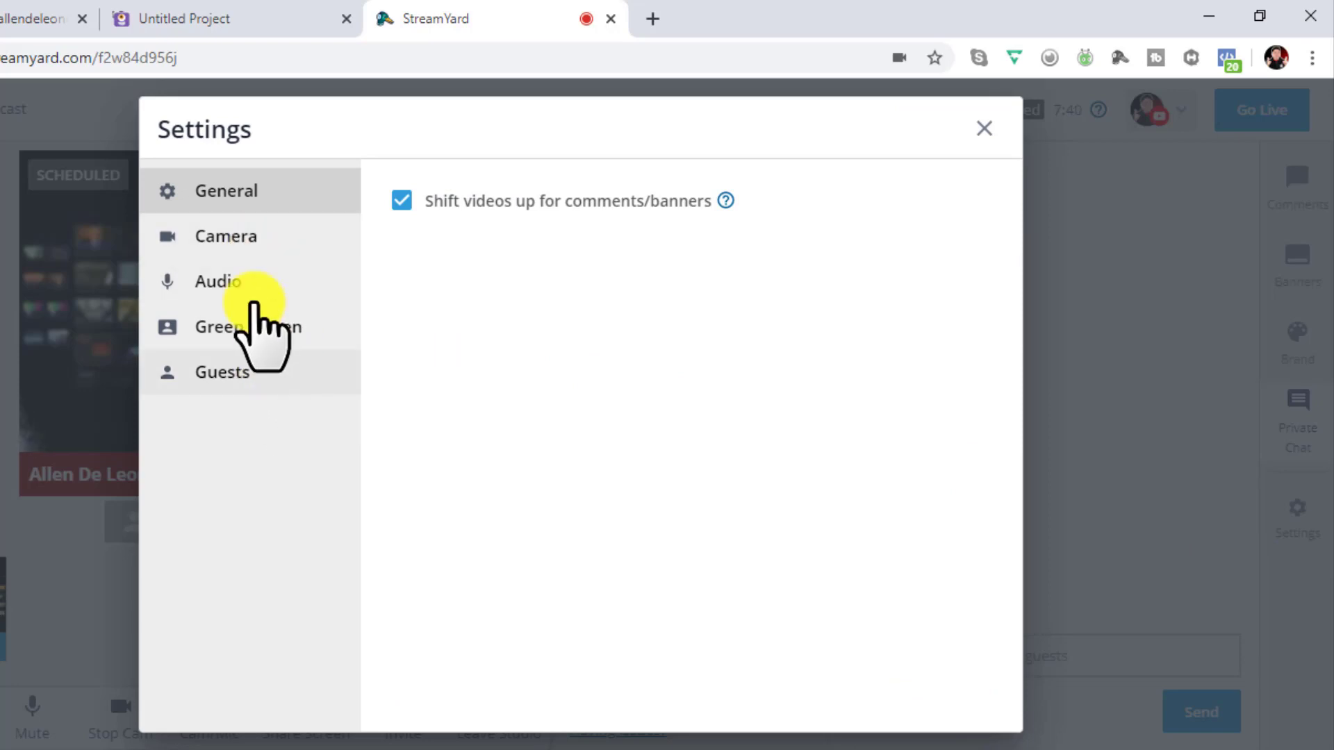
left_click(226, 236)
left_click(222, 282)
left_click(232, 327)
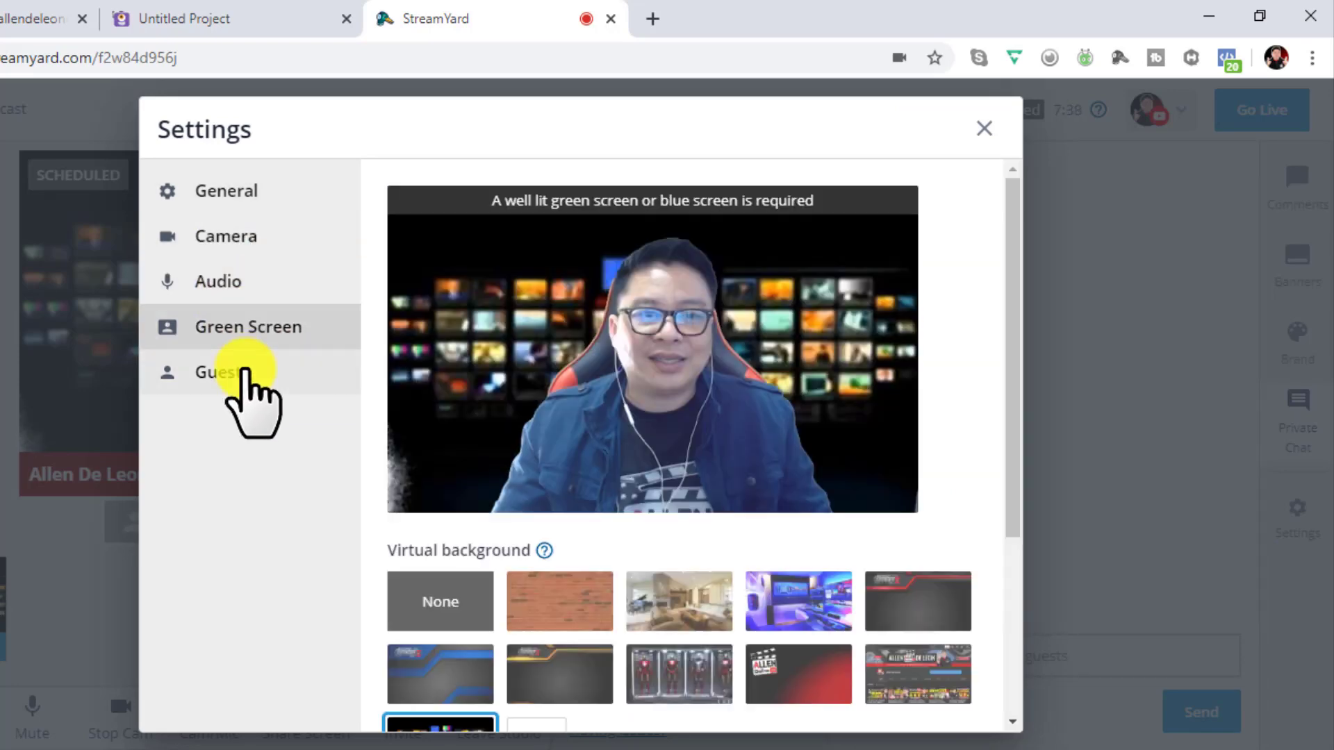
left_click(229, 371)
left_click(984, 128)
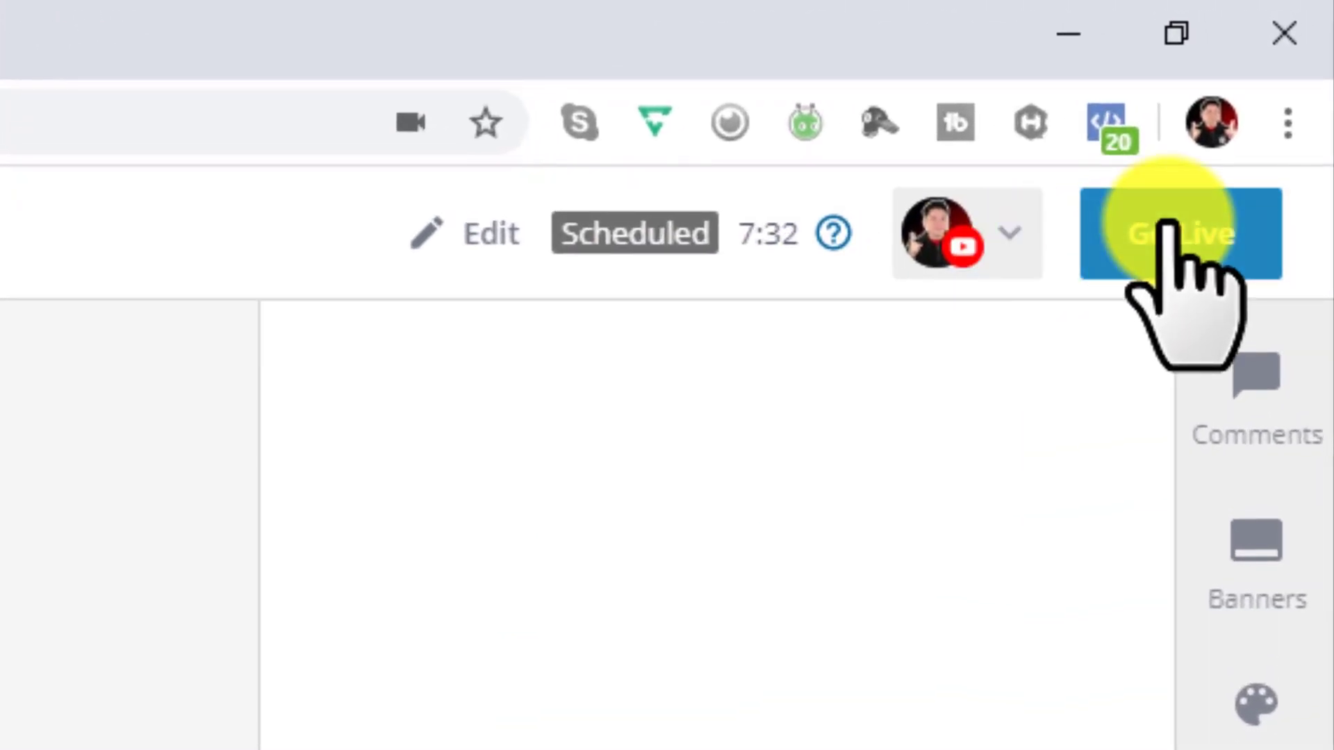
Start the scheduled broadcast live ahead of its 03:00 PM start time.
left_click(1121, 233)
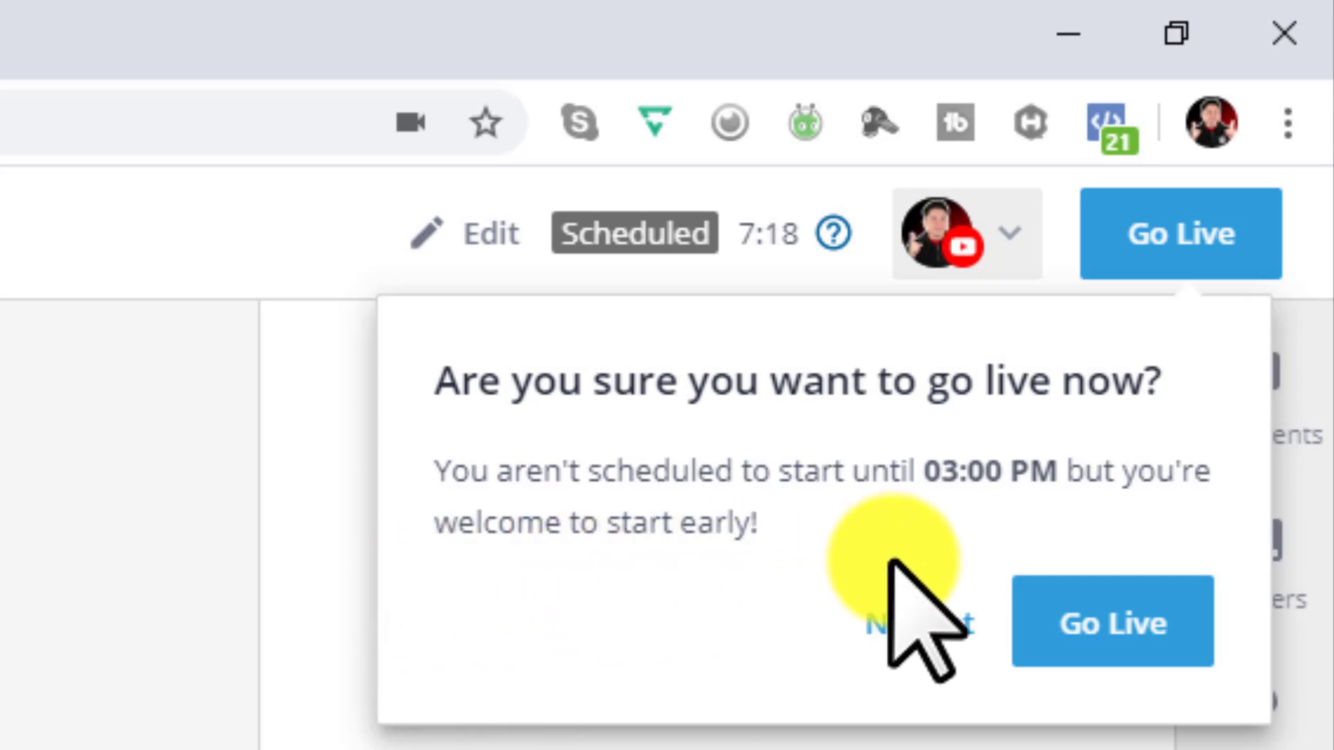
left_click(1129, 618)
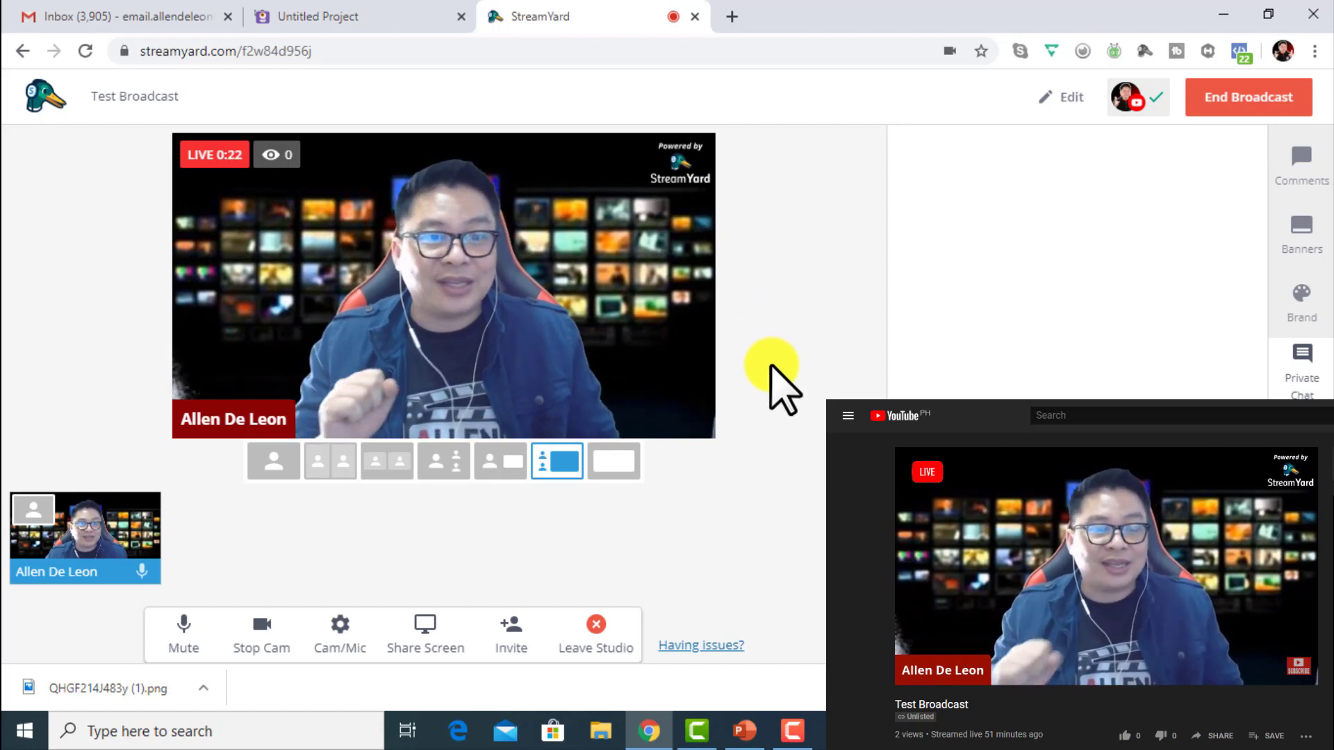
Try the stream layouts and choose the one with a large host view beside a smaller shared screen.
left_click(275, 464)
left_click(330, 463)
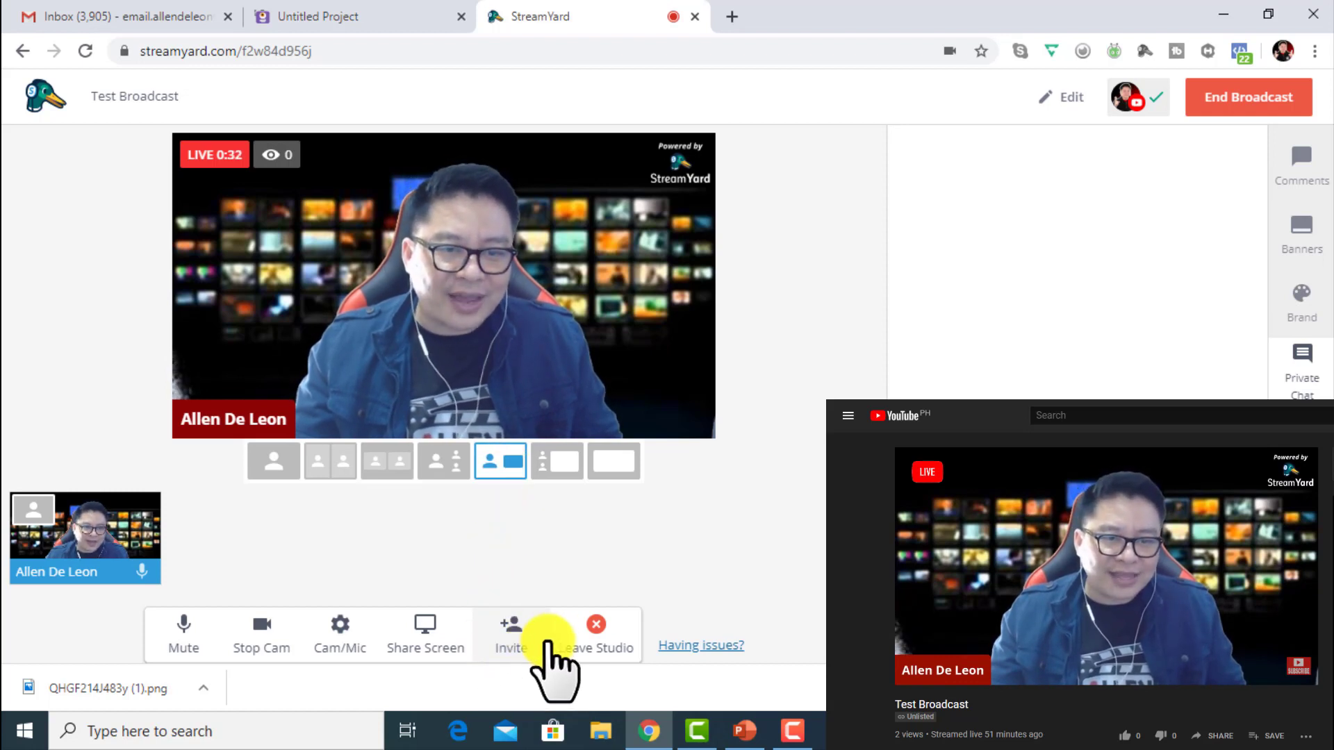
Open the guest invitation and copy the broadcast studio's guest link to the clipboard.
left_click(511, 629)
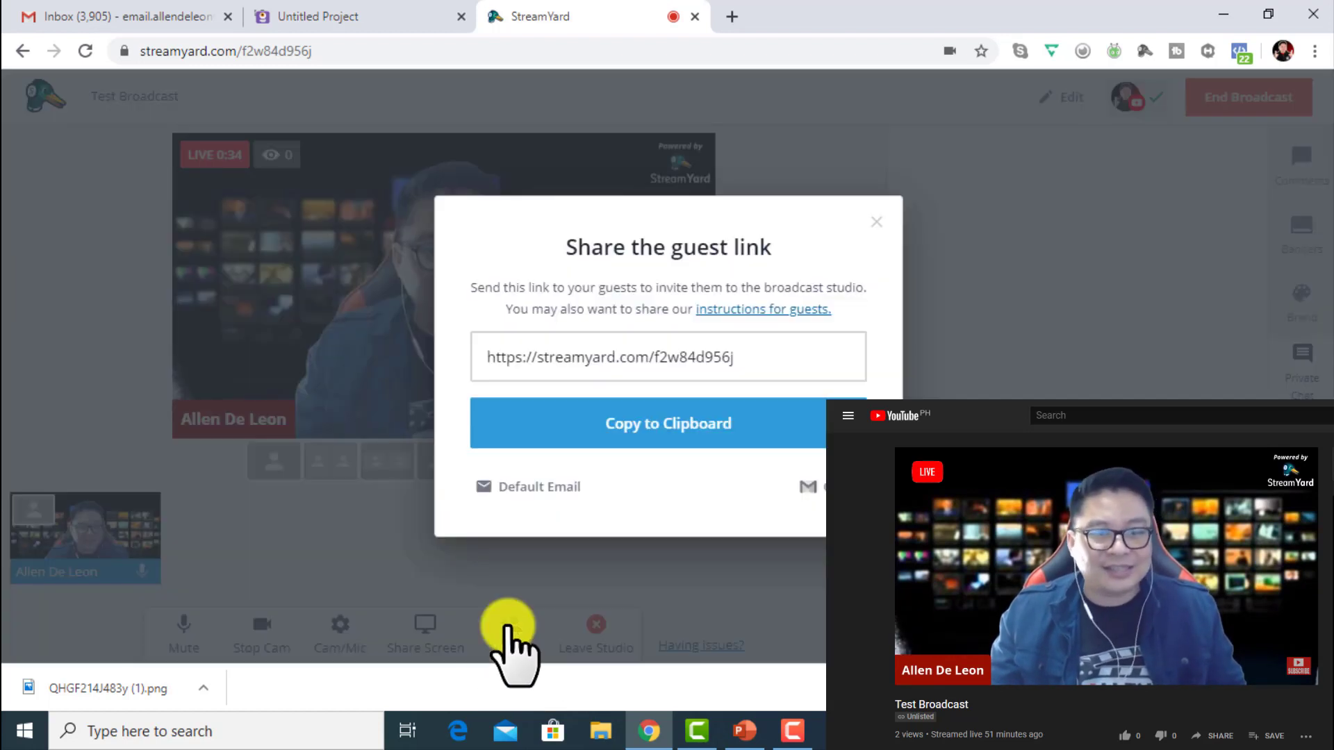
left_click_drag(736, 357, 509, 358)
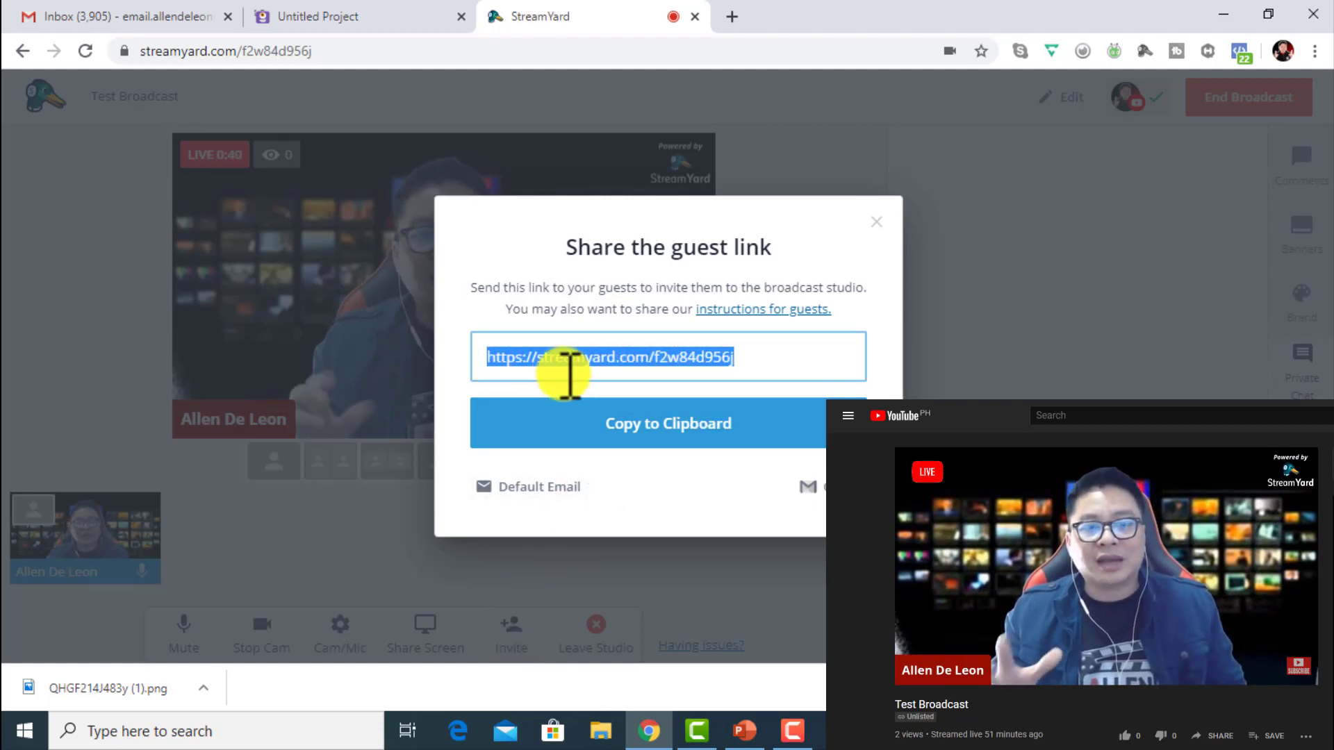
left_click(663, 431)
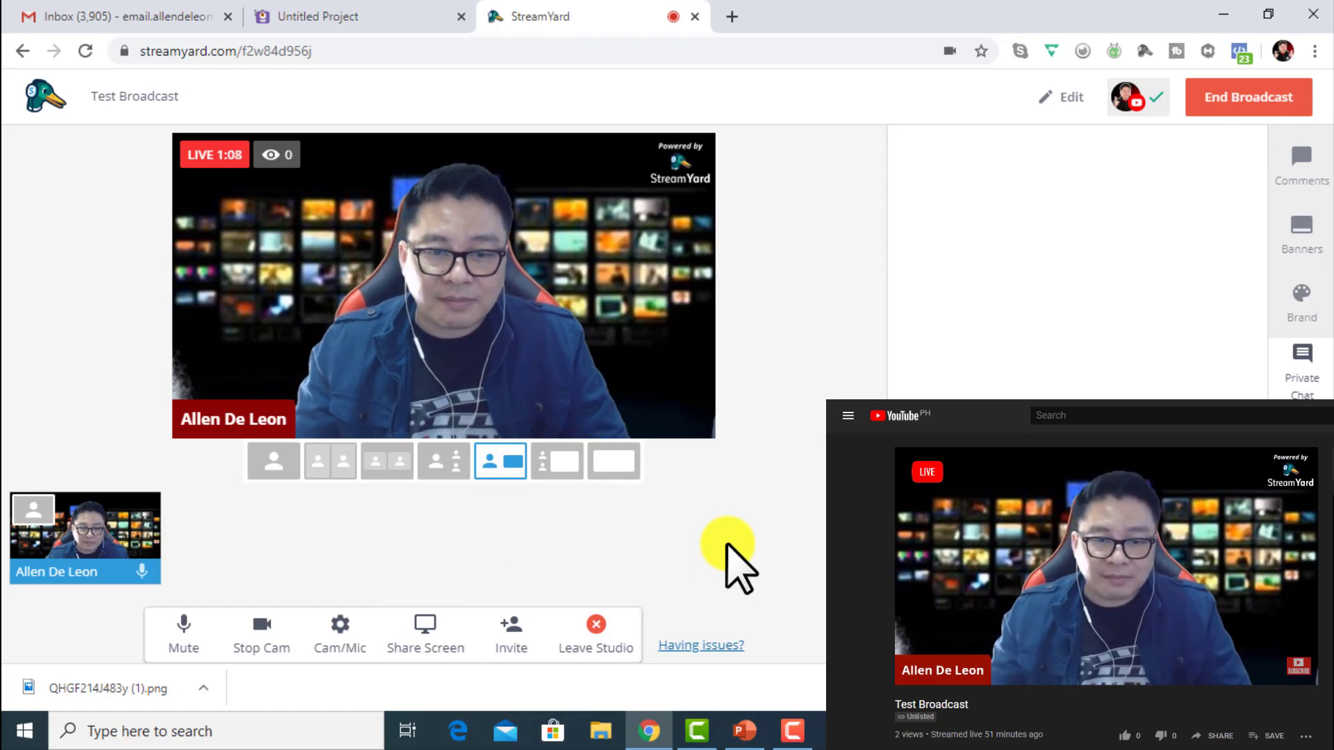
Switch to PowerPoint and display slide 2, the title slide of The Basics of Personal Branding Online.pptx.
left_click(746, 729)
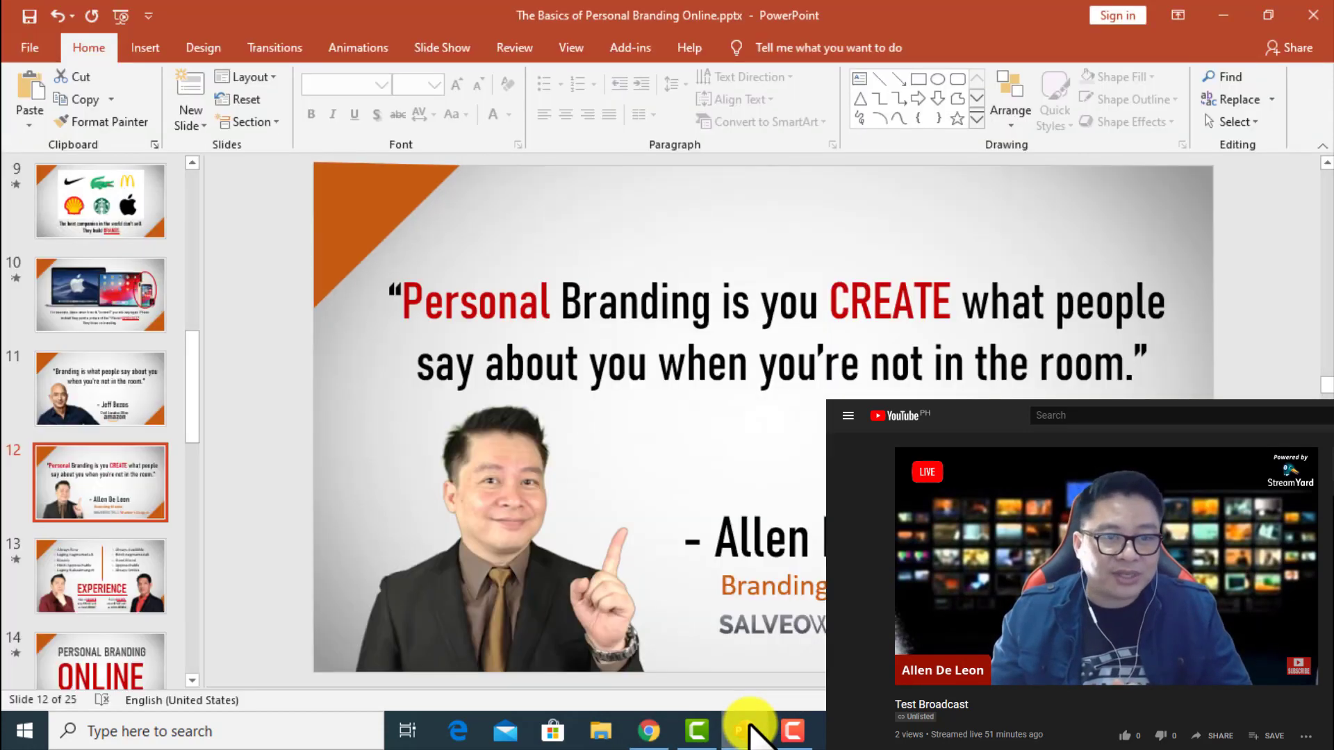
key("Down")
left_click(750, 733)
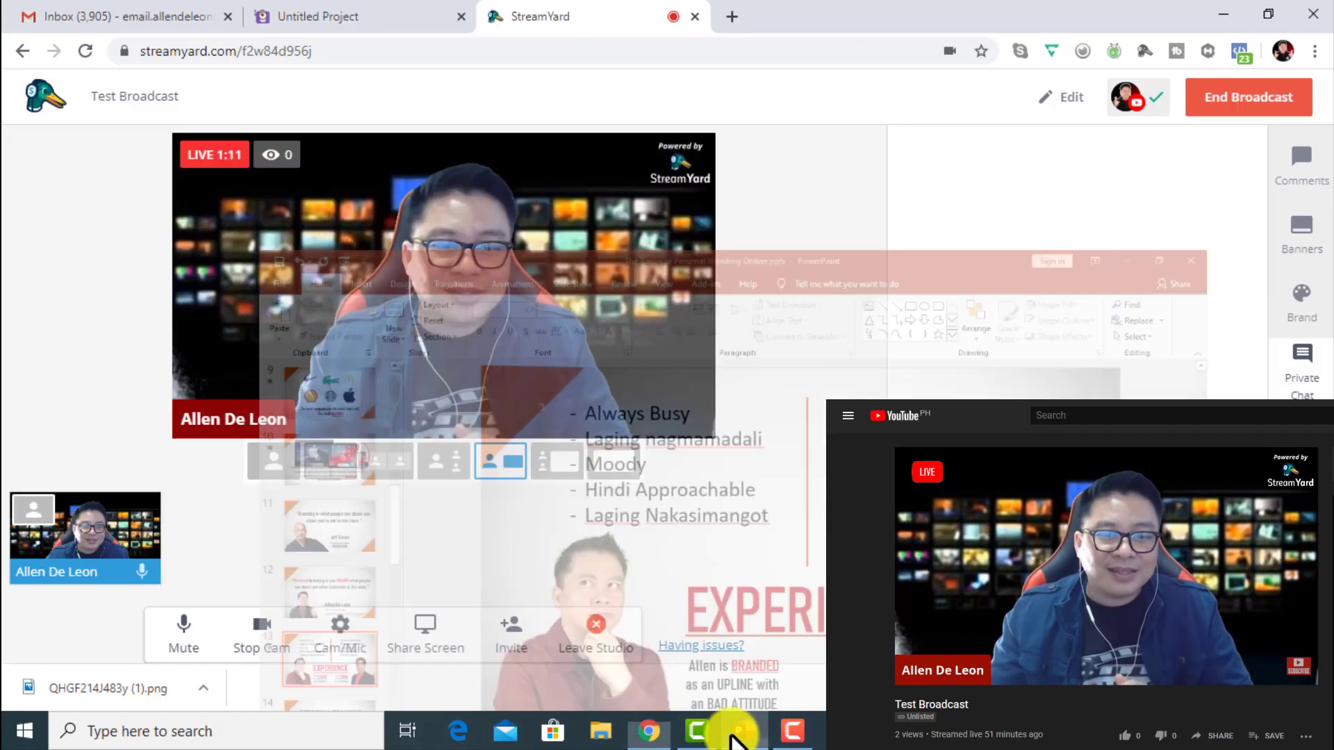
left_click(742, 729)
left_click(119, 224)
scroll(125, 264, "up", 4)
scroll(134, 271, "up", 5)
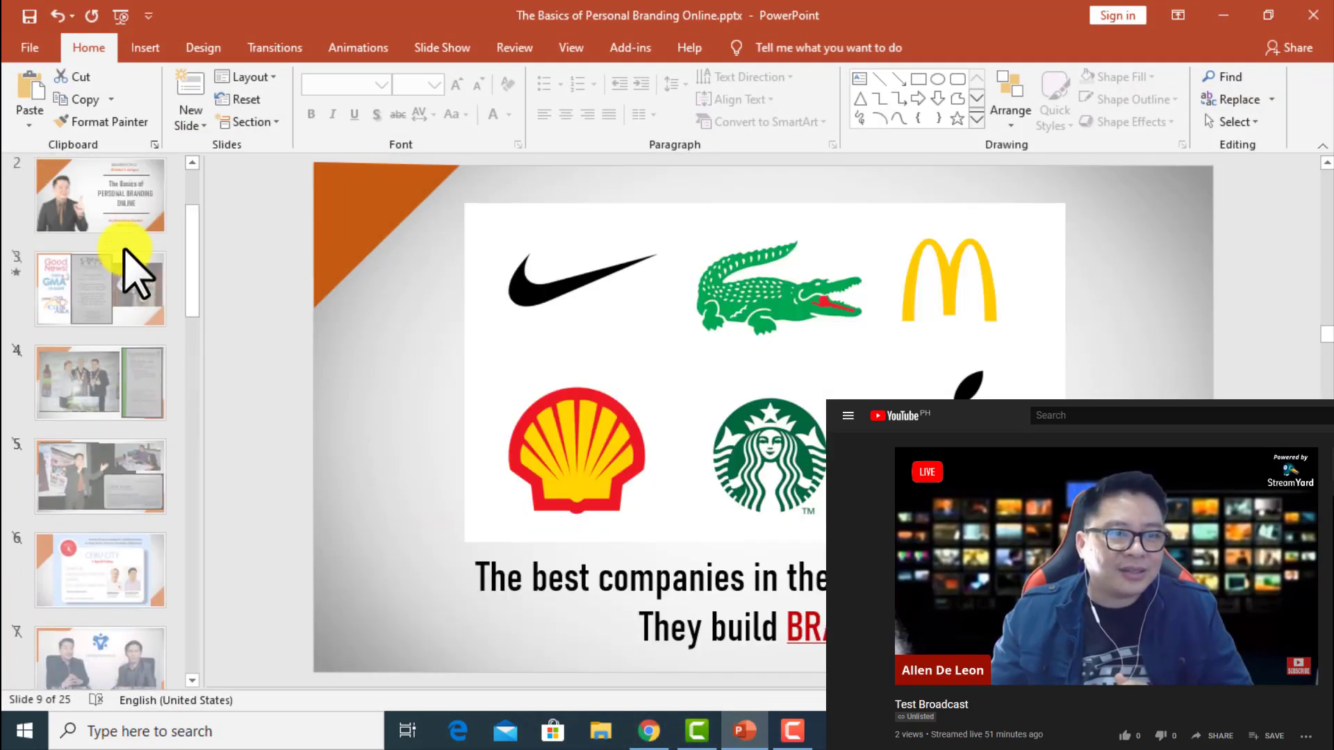
left_click(116, 316)
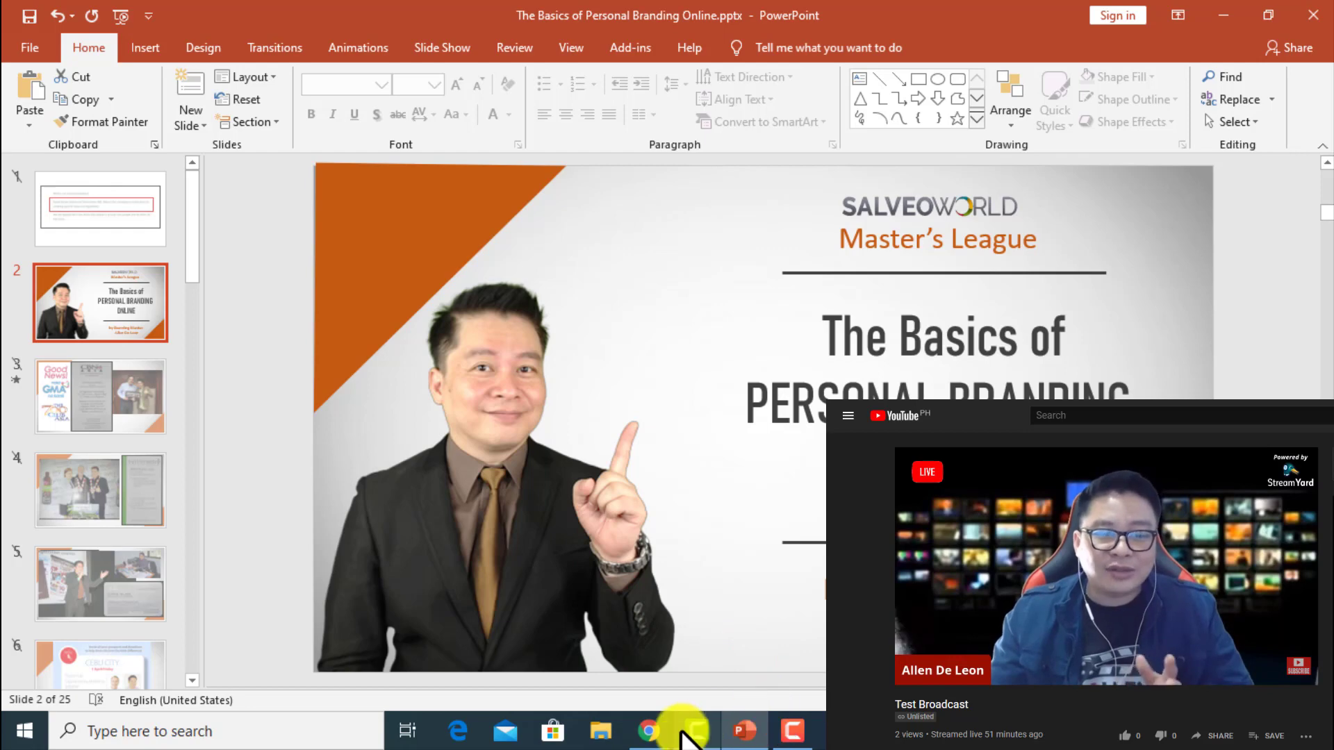
Return to StreamYard, review the application window and Chrome tab sharing options, and share the entire screen without audio.
left_click(646, 729)
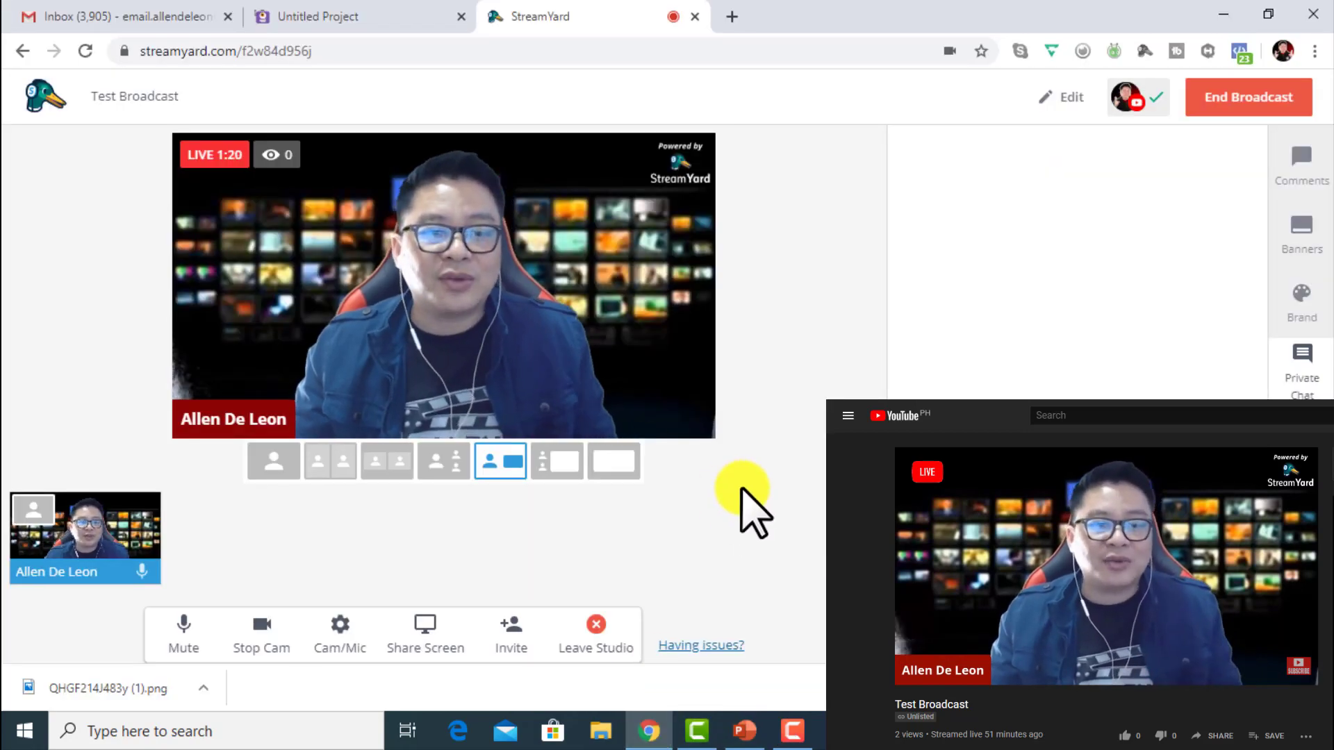
left_click(425, 642)
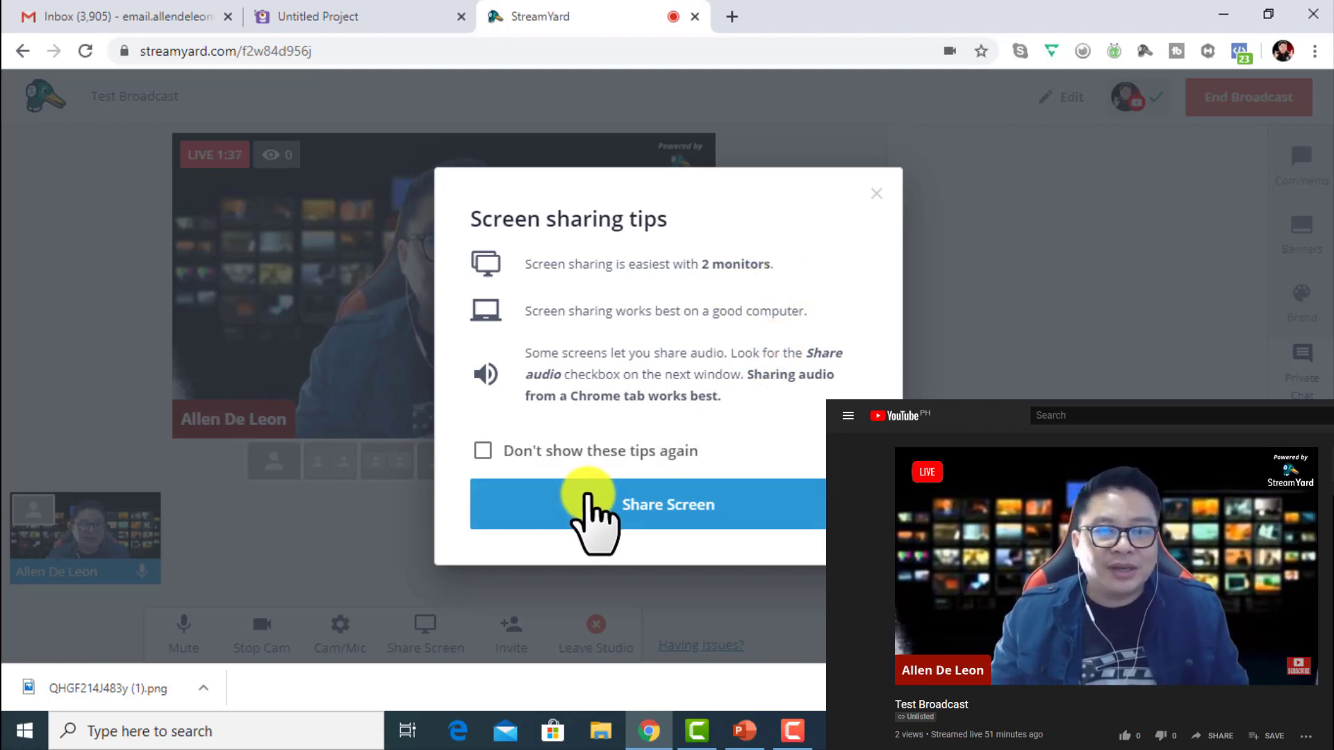
left_click(670, 505)
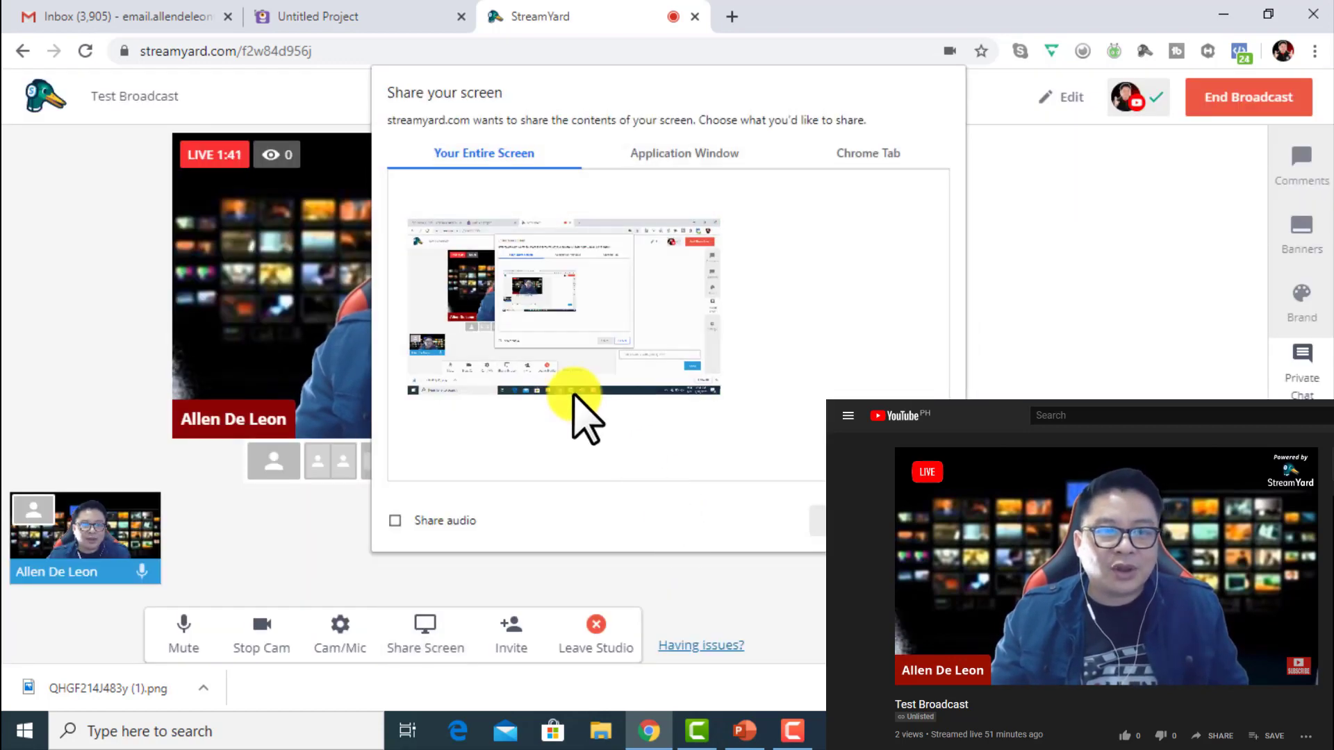
left_click(675, 154)
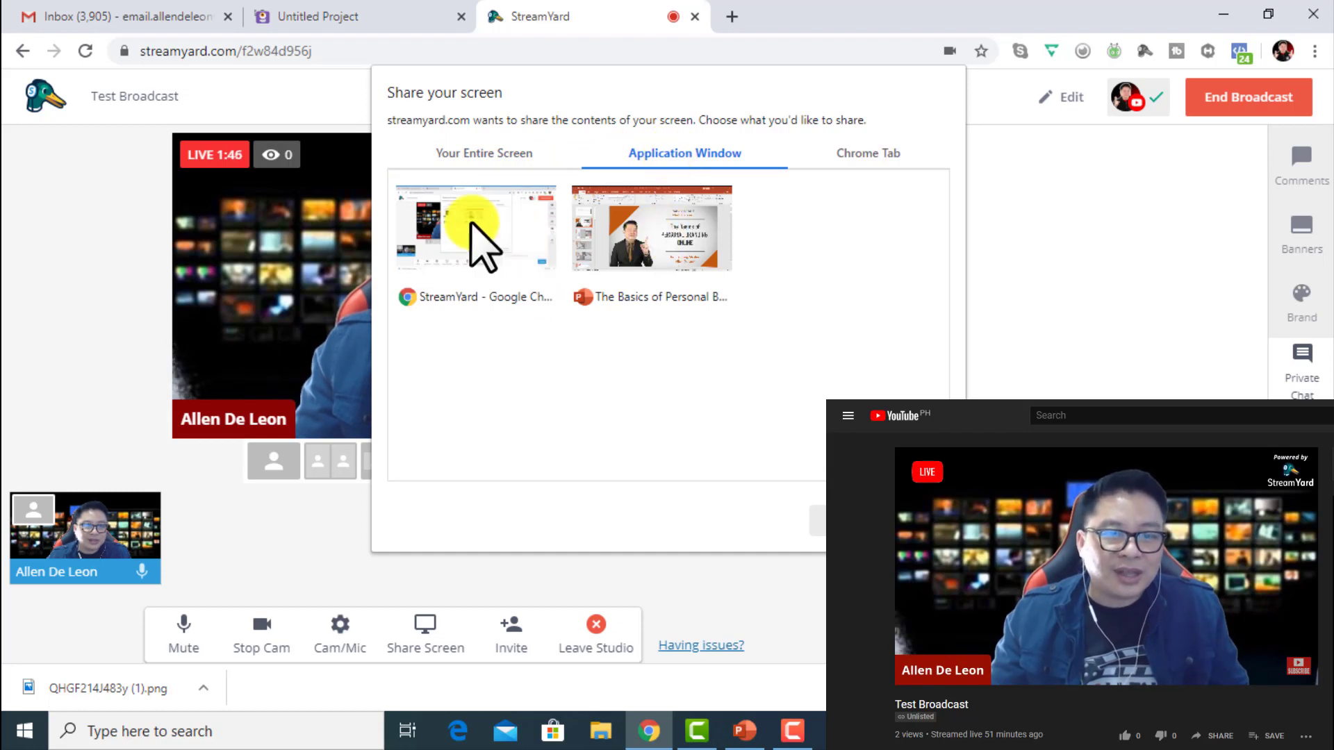
left_click(881, 154)
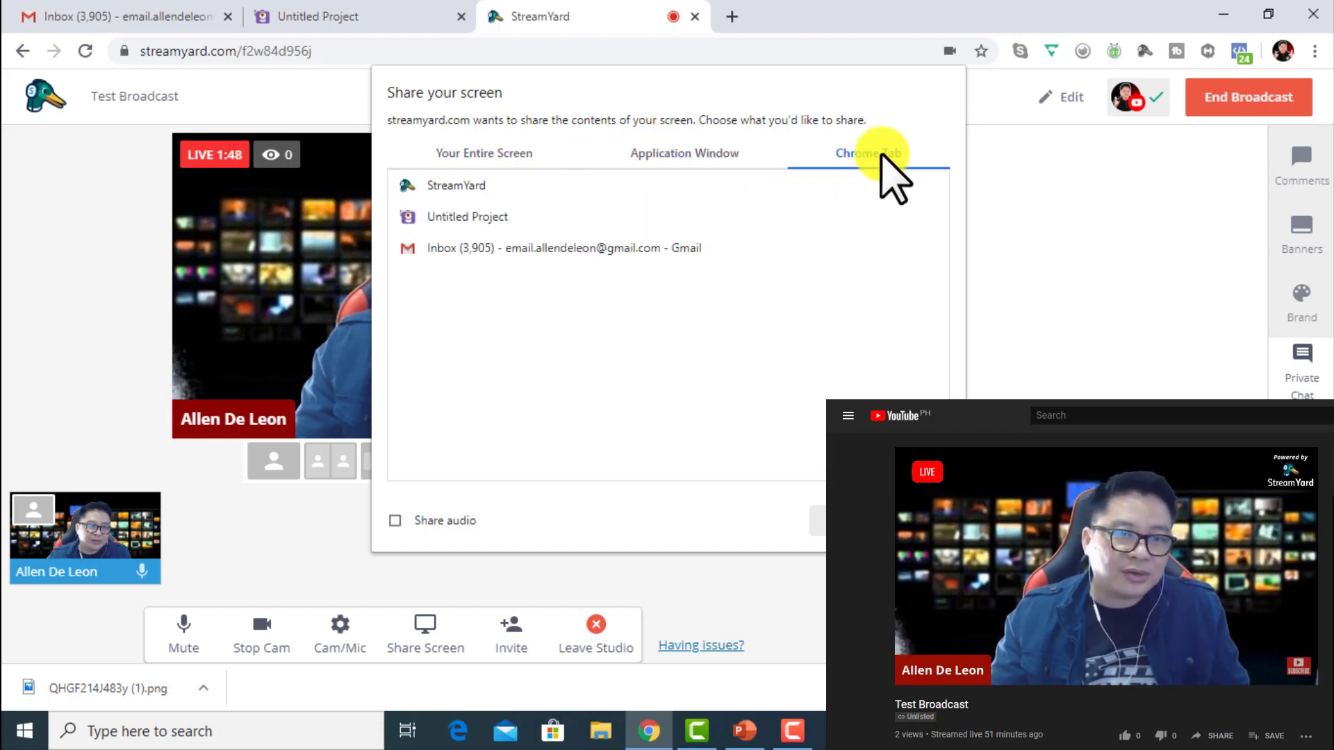
left_click(725, 152)
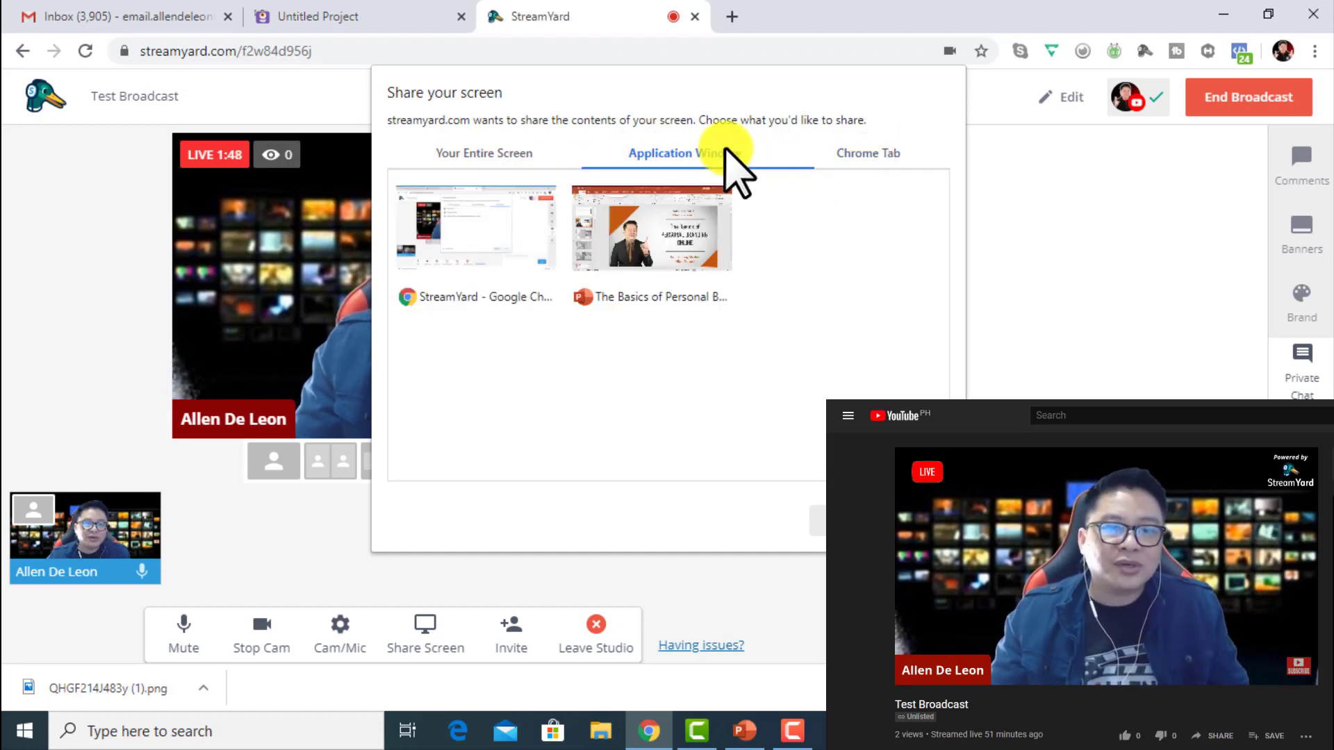
left_click(514, 154)
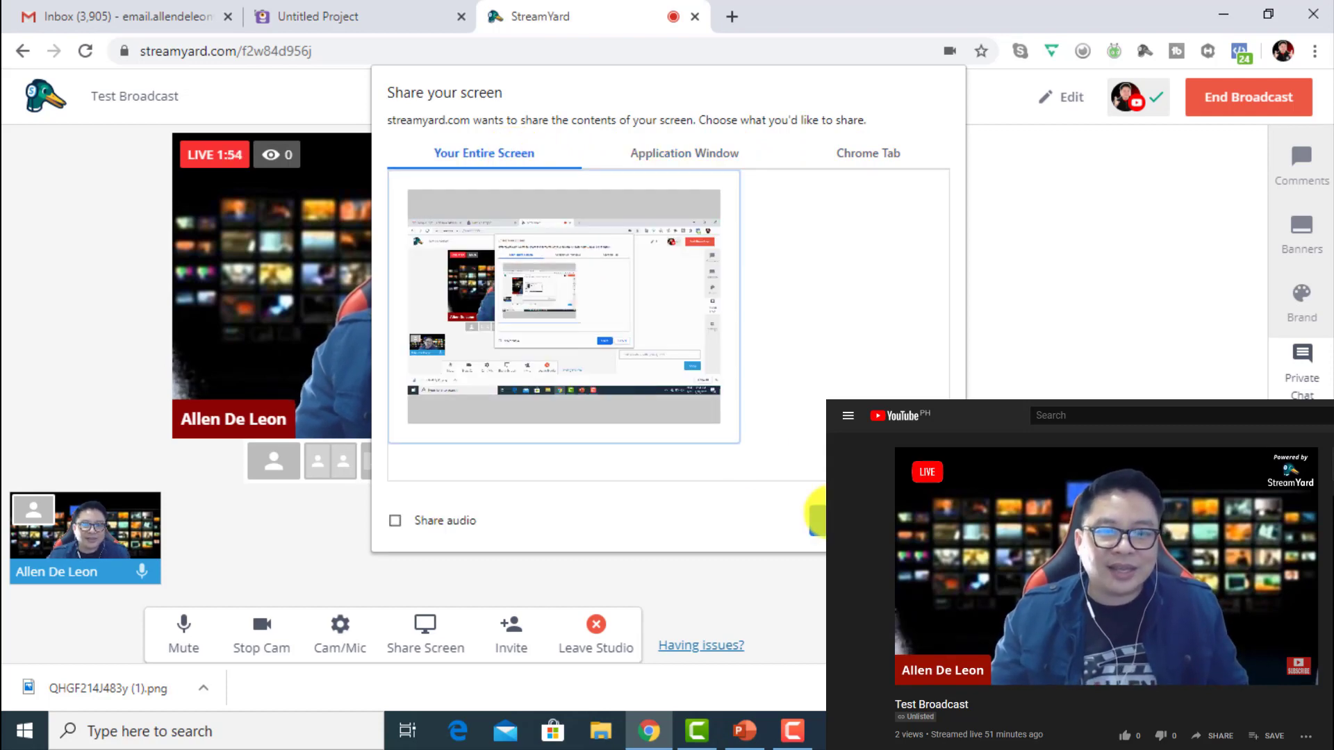
left_click(837, 521)
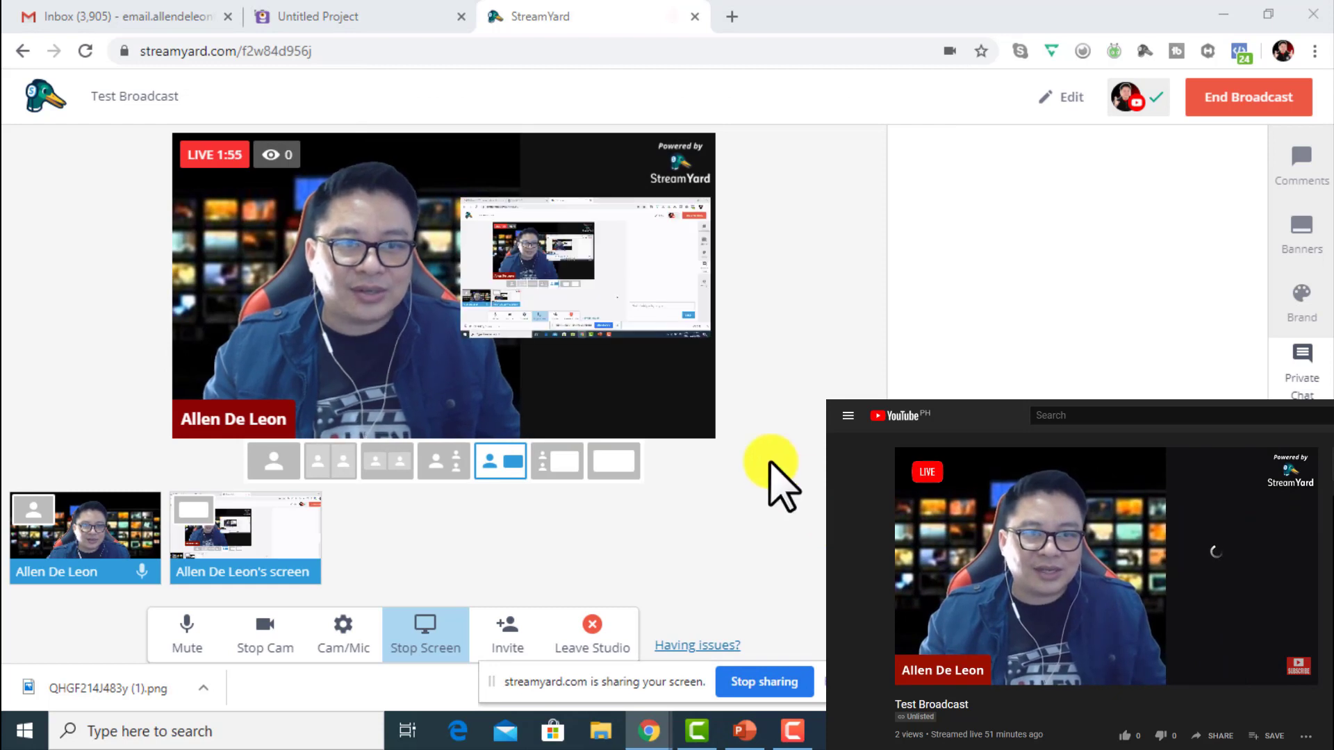